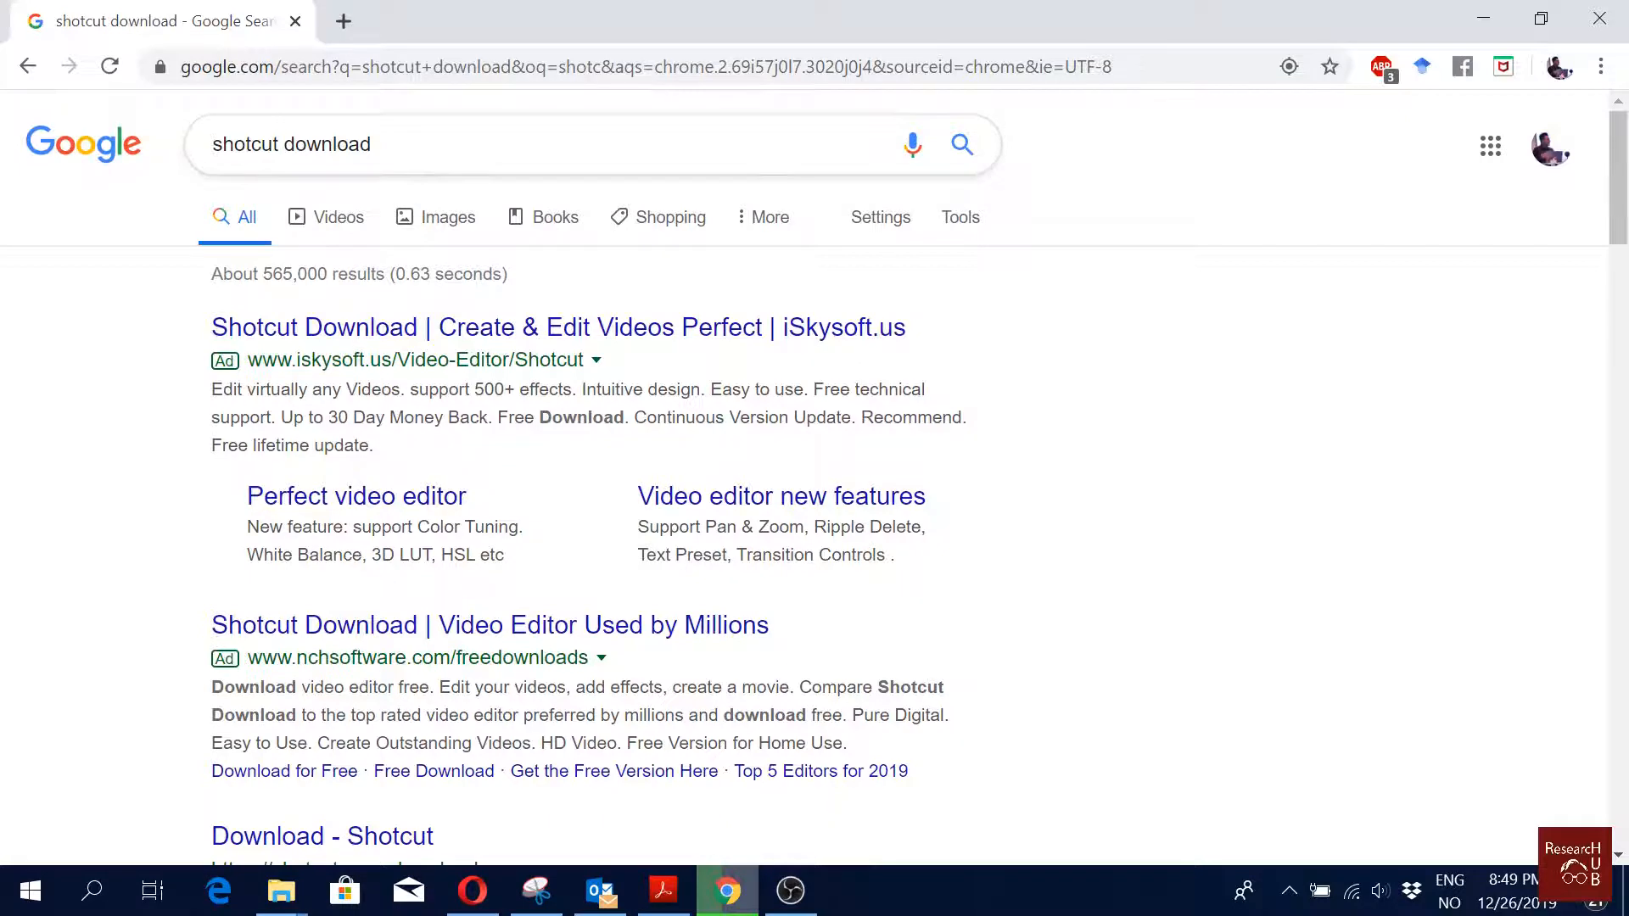
Step: Open the official Shotcut download page from the search results
scroll(545, 396, "down", 1)
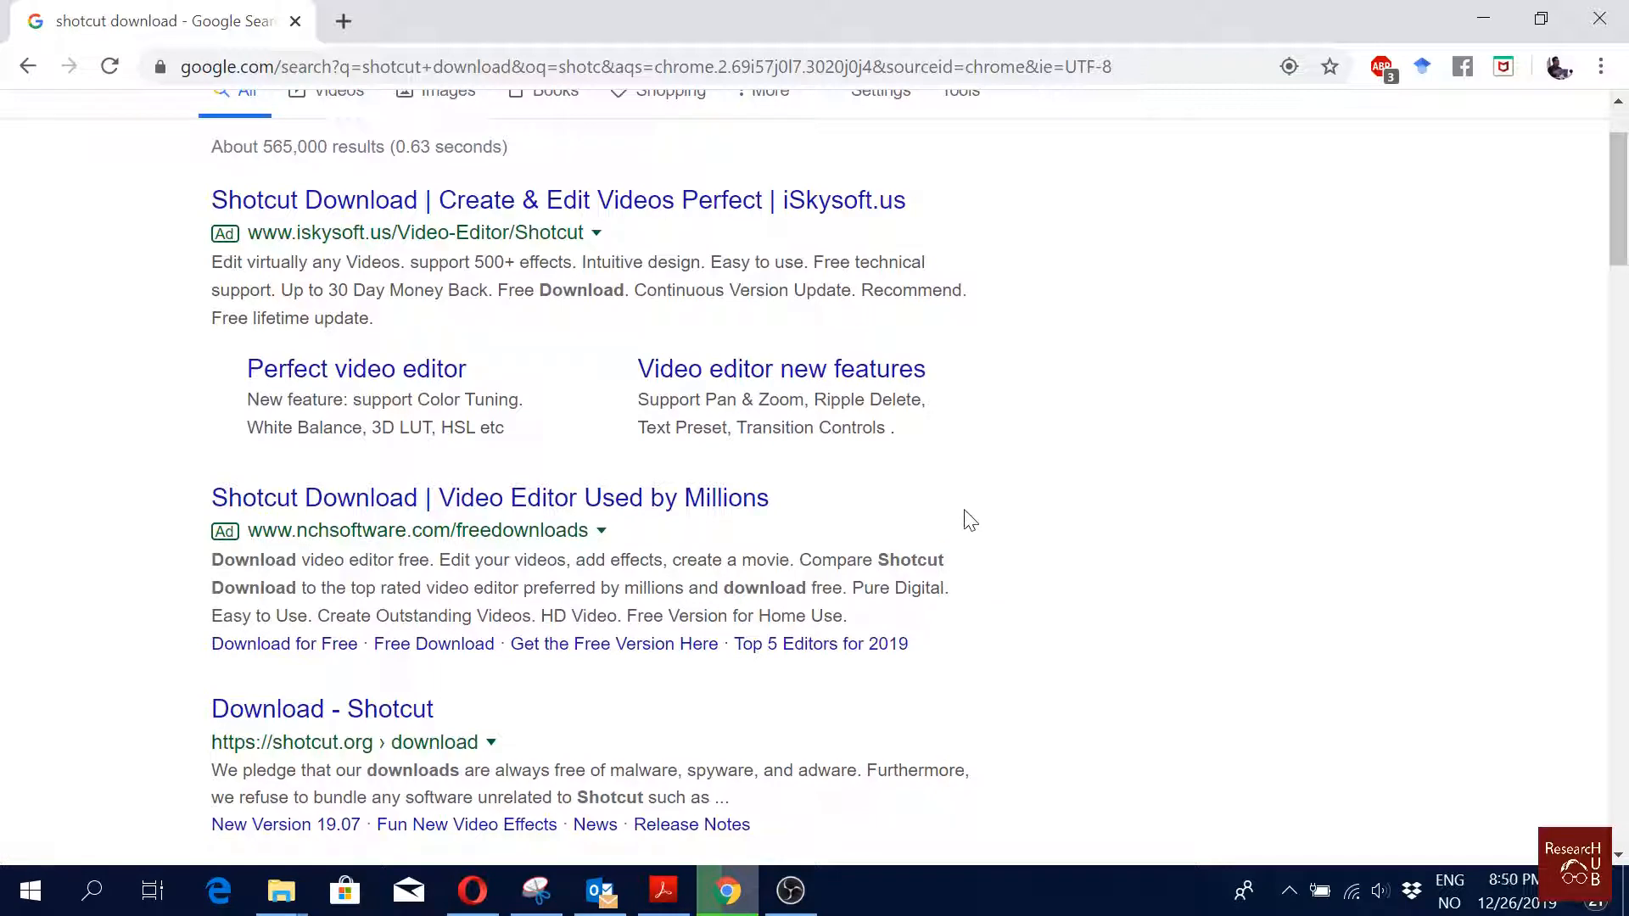
scroll(967, 499, "down", 2)
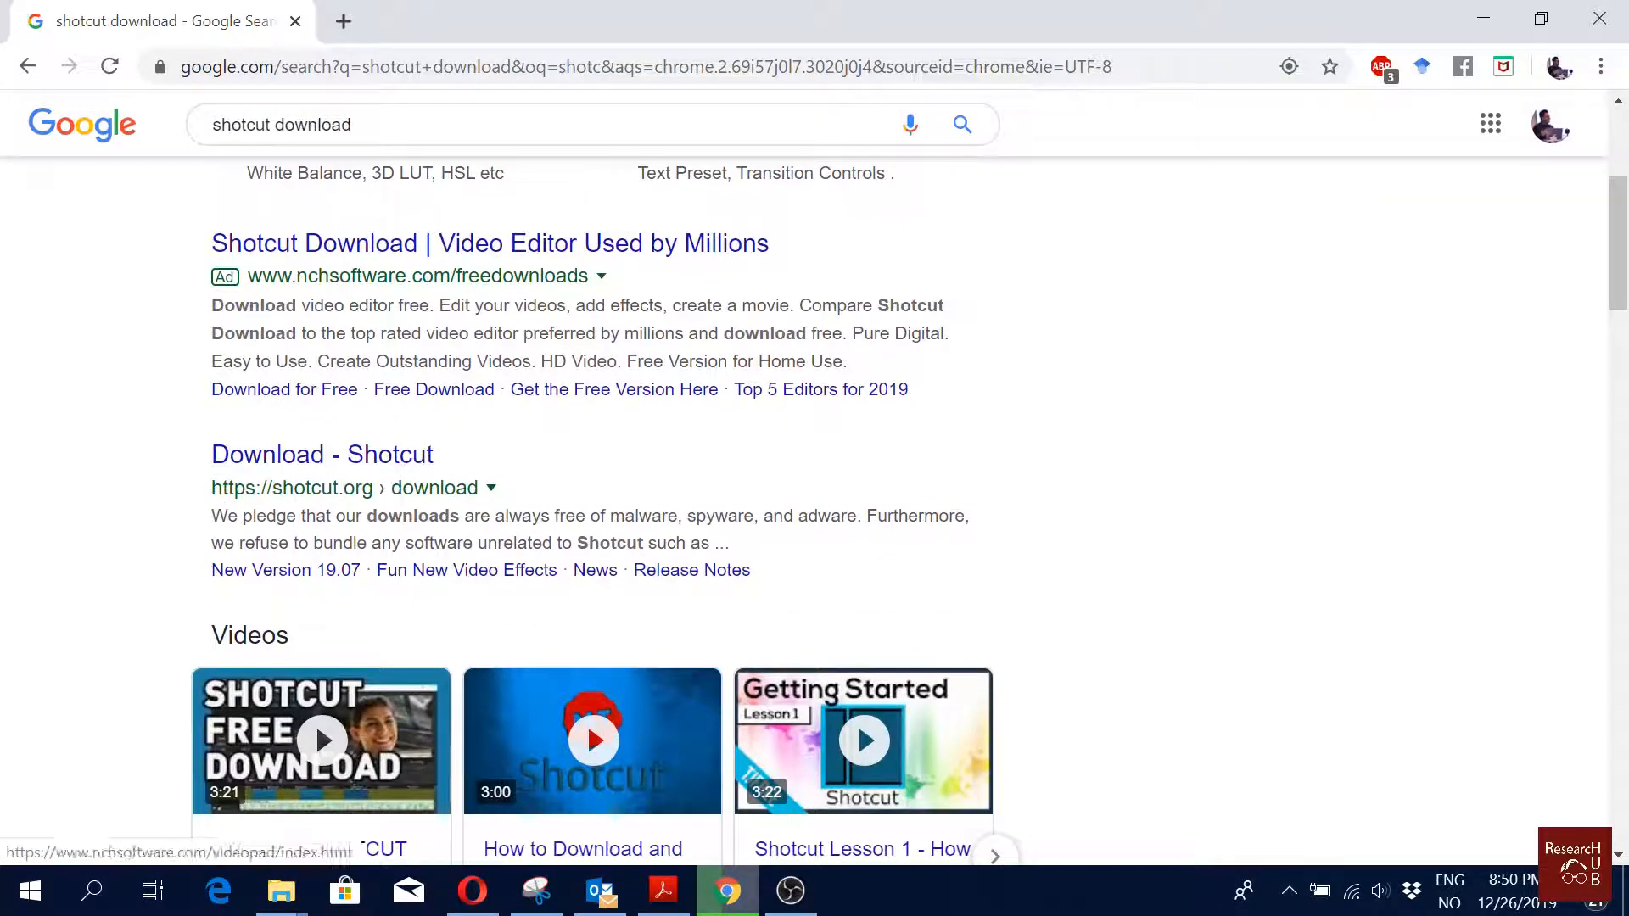
scroll(318, 466, "down", 3)
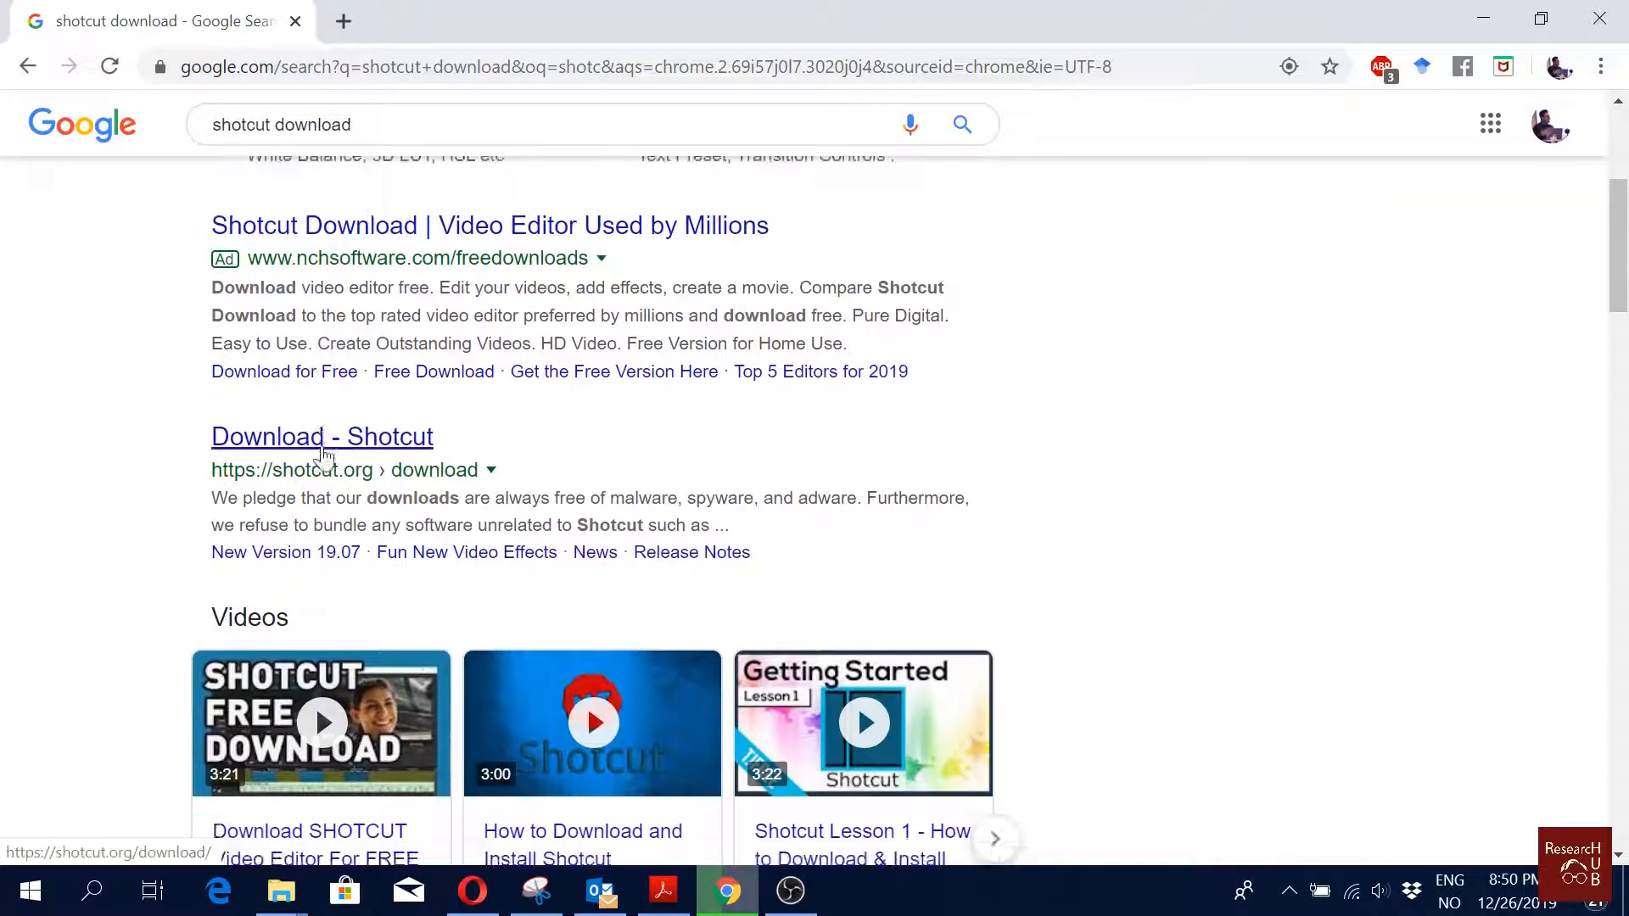
scroll(1272, 450, "up", 1)
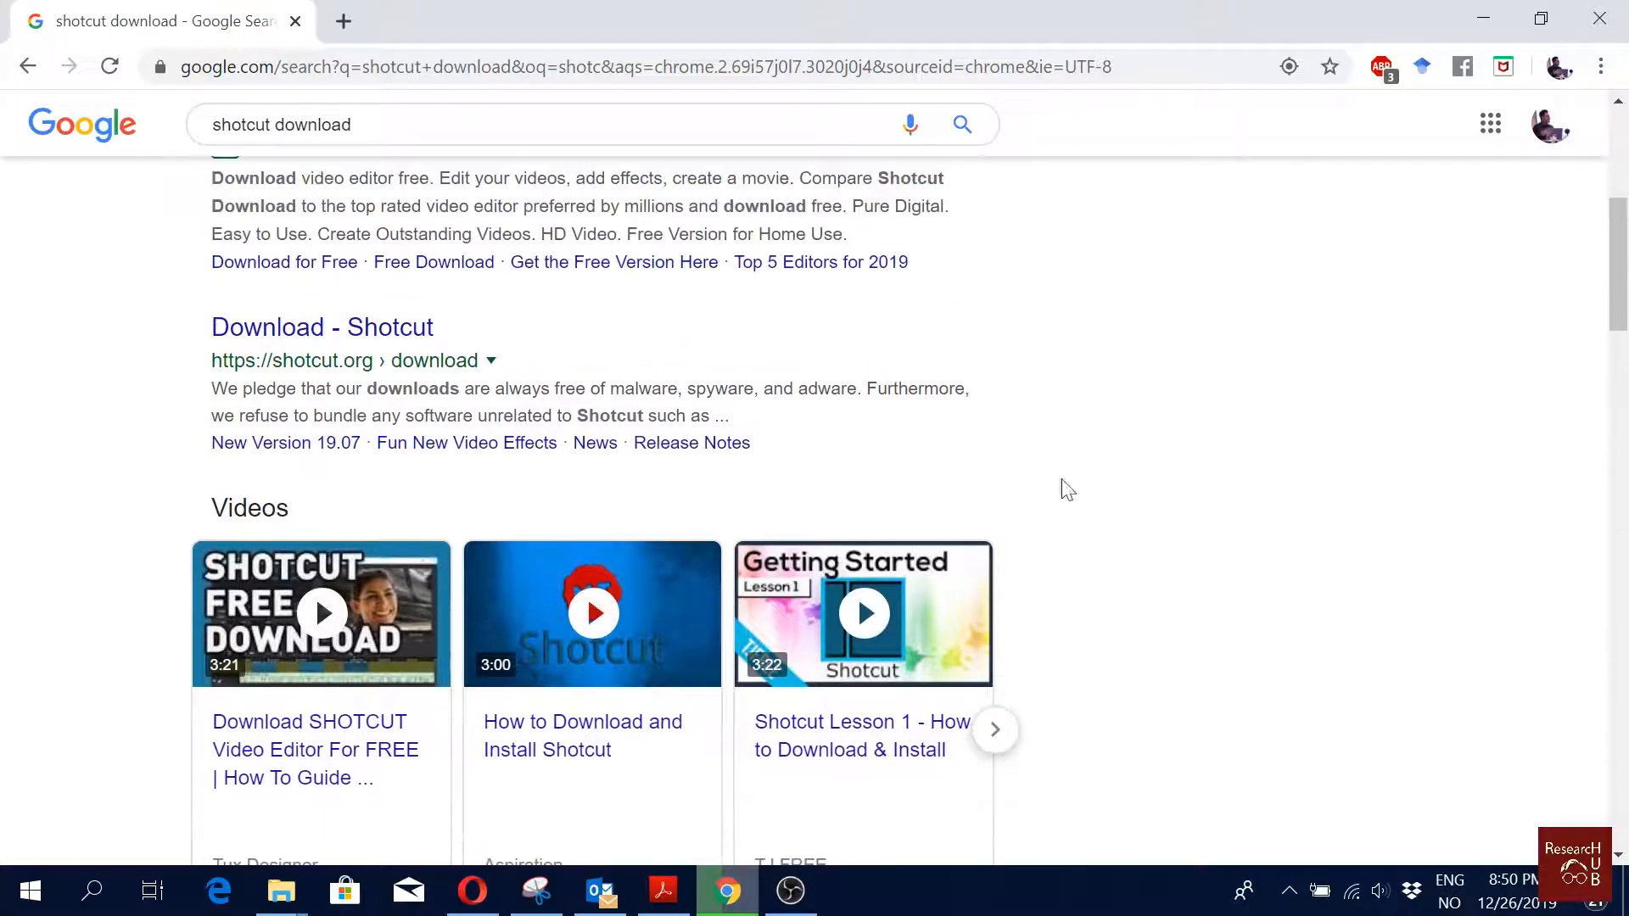
left_click(407, 340)
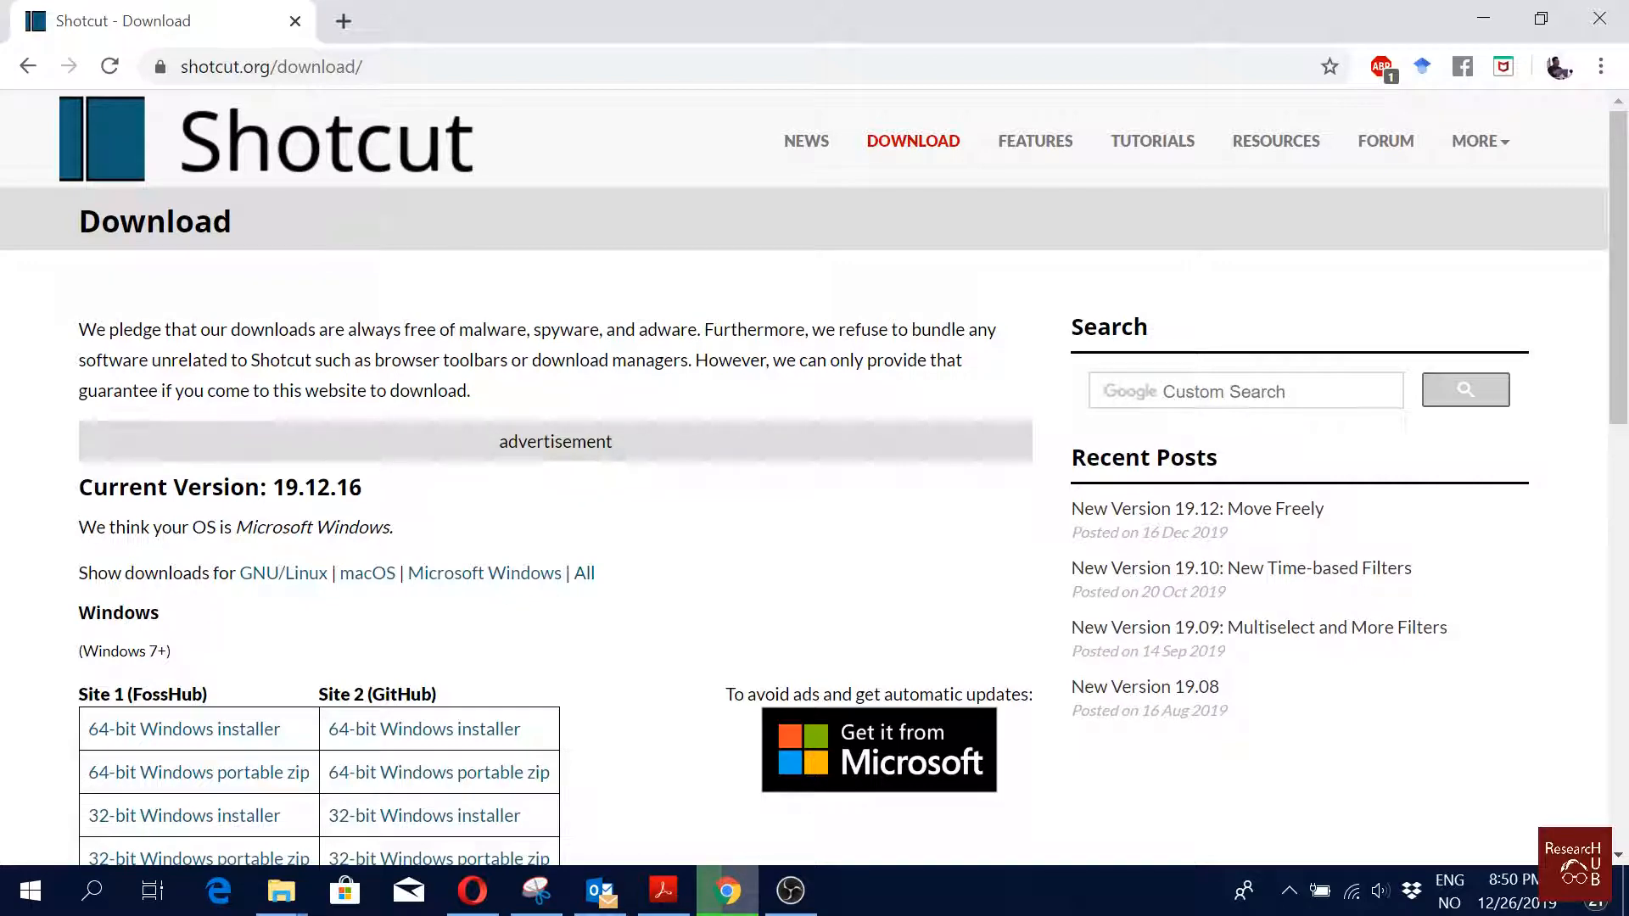
Step: Examine the Windows installer and portable download options on the Shotcut download page
scroll(565, 505, "down", 3)
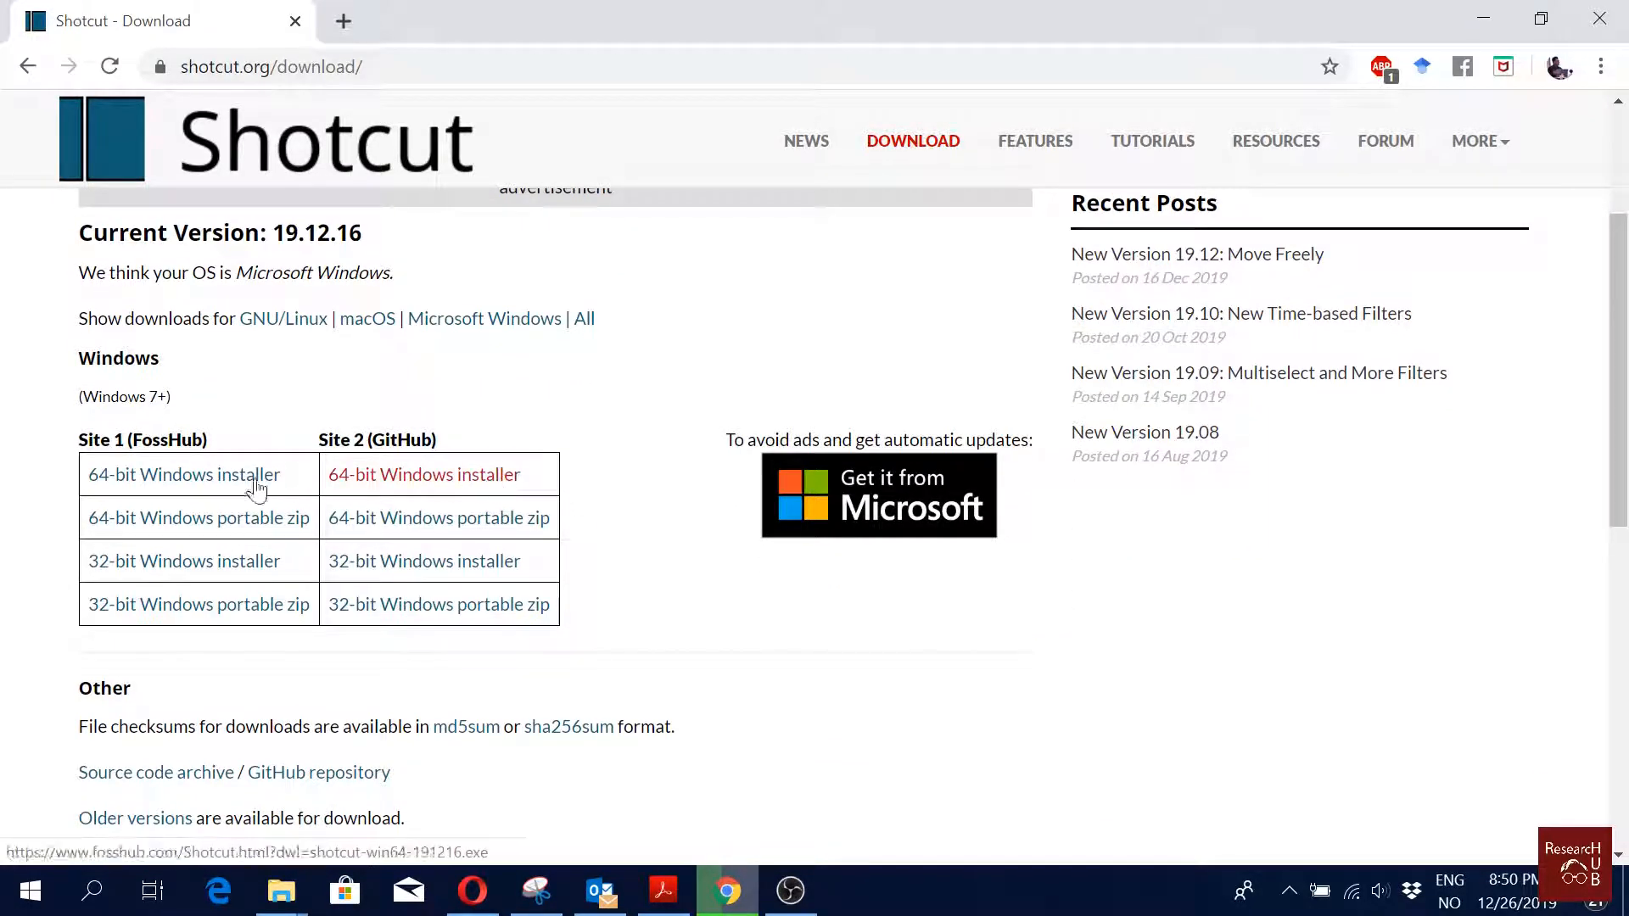
scroll(570, 502, "up", 4)
scroll(571, 502, "down", 3)
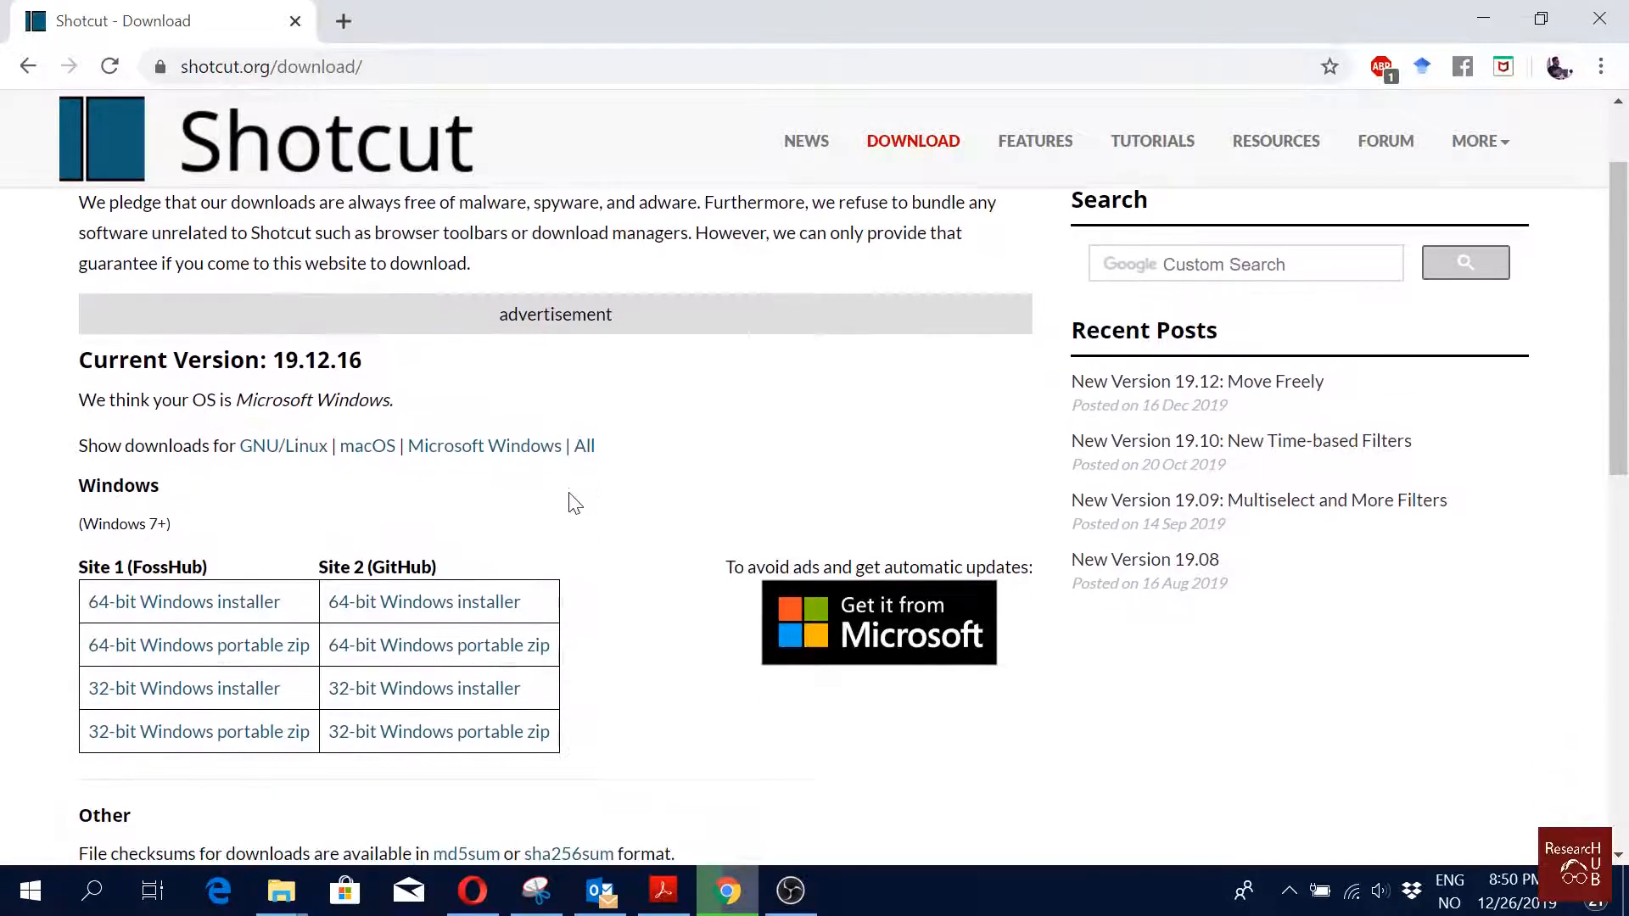
scroll(575, 504, "down", 3)
scroll(575, 504, "down", 2)
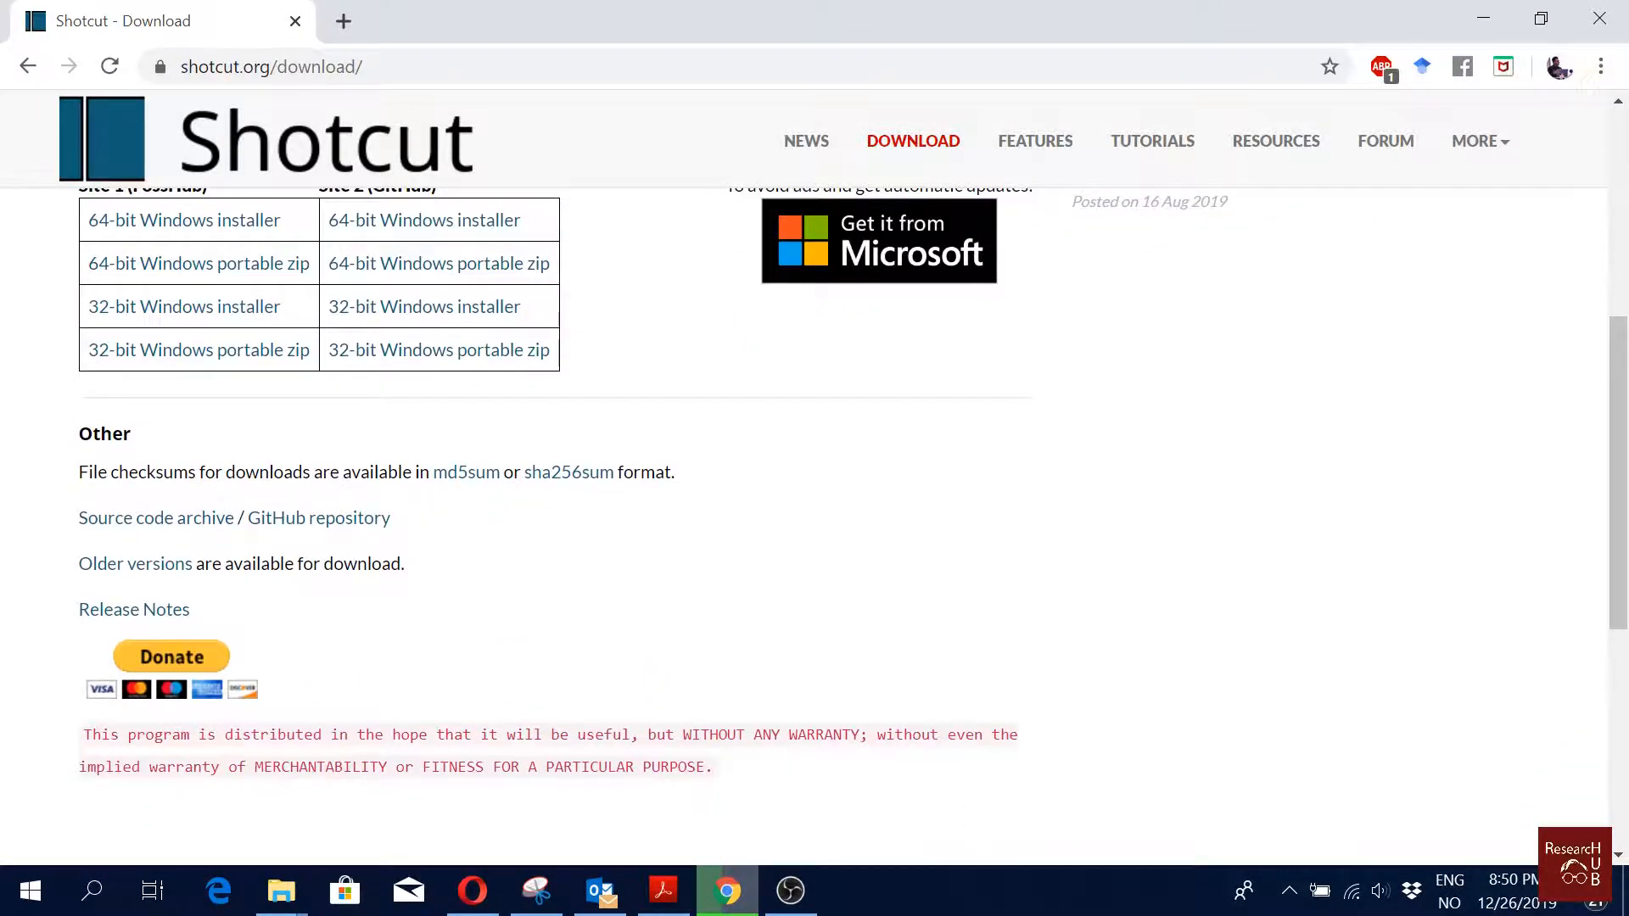
scroll(731, 406, "up", 8)
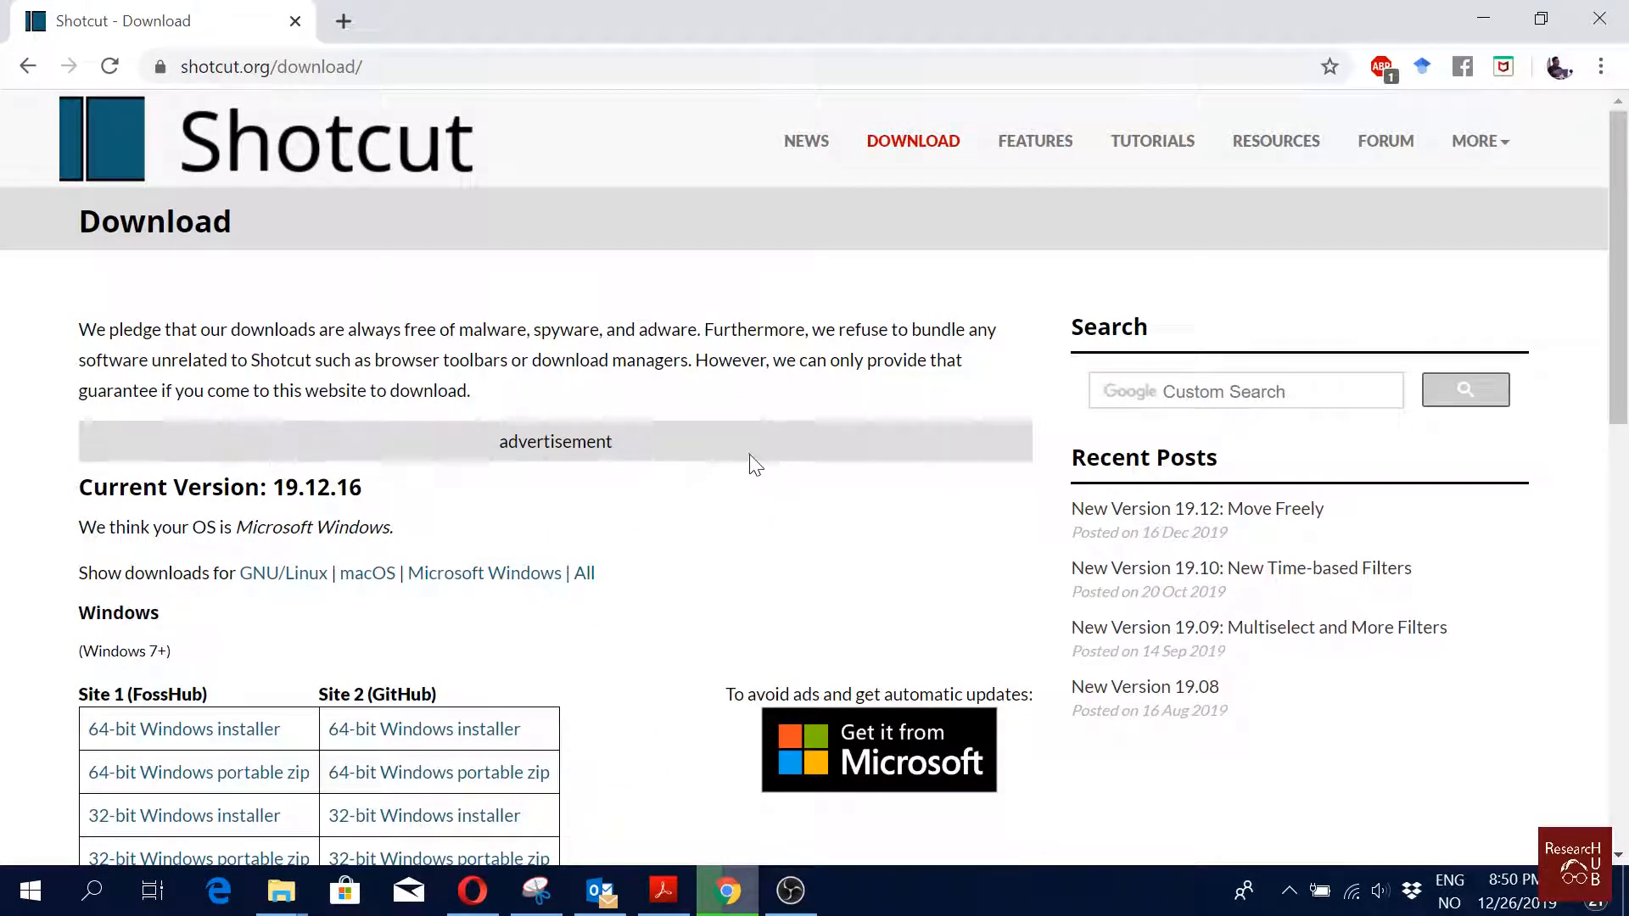
scroll(749, 512, "down", 2)
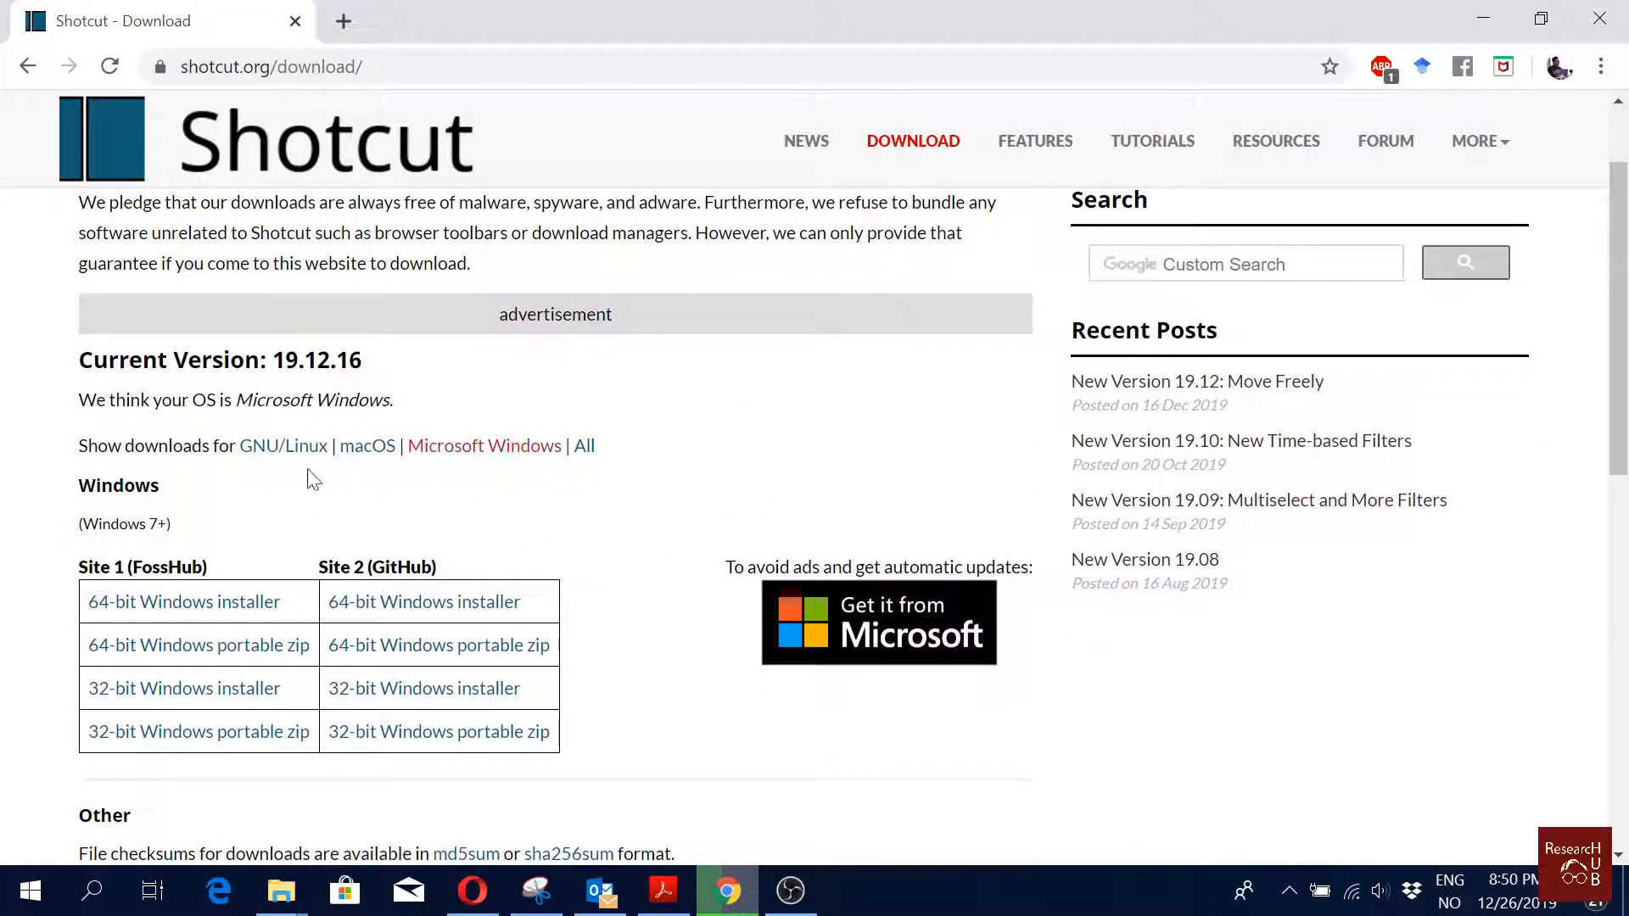
Step: Switch the download listing between macOS, GNU/Linux and Microsoft Windows versions
left_click(374, 453)
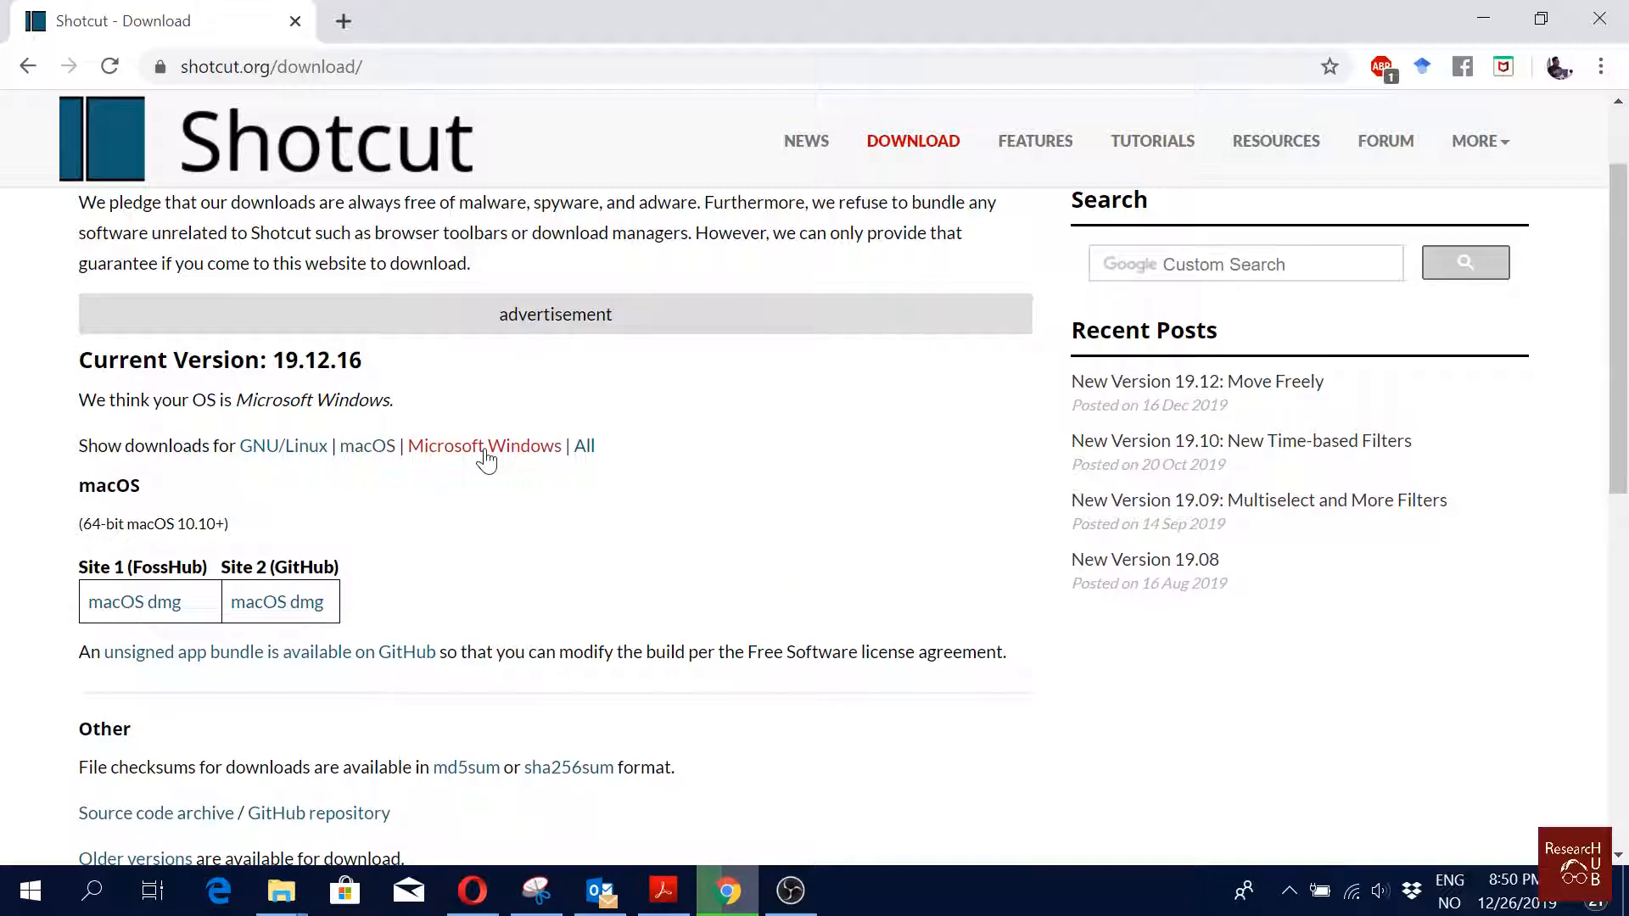
left_click(487, 450)
left_click(309, 459)
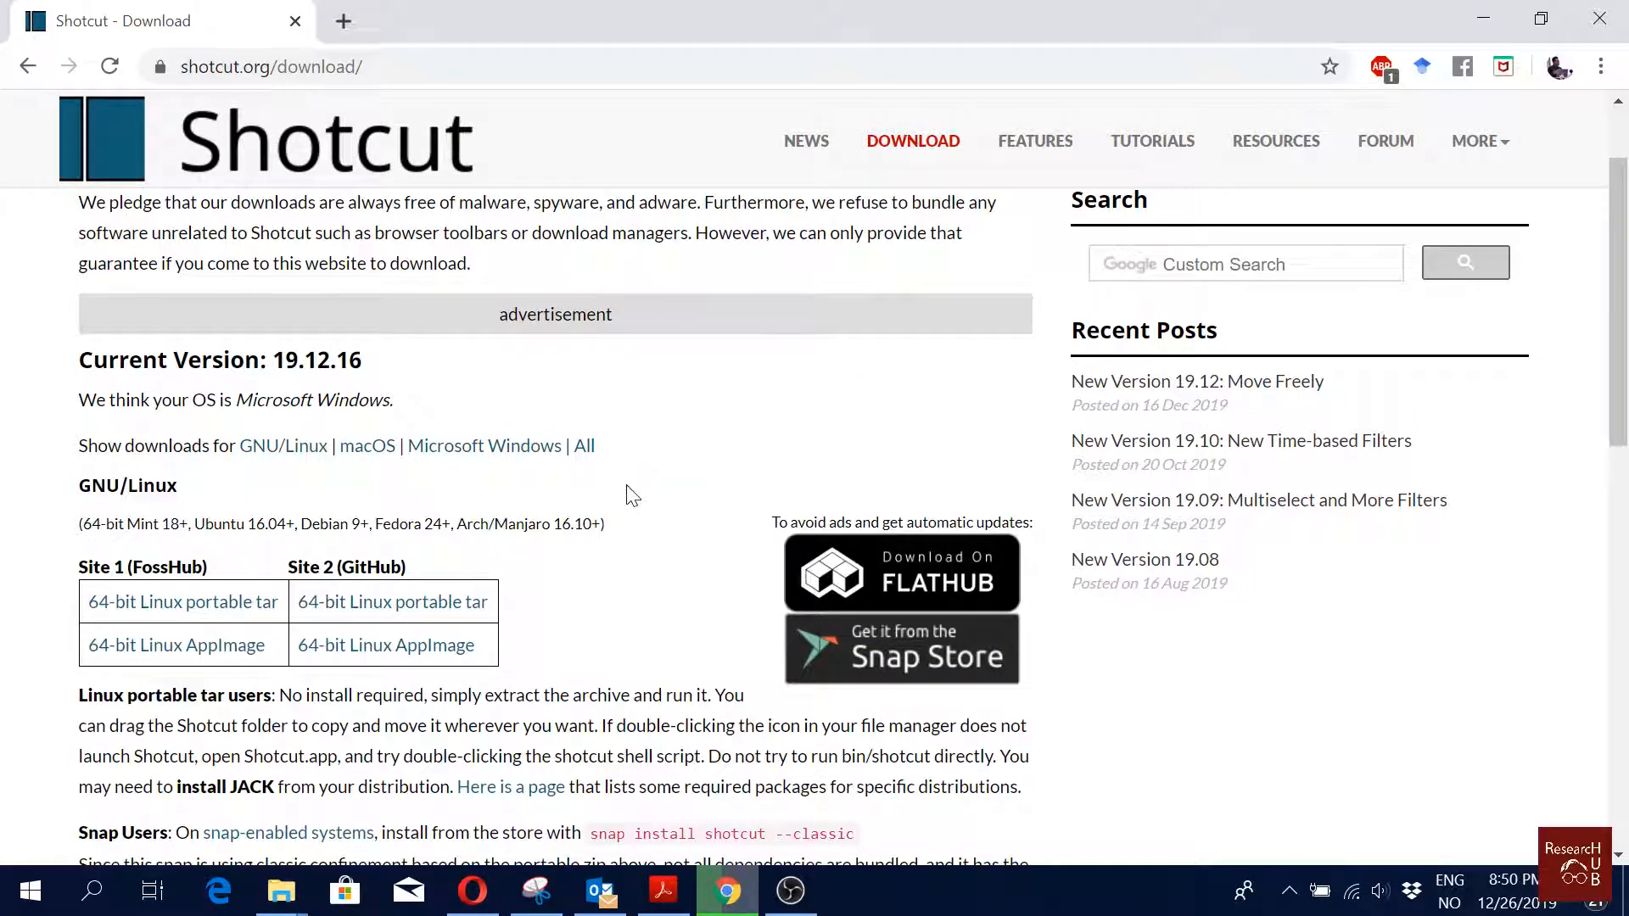
left_click(492, 451)
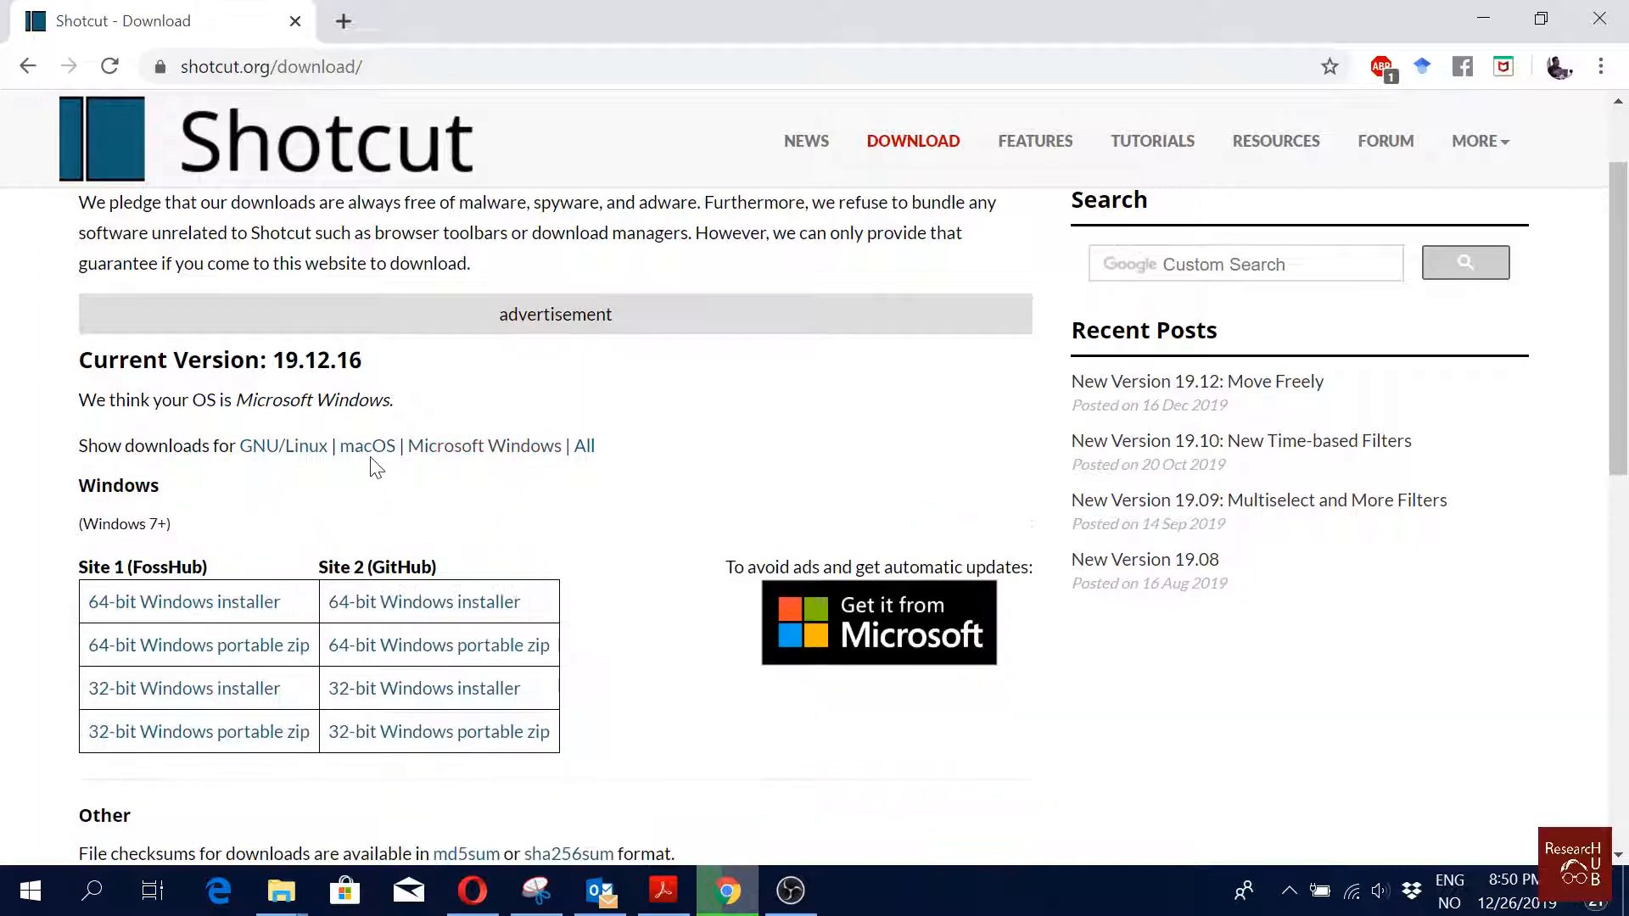
scroll(689, 537, "up", 2)
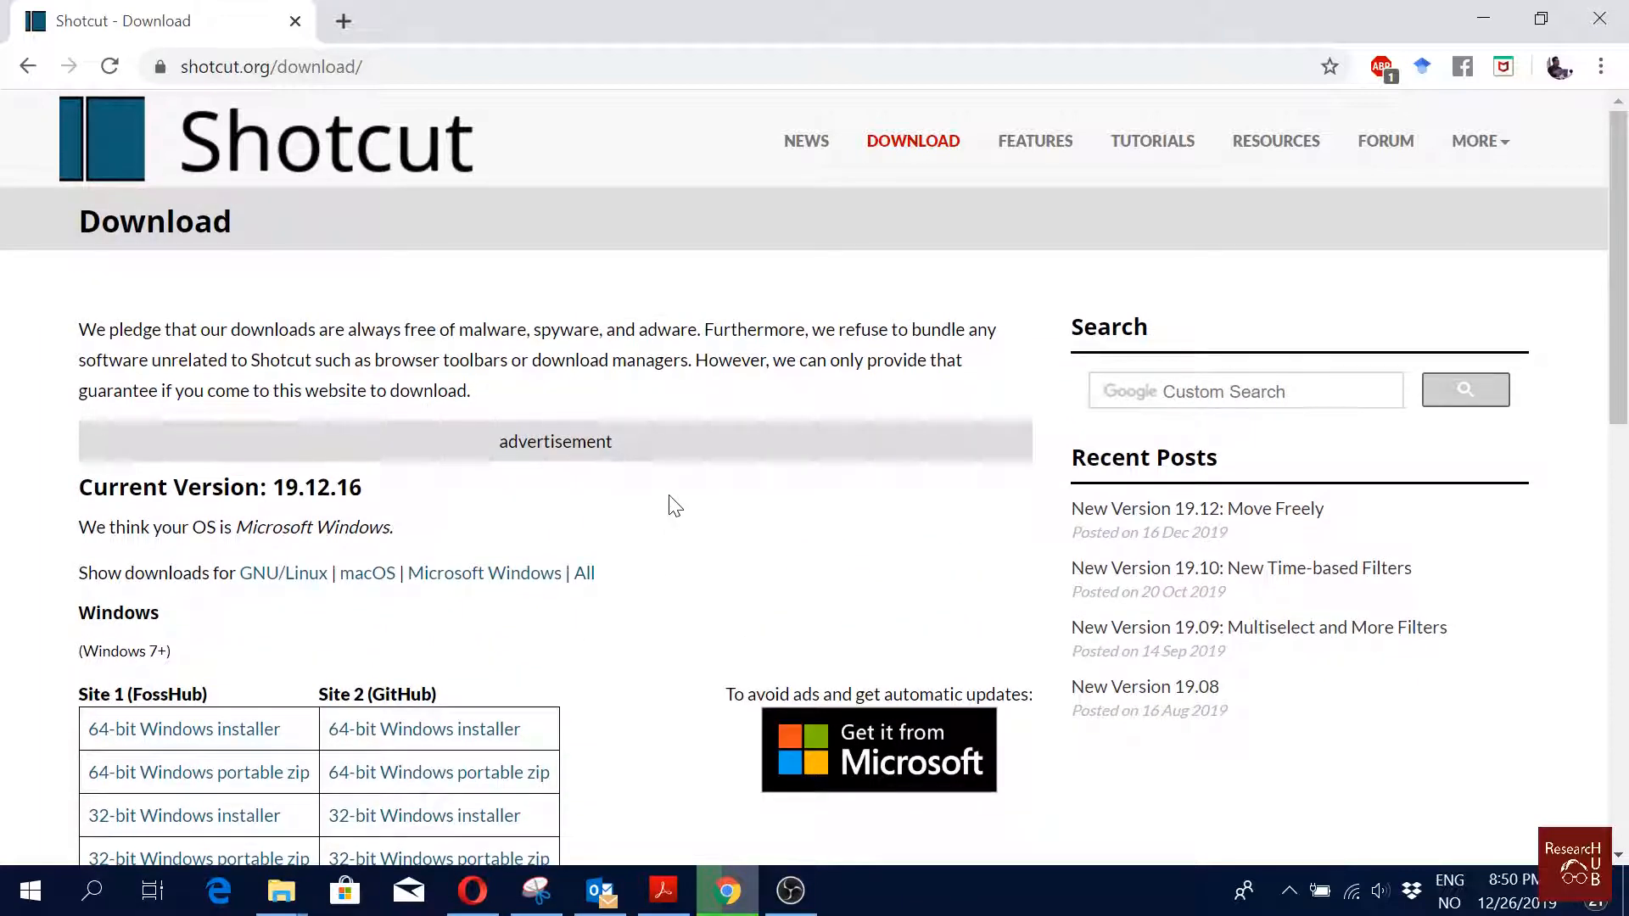
Step: Launch Shotcut by searching for it from the Windows search box
left_click(106, 897)
type("shot")
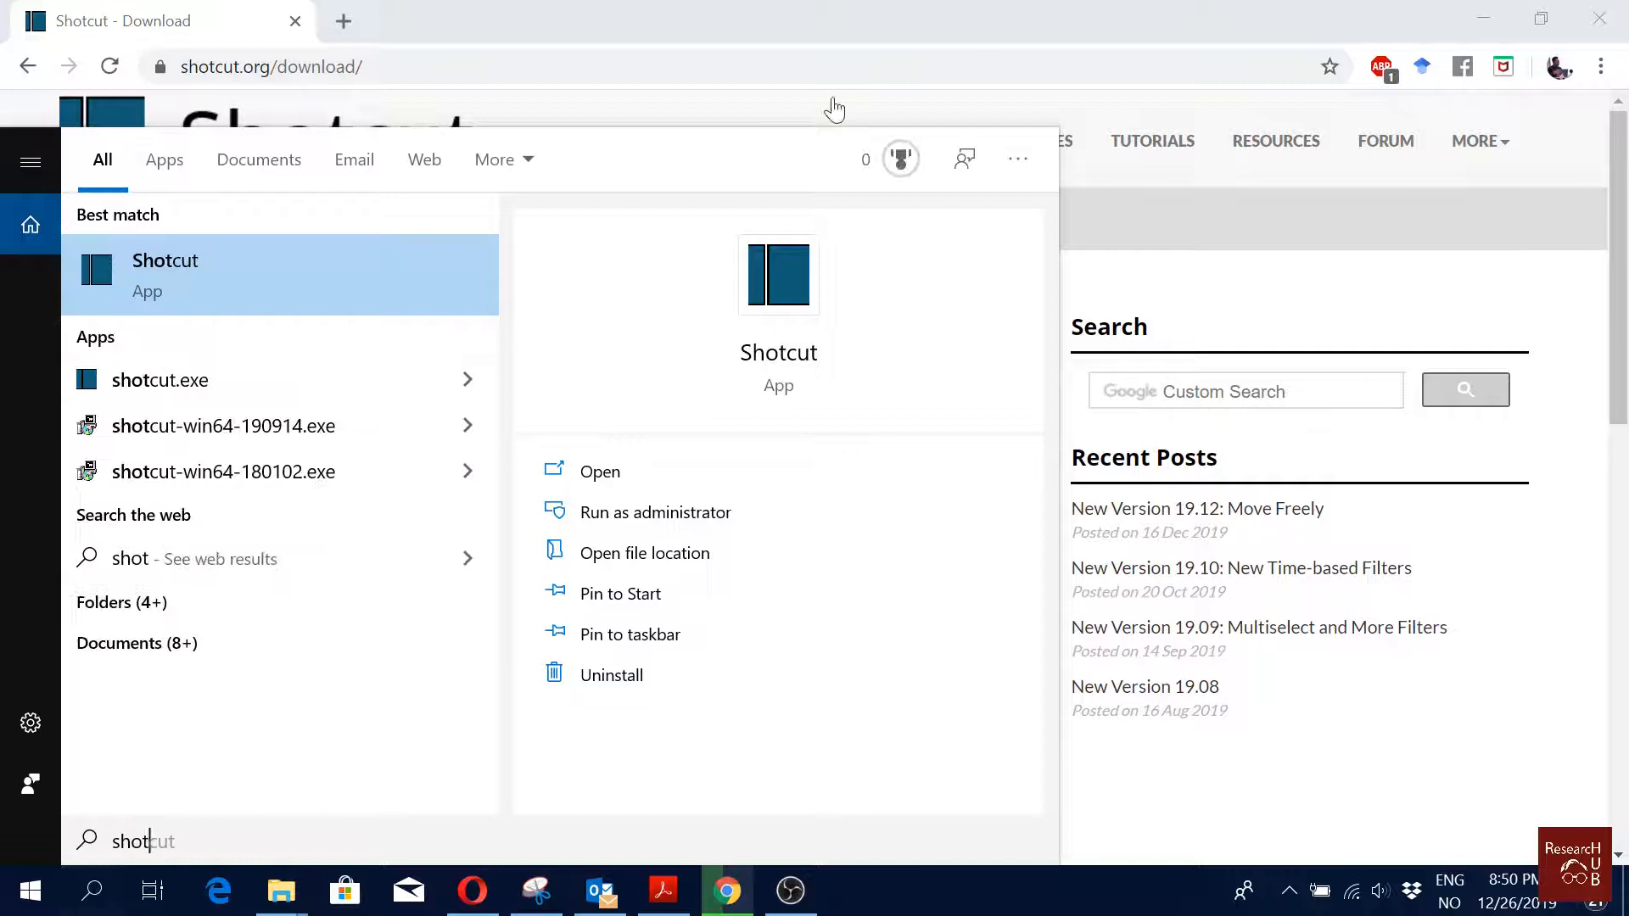
left_click(243, 298)
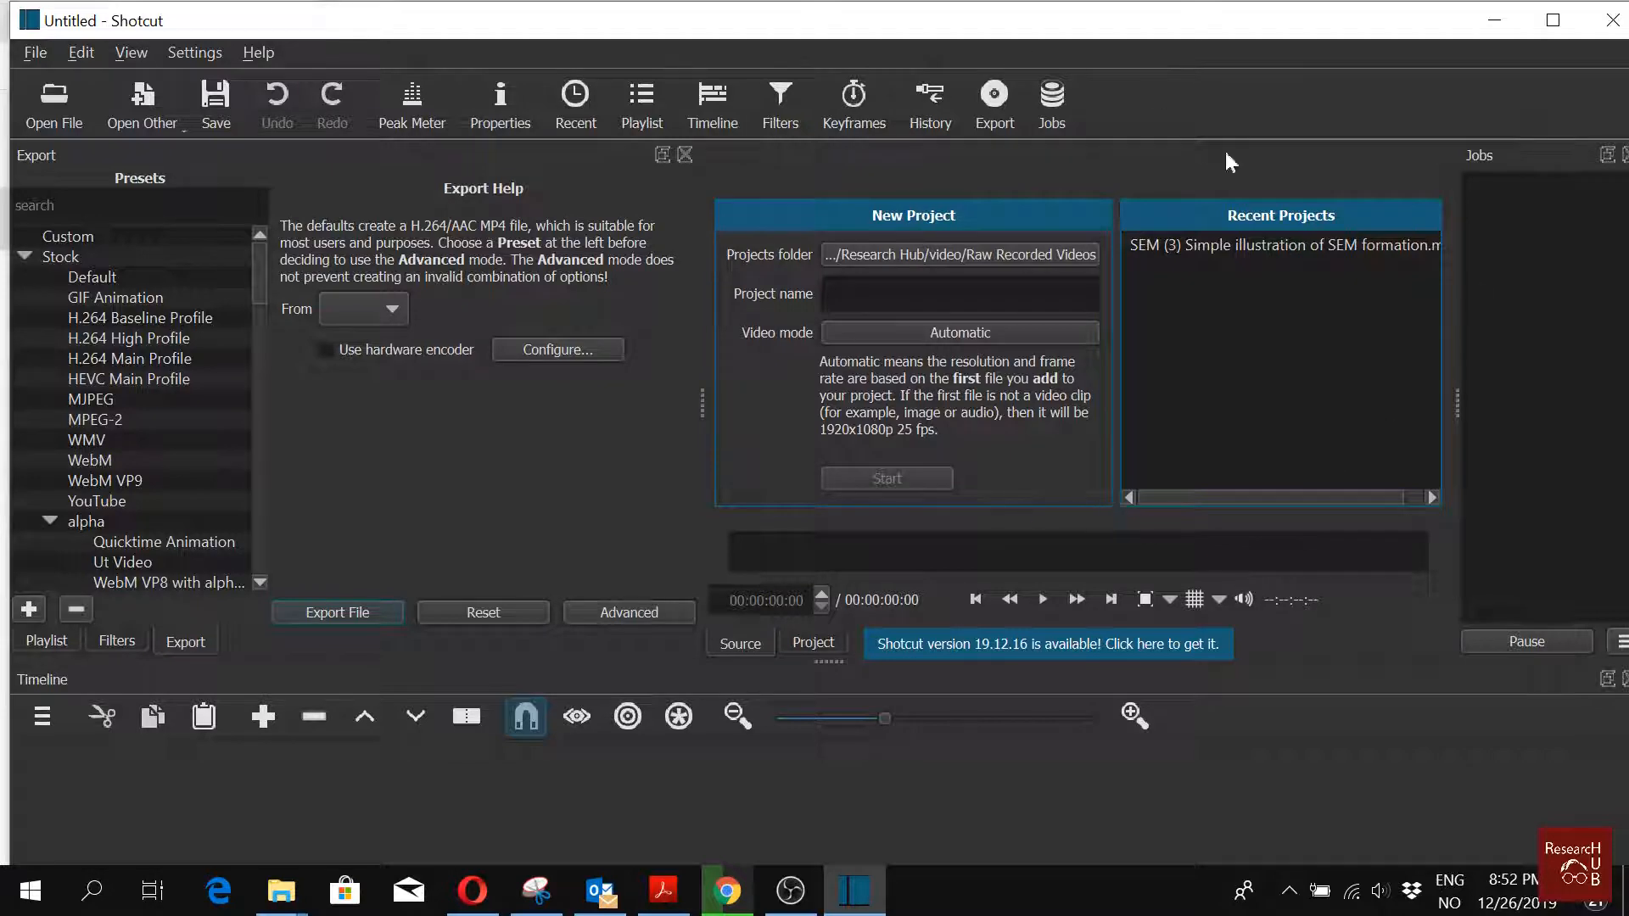
left_click(54, 104)
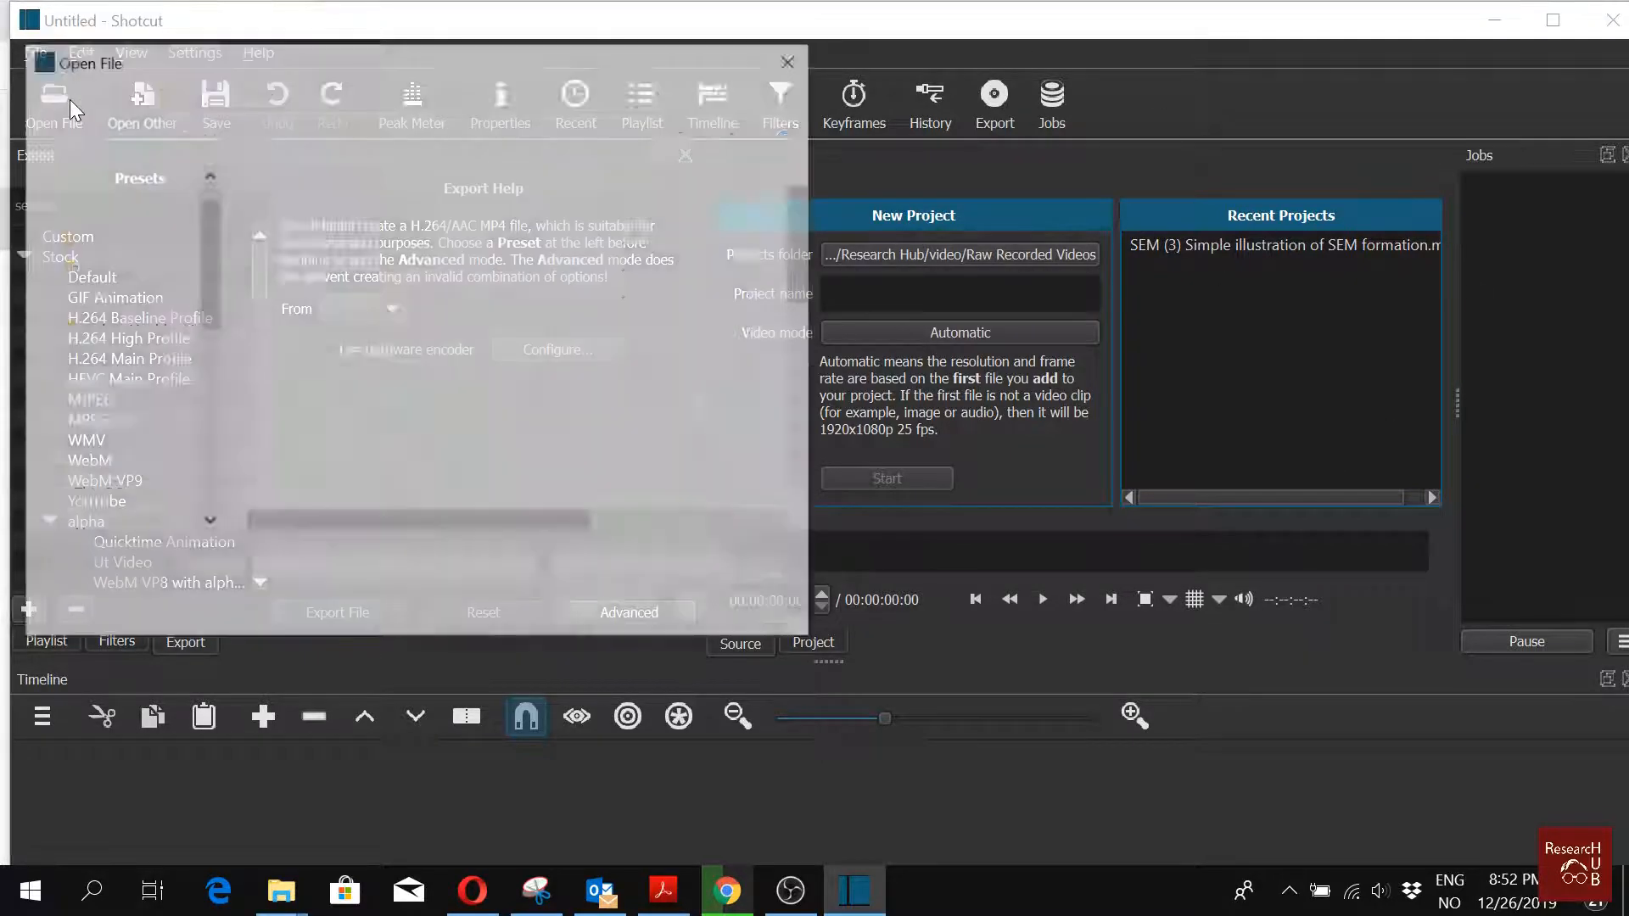
scroll(413, 499, "down", 5)
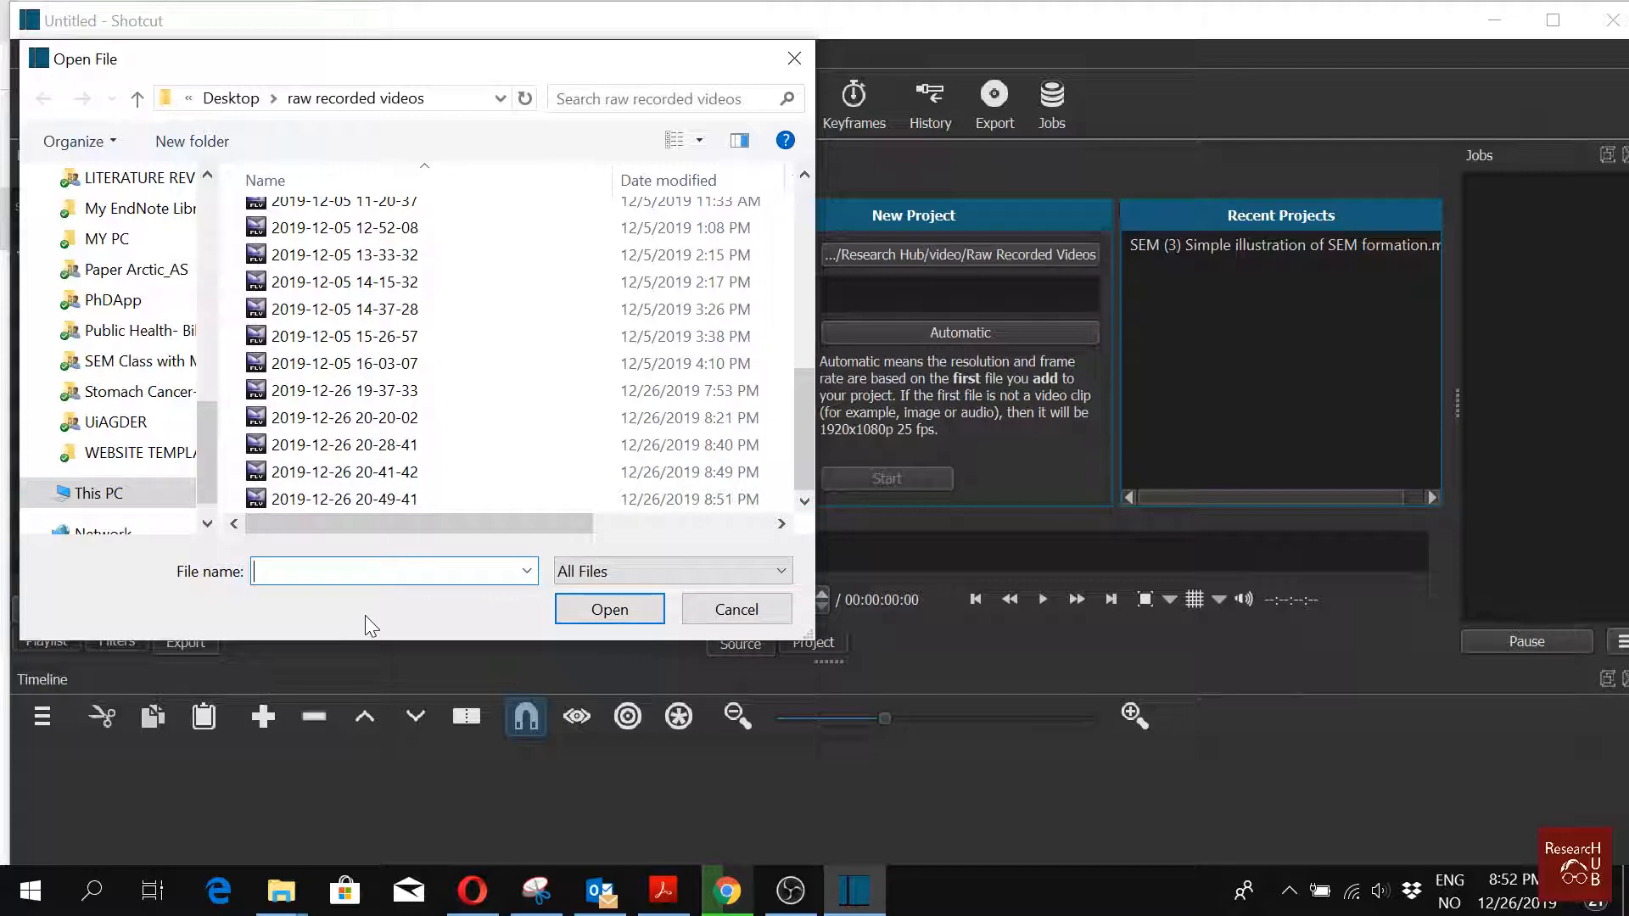
double_click(381, 473)
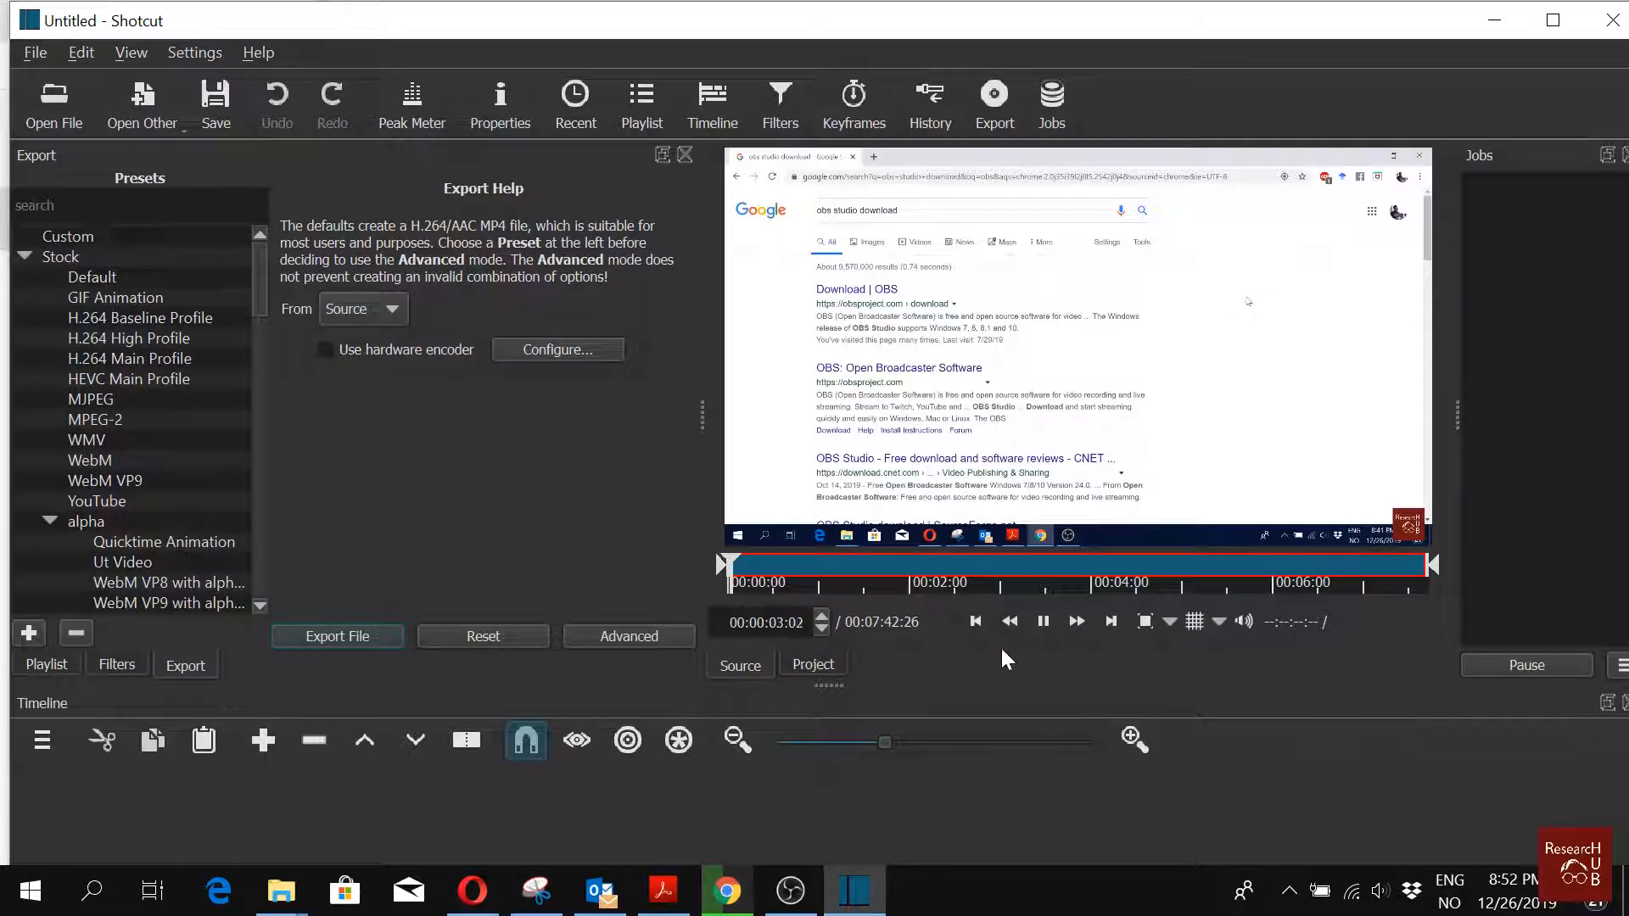
Step: Add a video track to the timeline
left_click(56, 745)
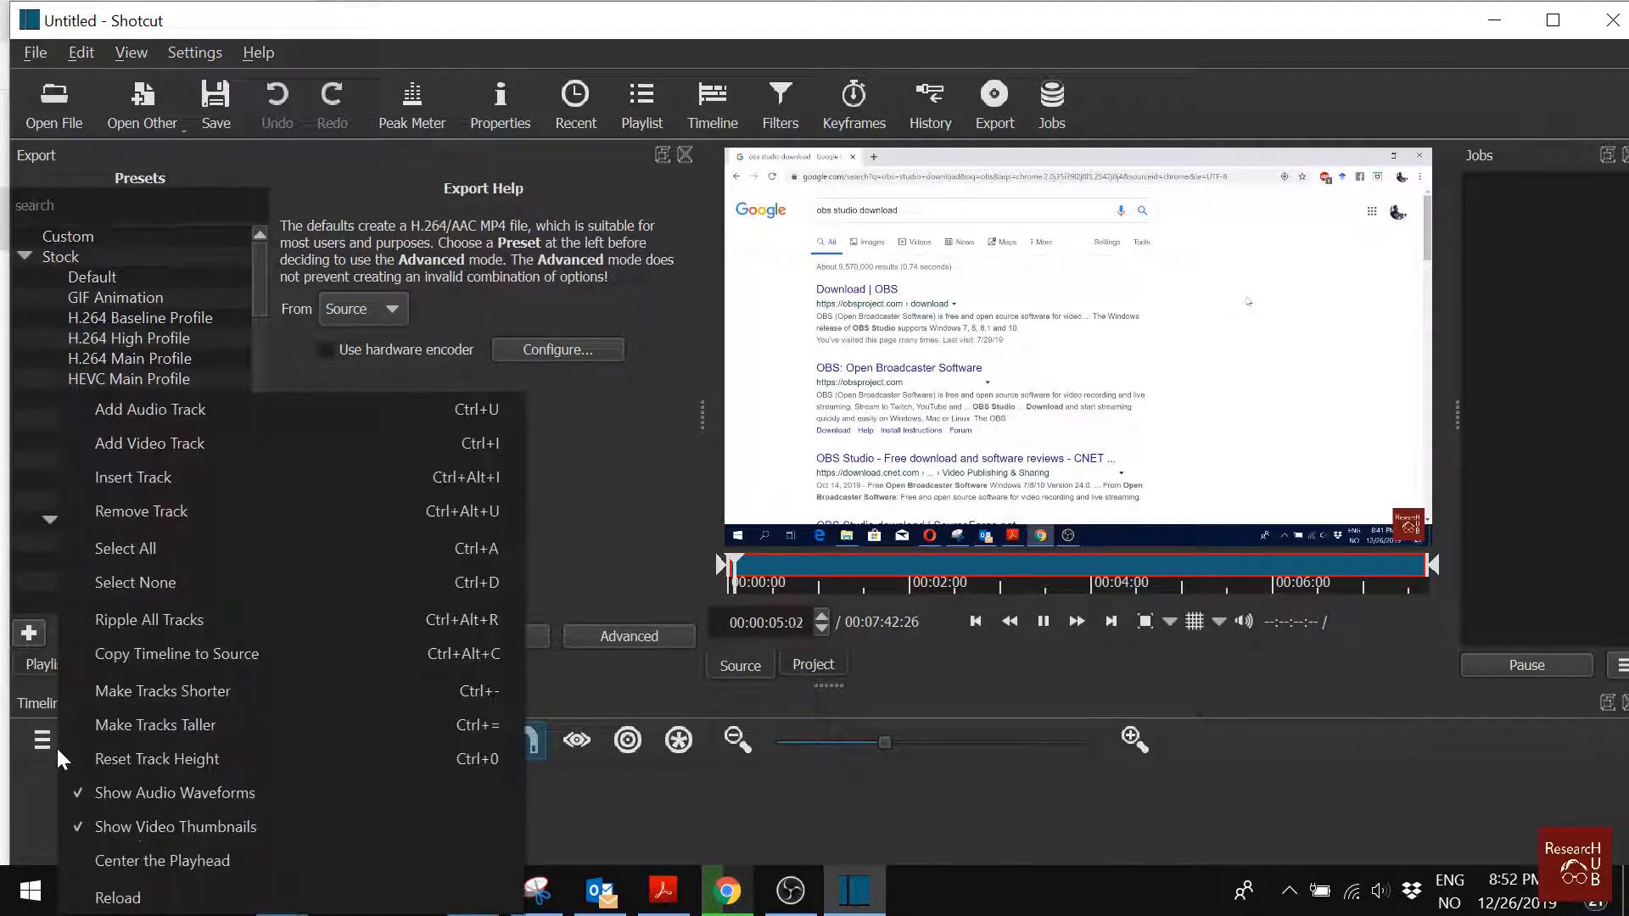
left_click(233, 443)
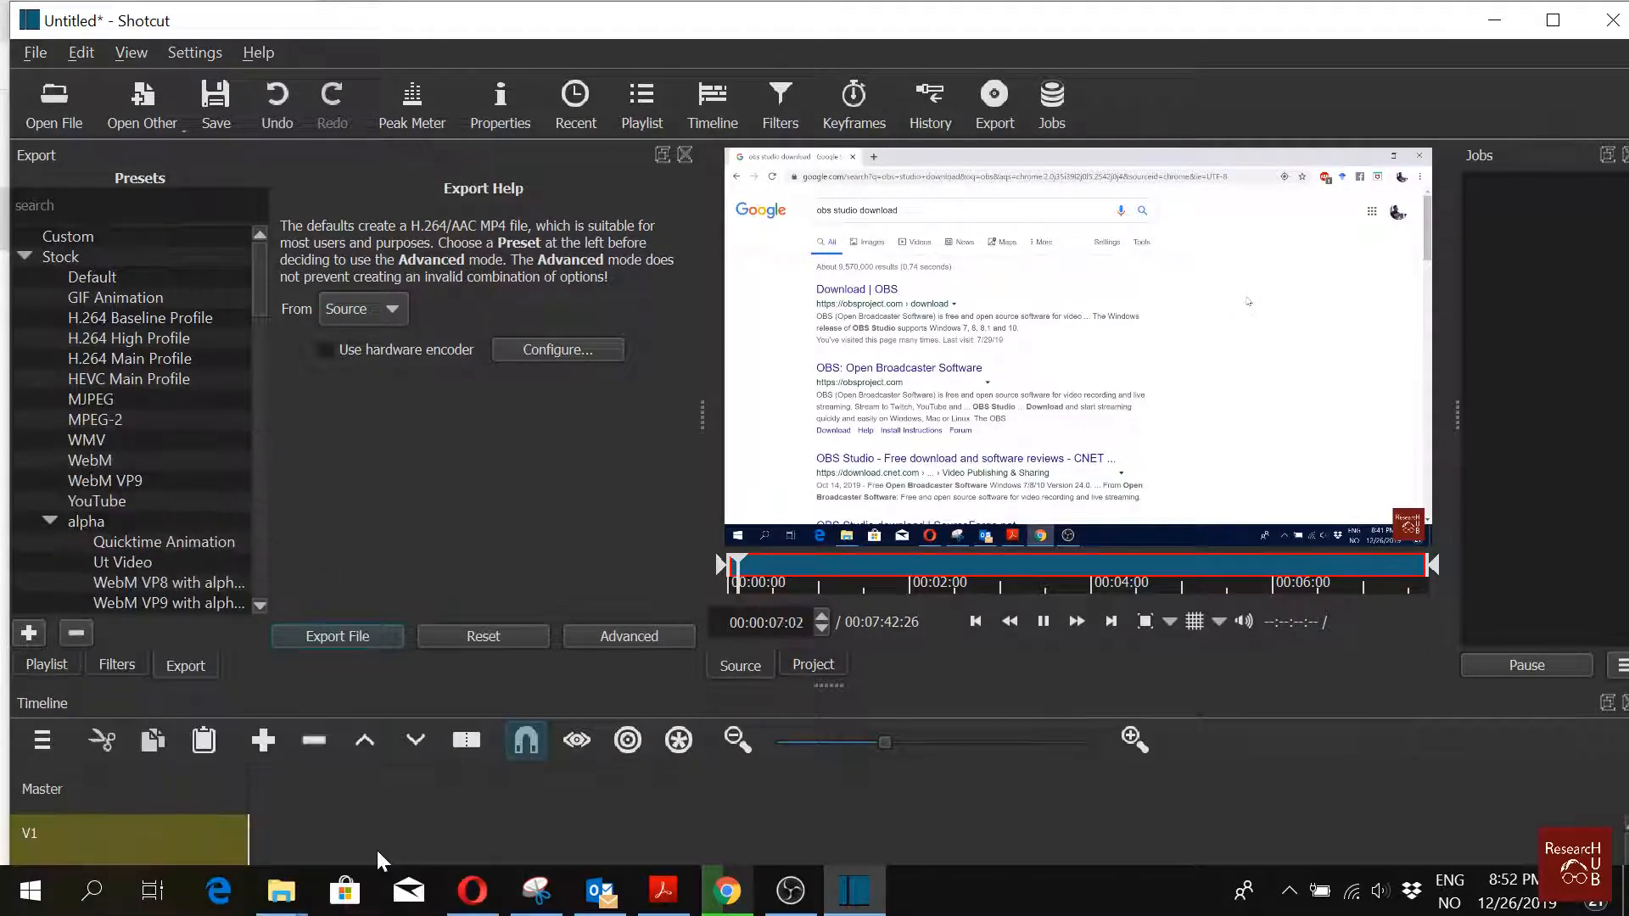
Step: Place the opened clip onto the V1 track and briefly play the source from its start
left_click_drag(1154, 258, 253, 816)
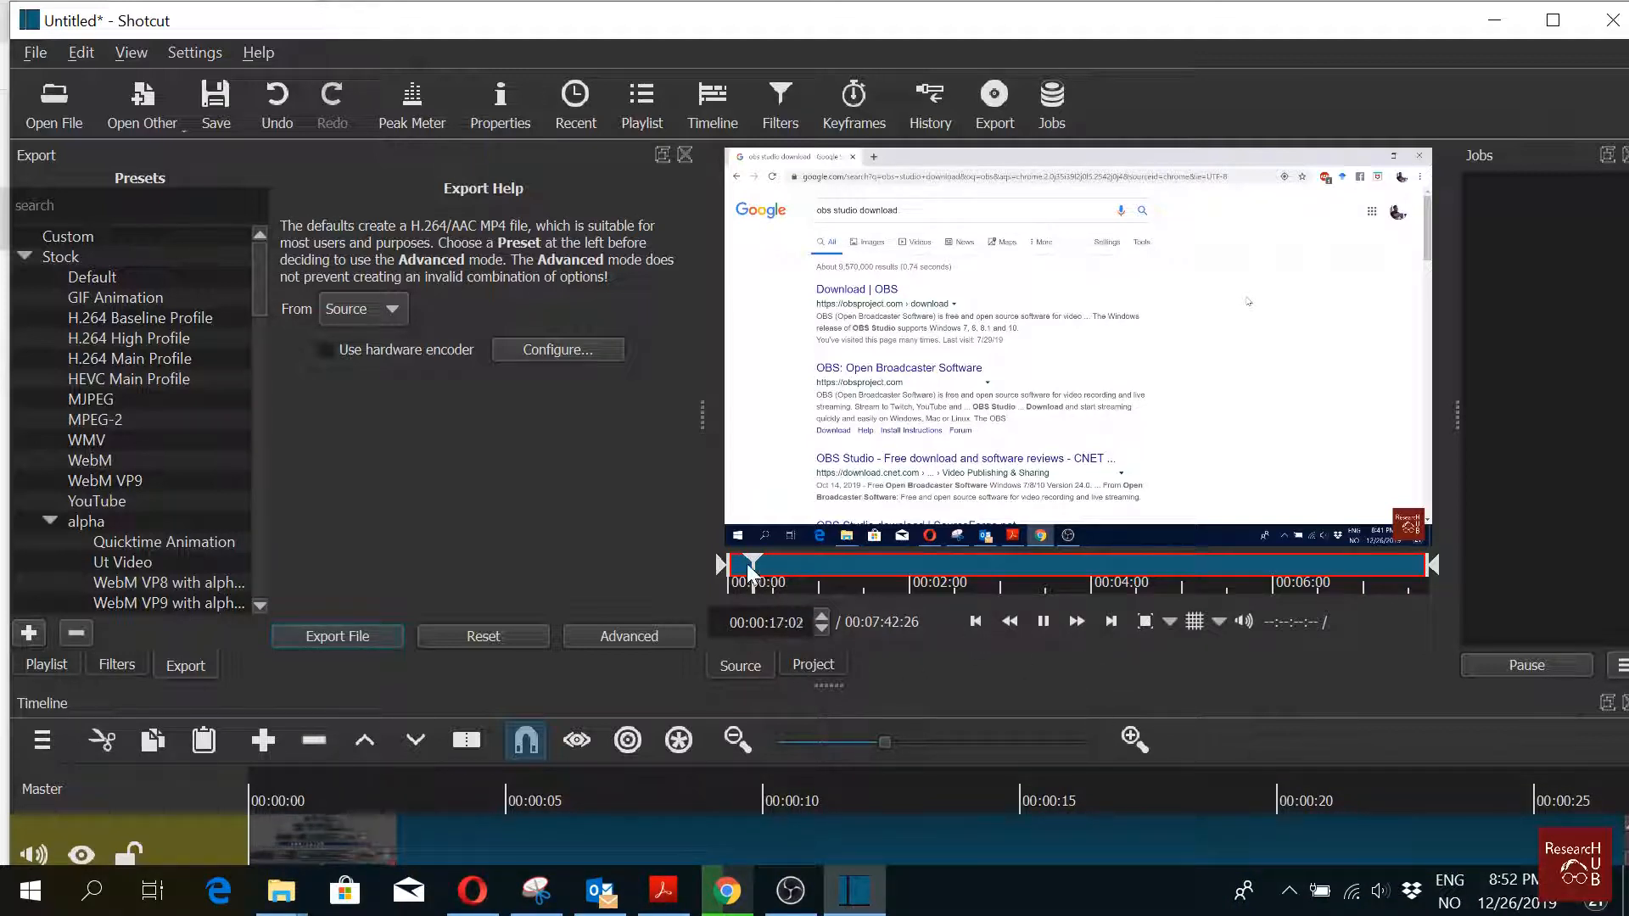
left_click_drag(723, 565, 705, 566)
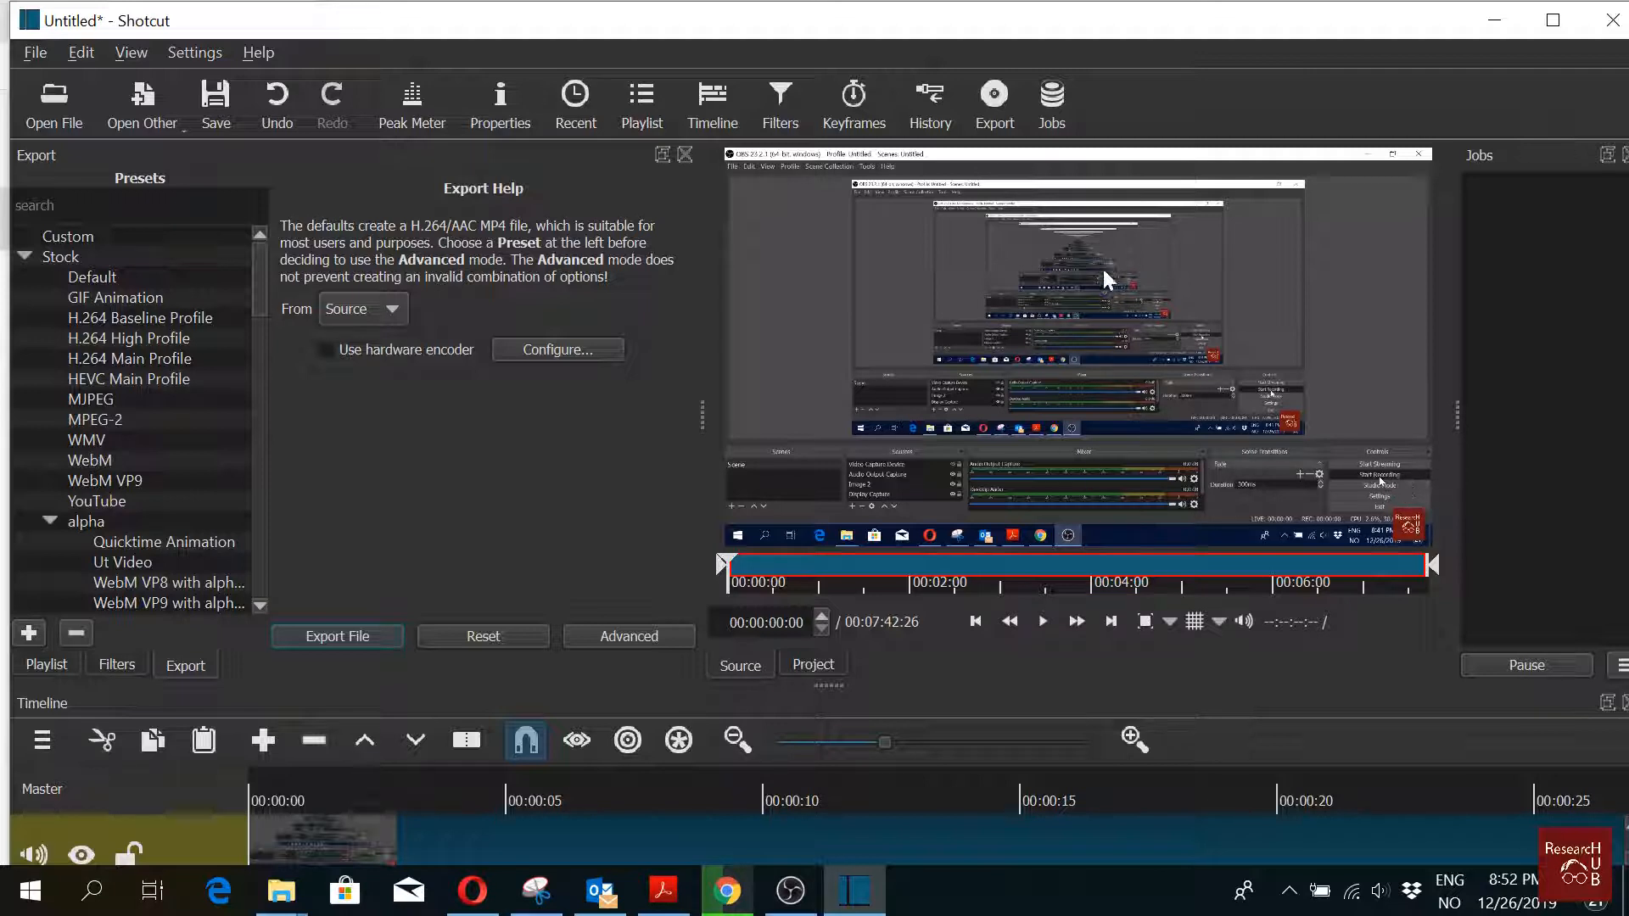
left_click(1042, 622)
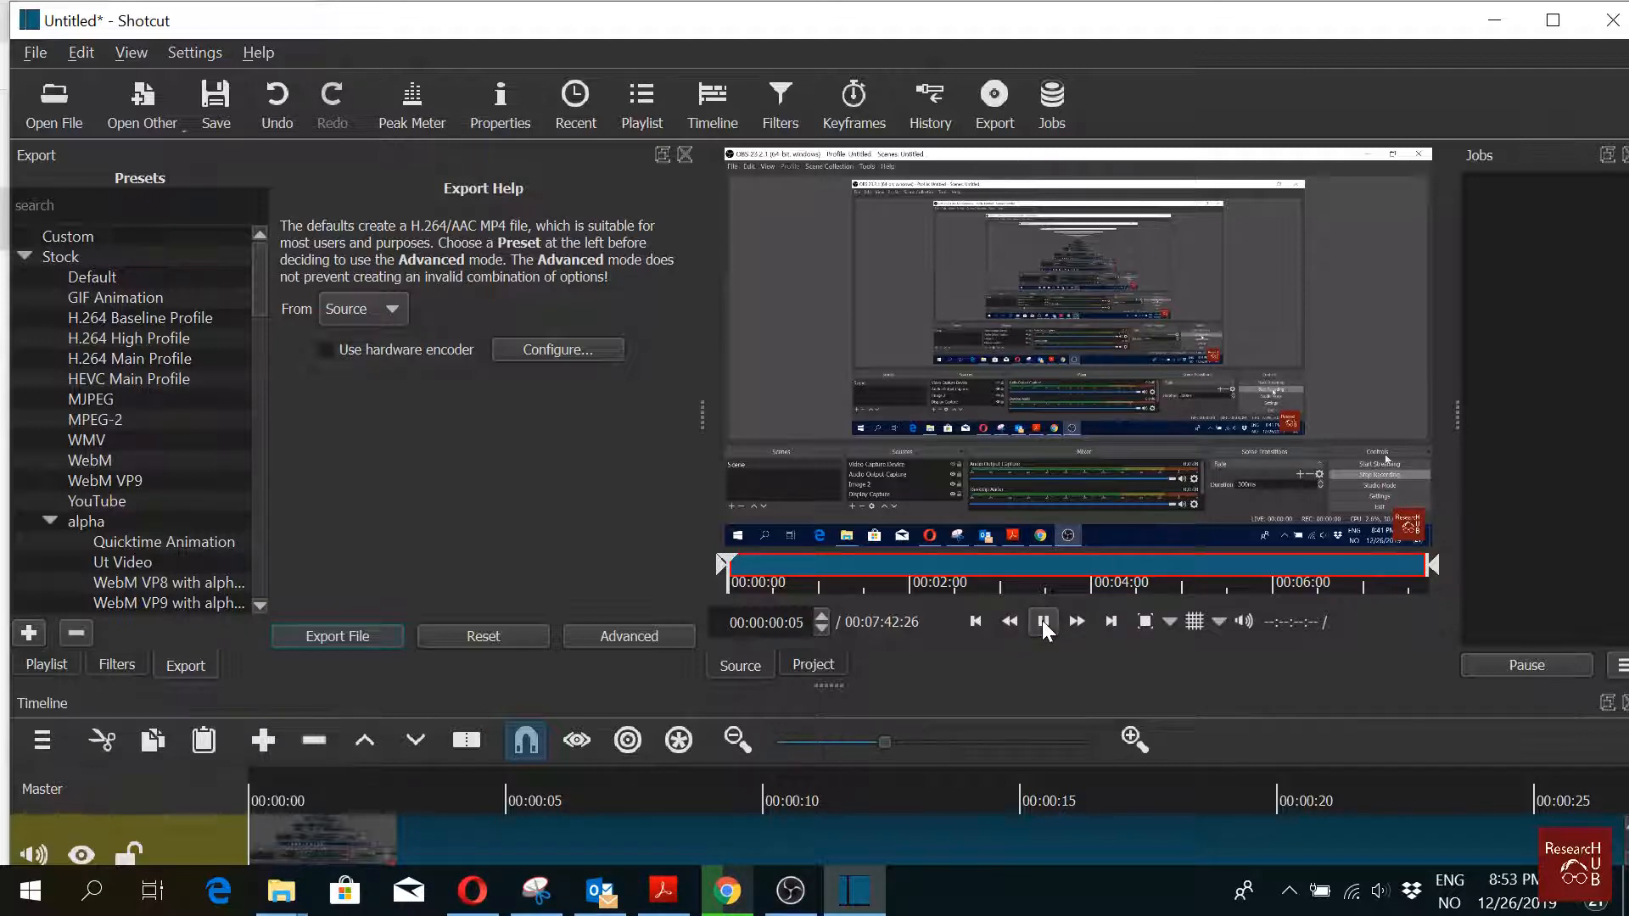
left_click(1041, 622)
Step: Play the timeline from its start to preview the clip
left_click(261, 808)
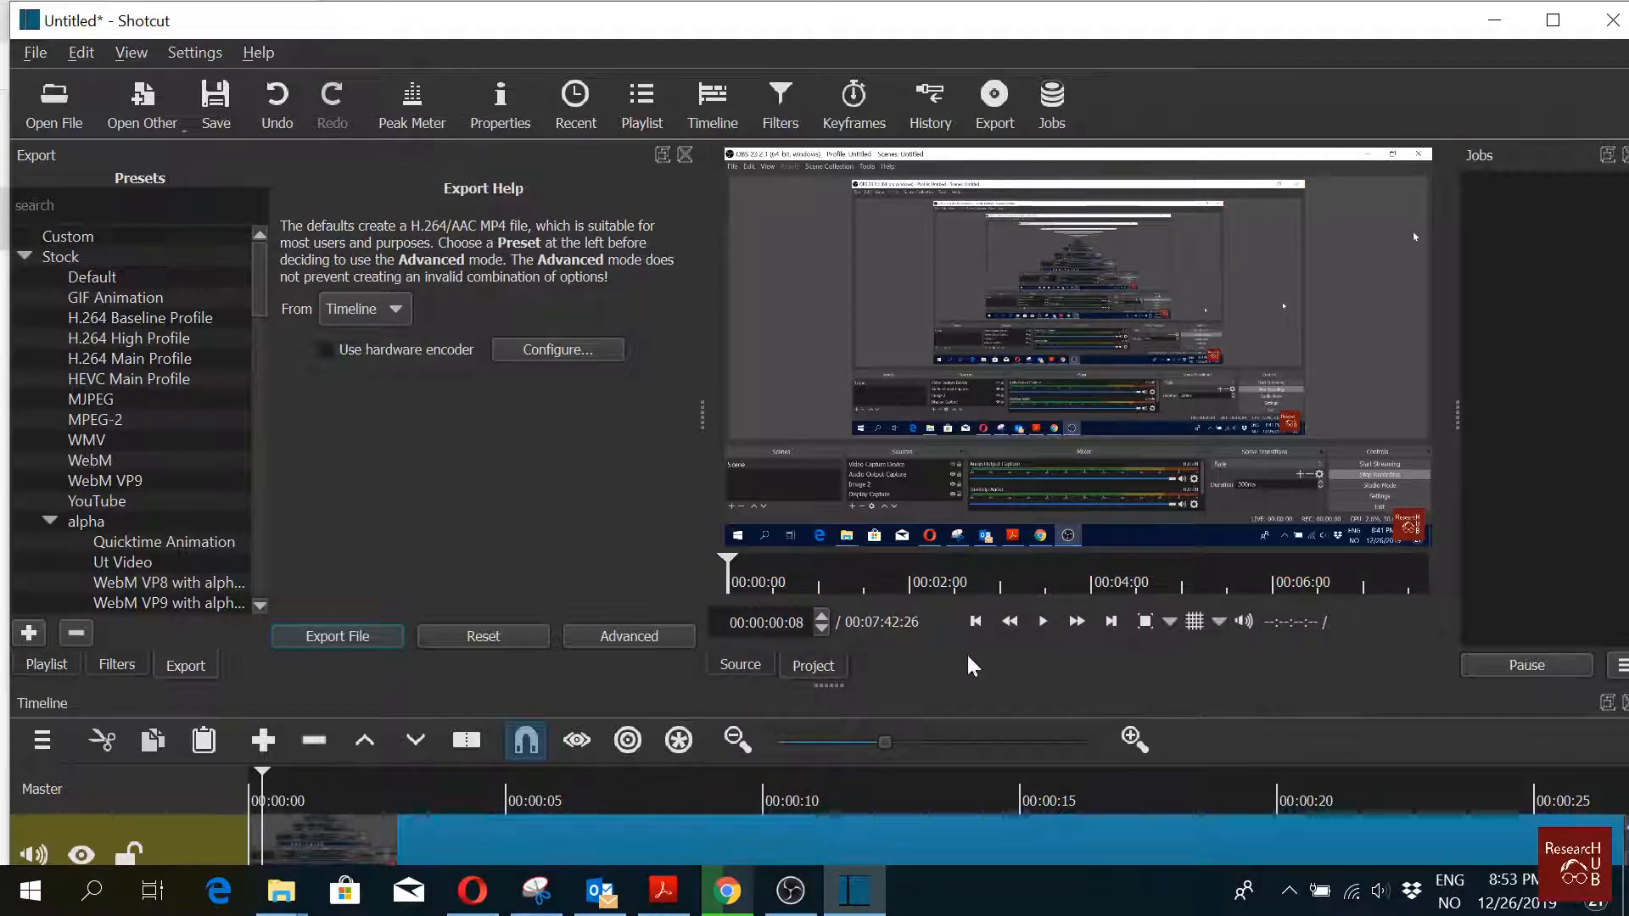
left_click(1044, 622)
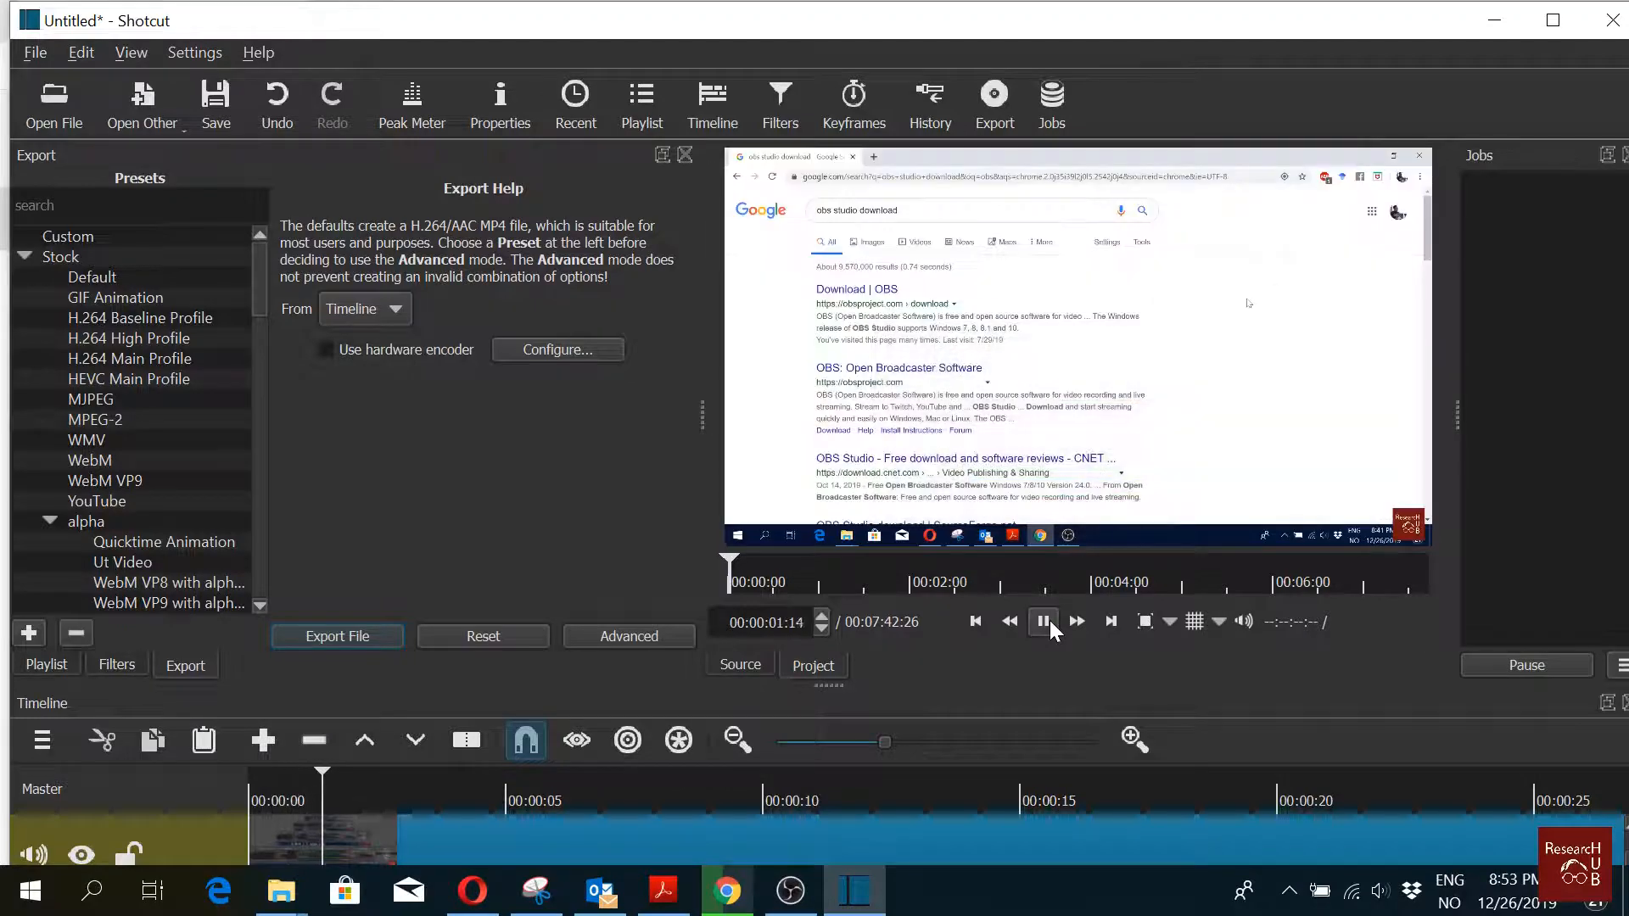
left_click(1044, 622)
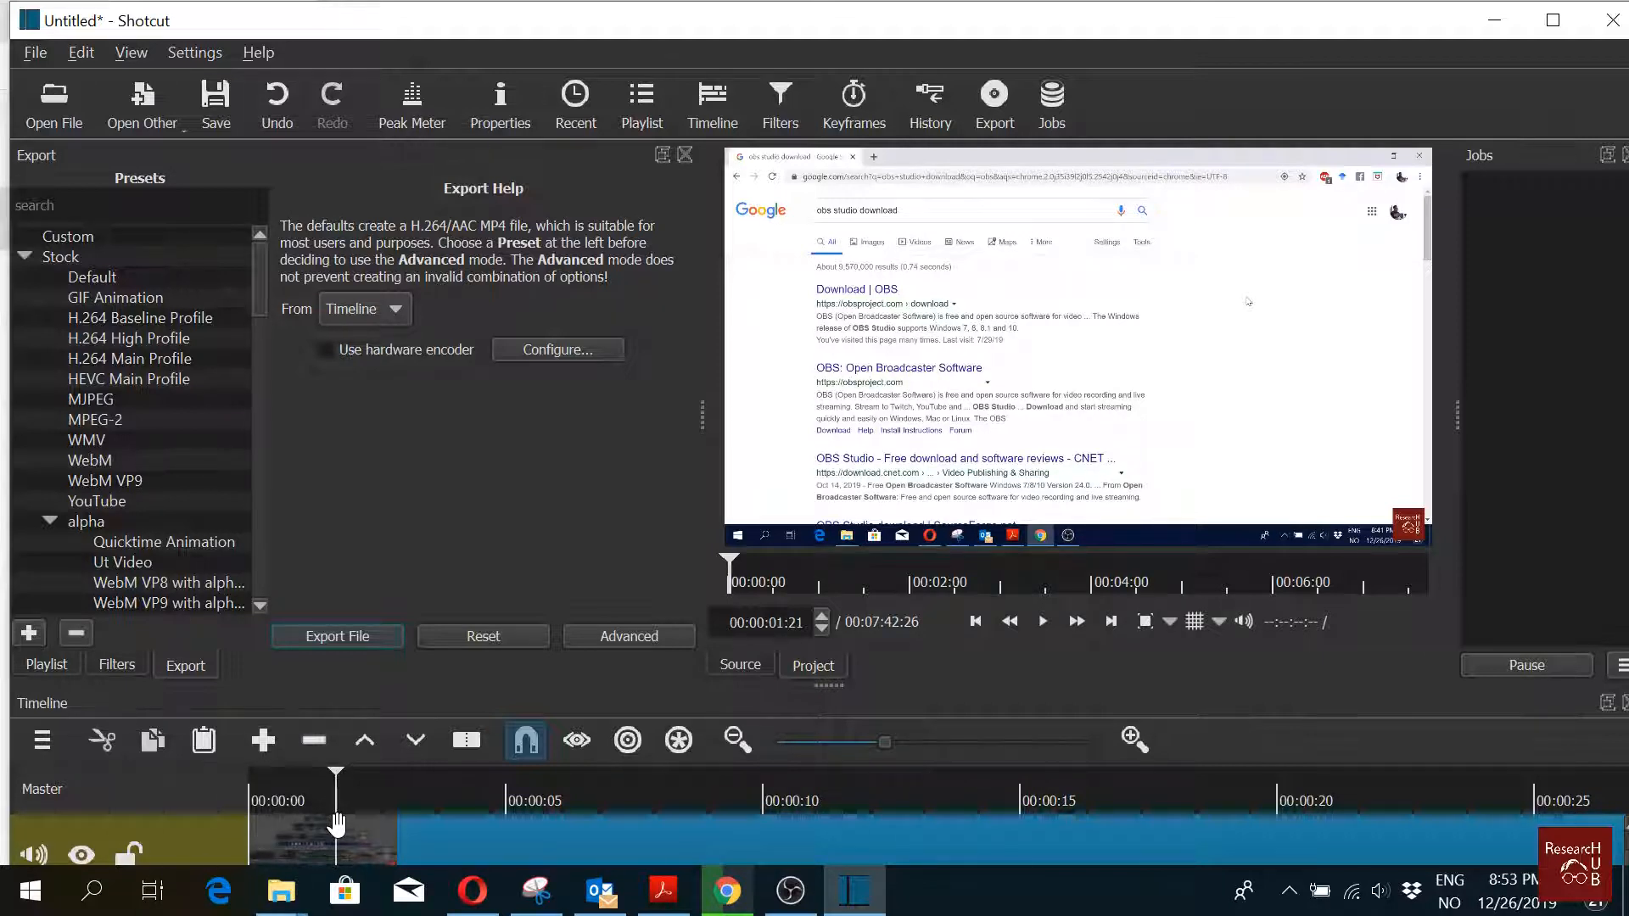
Step: Split the clip at about 00:00:01:20 and remove the first segment
left_click(335, 773)
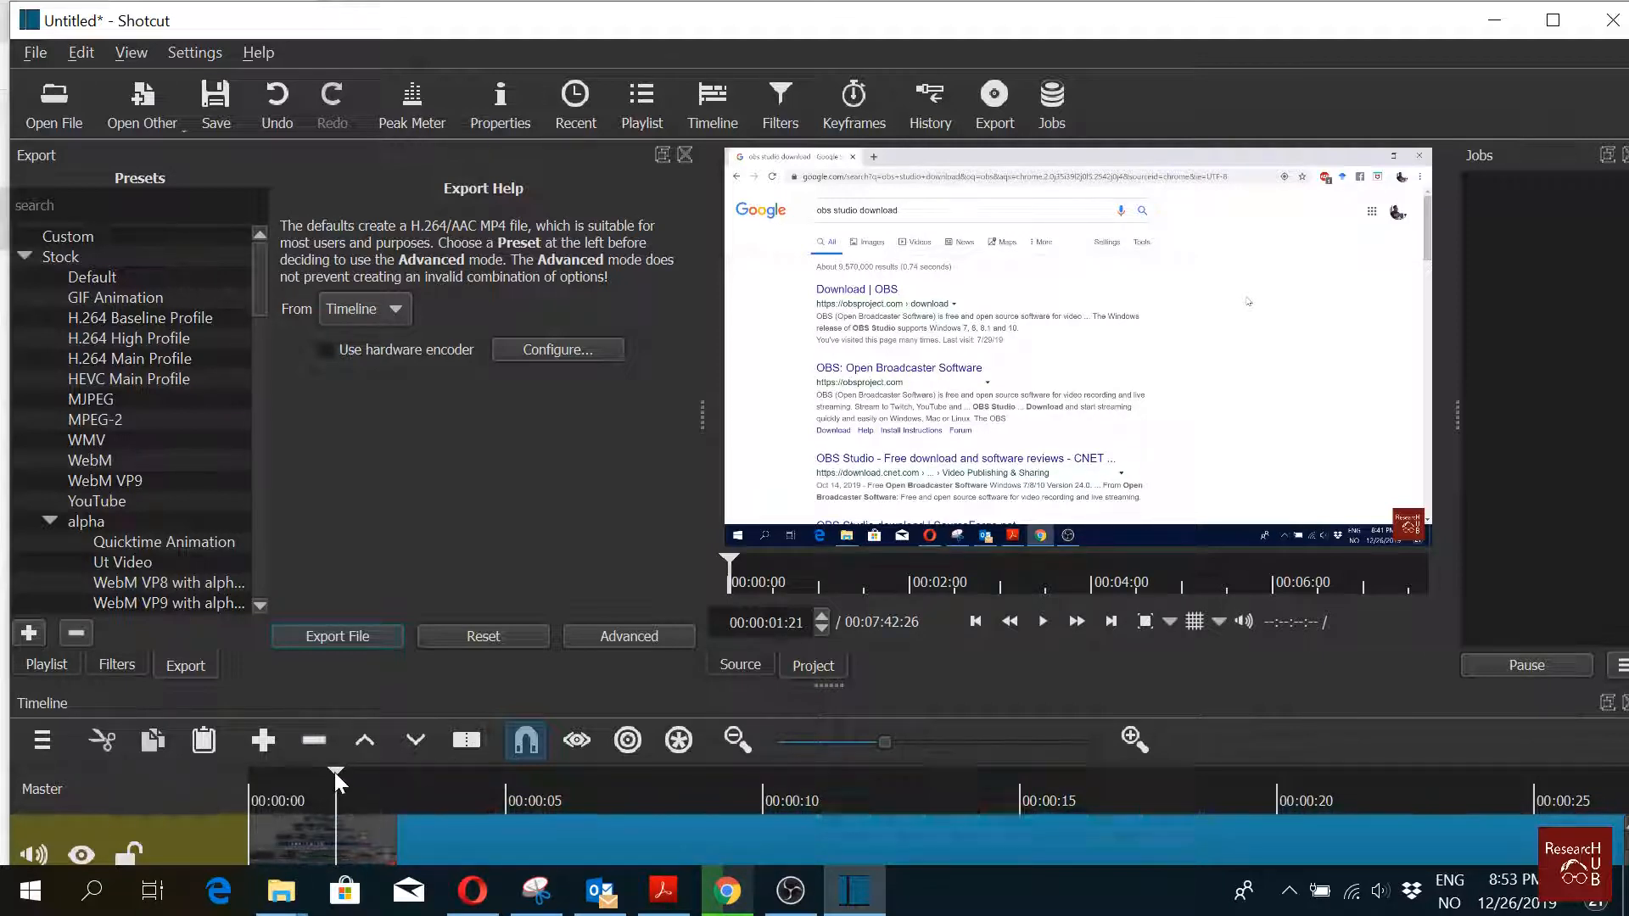
left_click(466, 740)
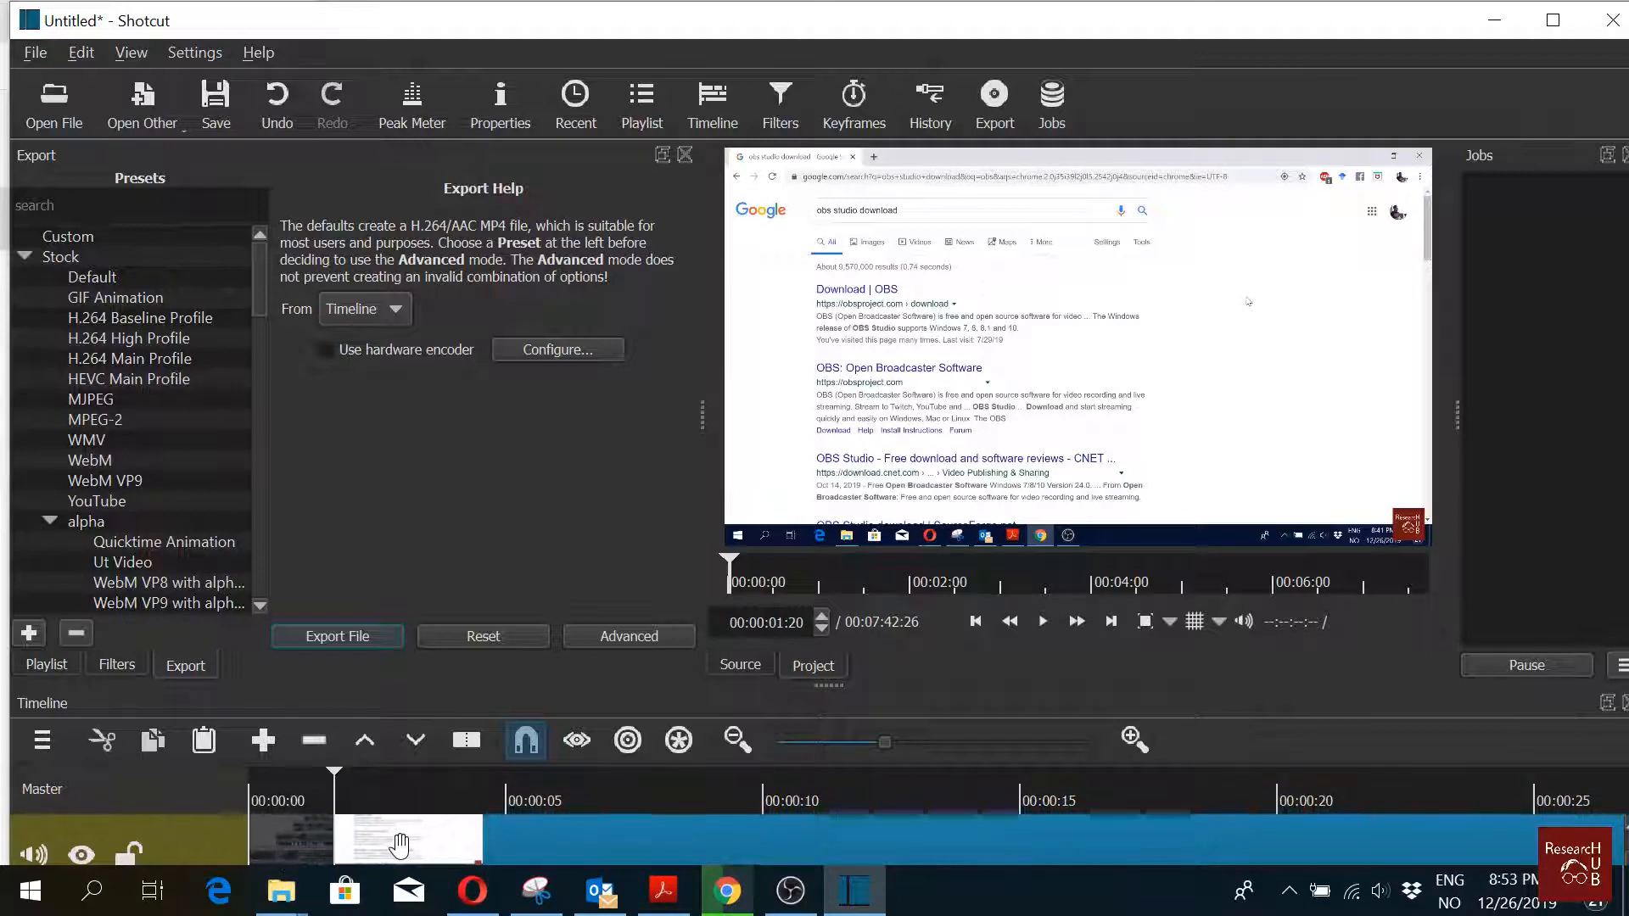
left_click(286, 843)
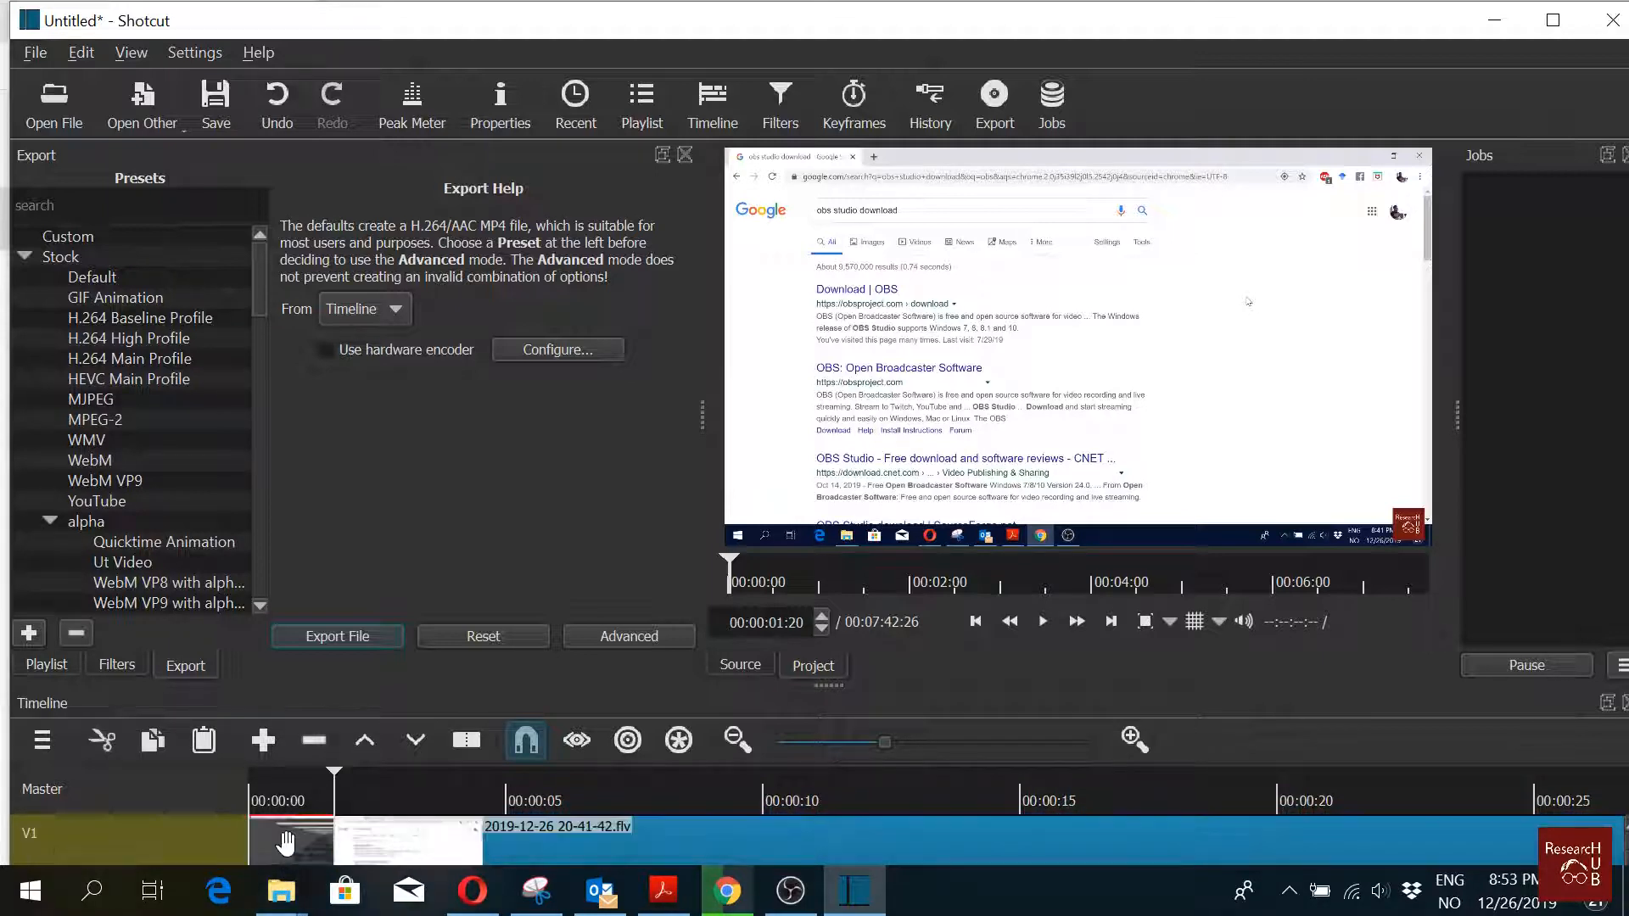
right_click(286, 842)
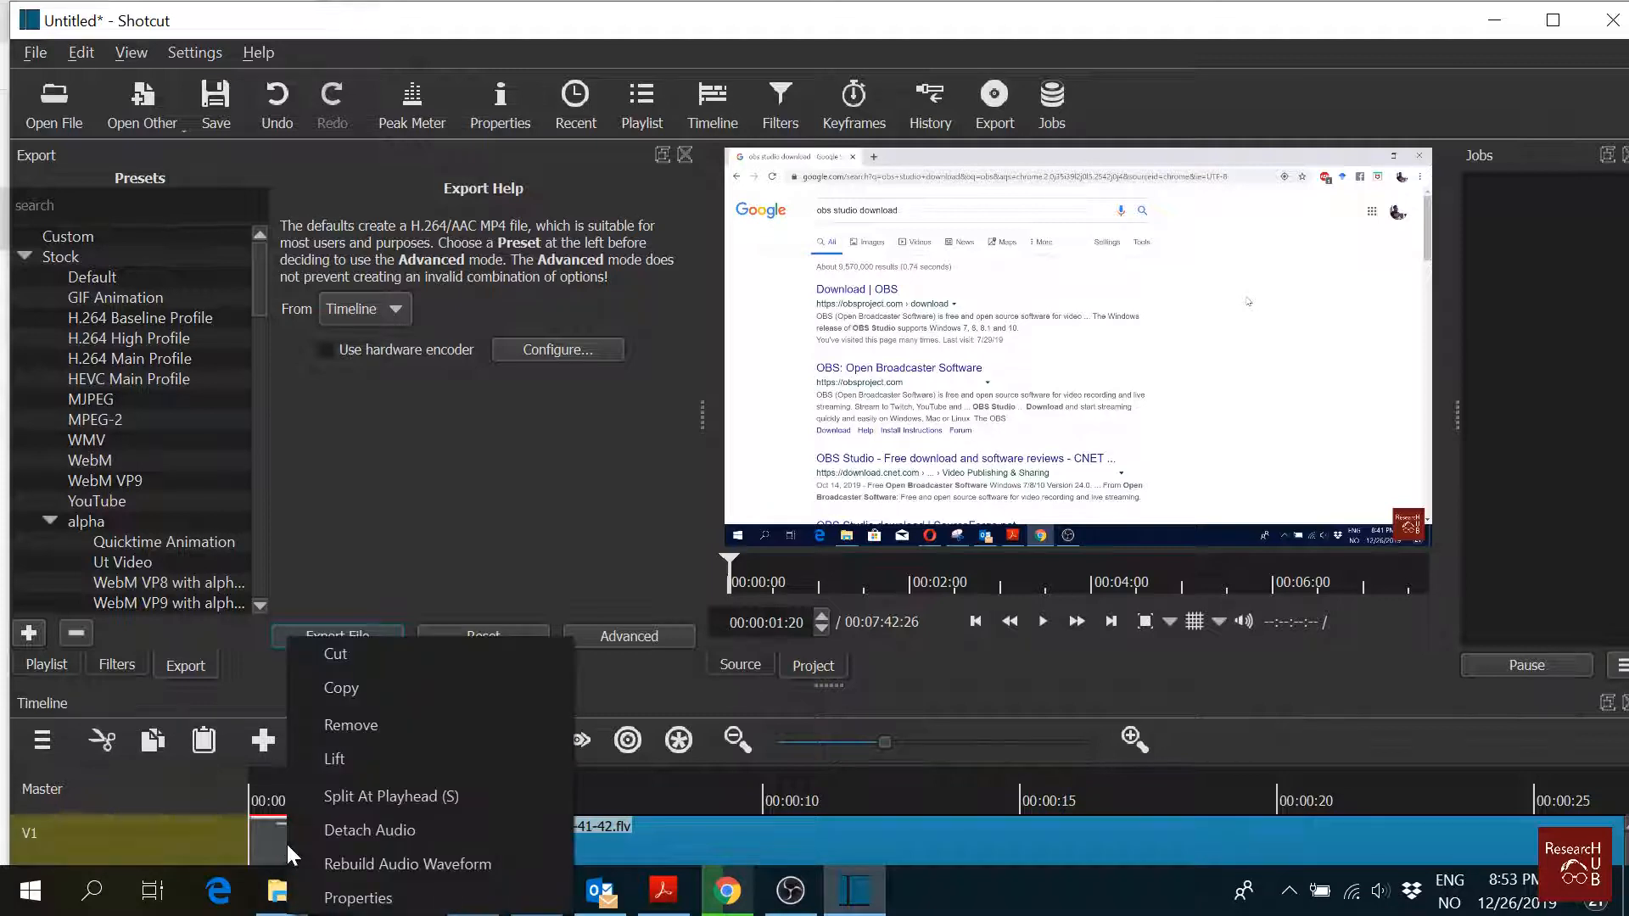
left_click(402, 722)
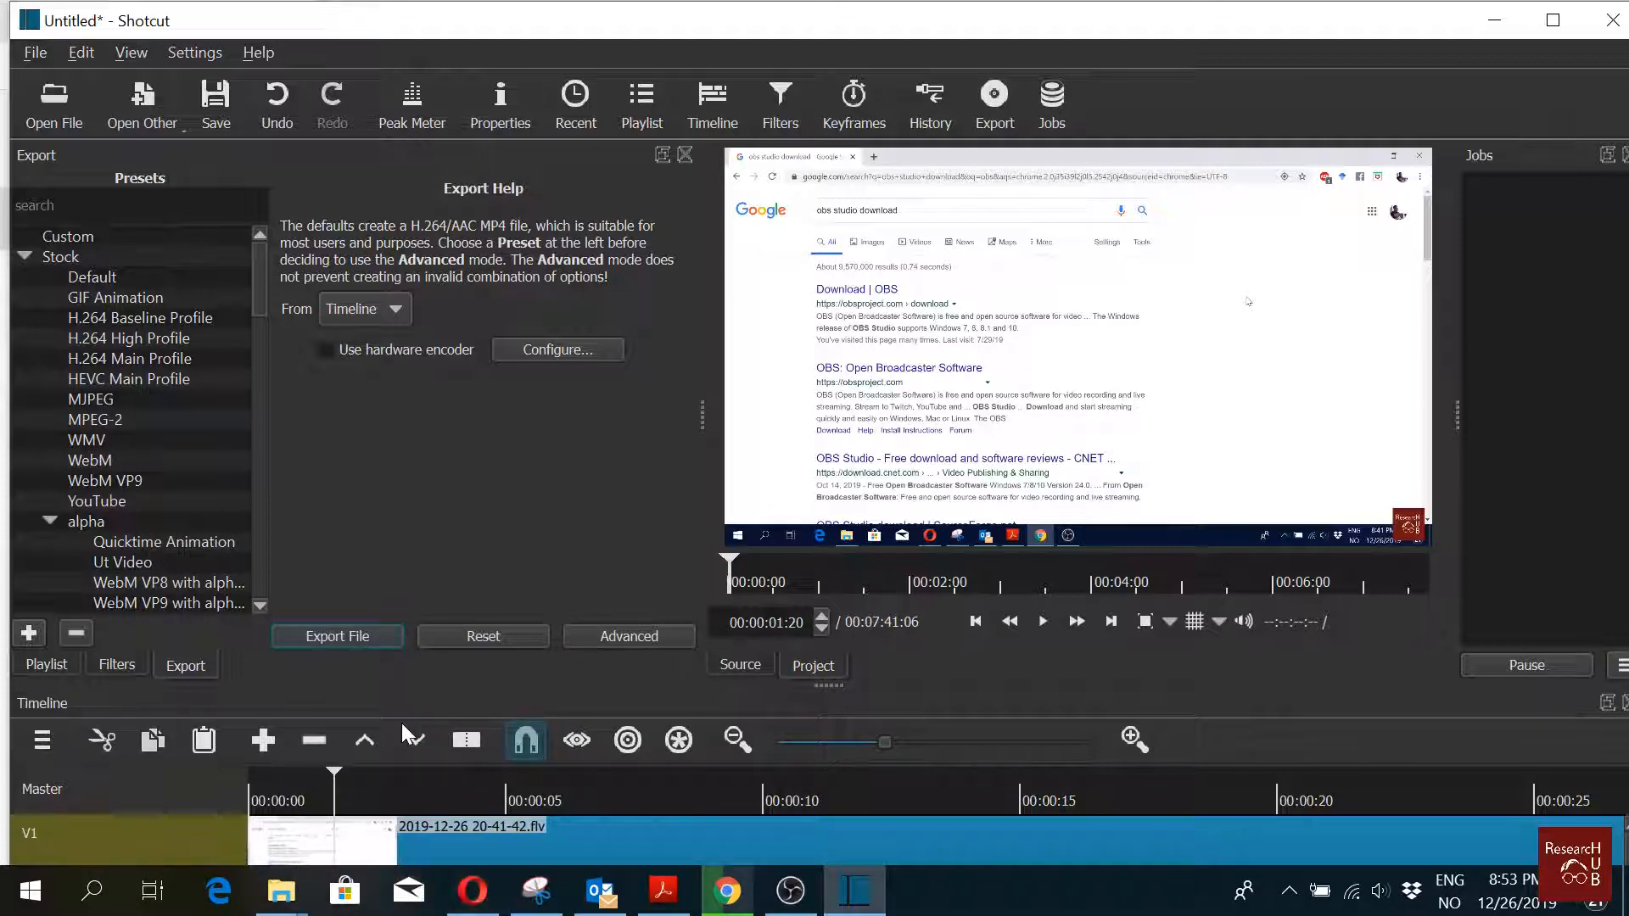
Step: Play the timeline, pause near 00:00:15 and split the clip at the playhead
left_click(975, 622)
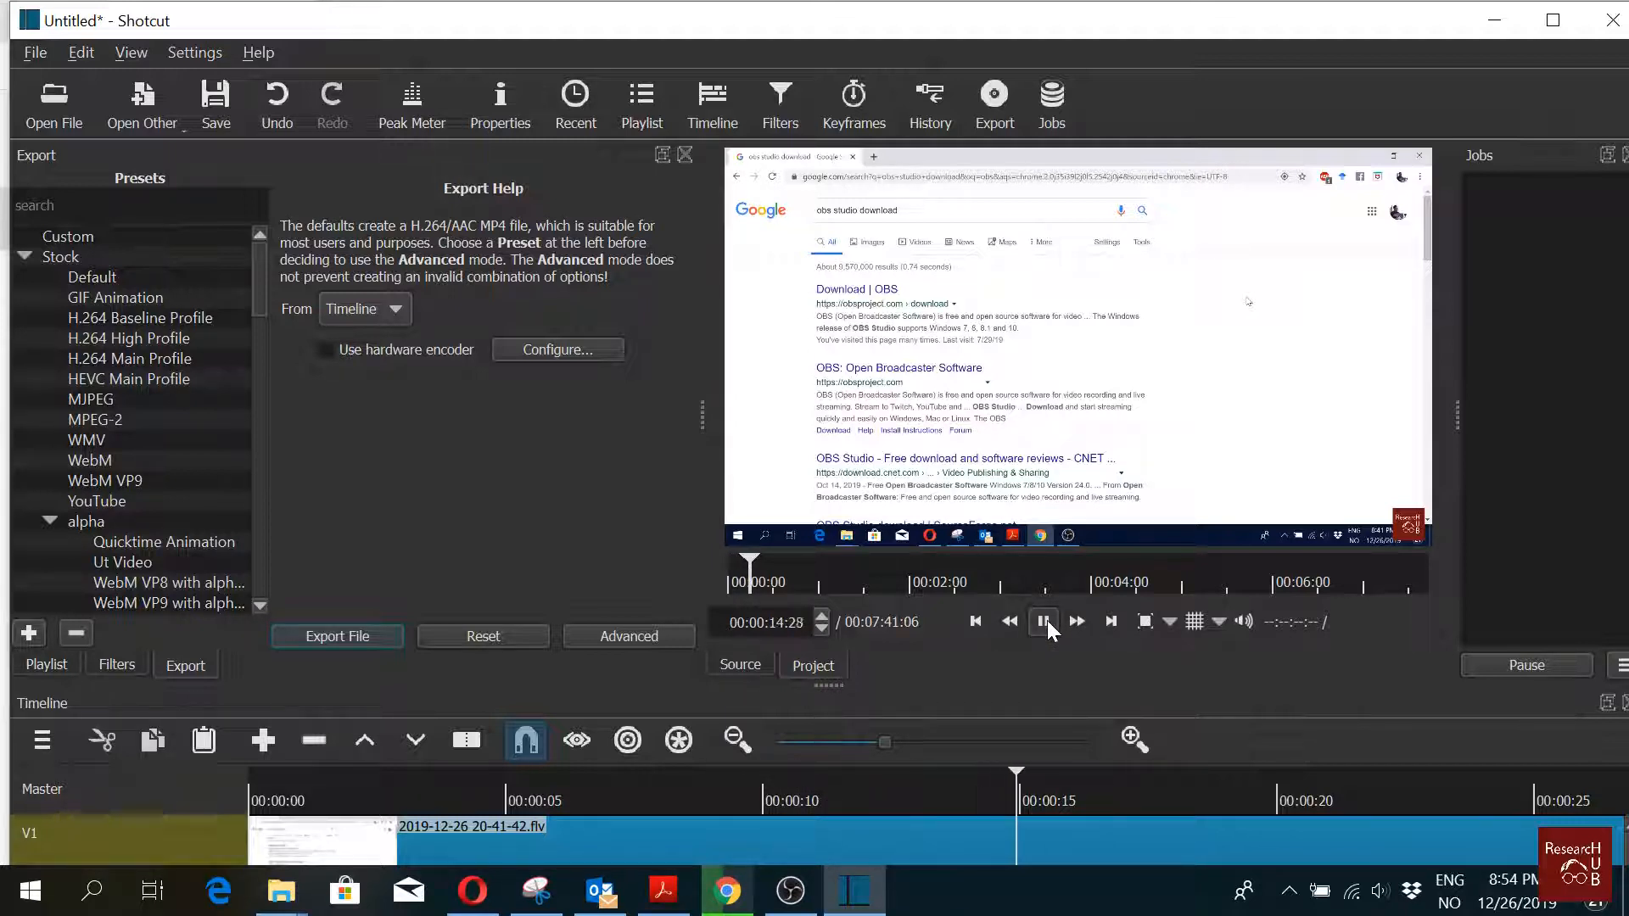
left_click(1044, 621)
left_click(466, 741)
left_click(1038, 623)
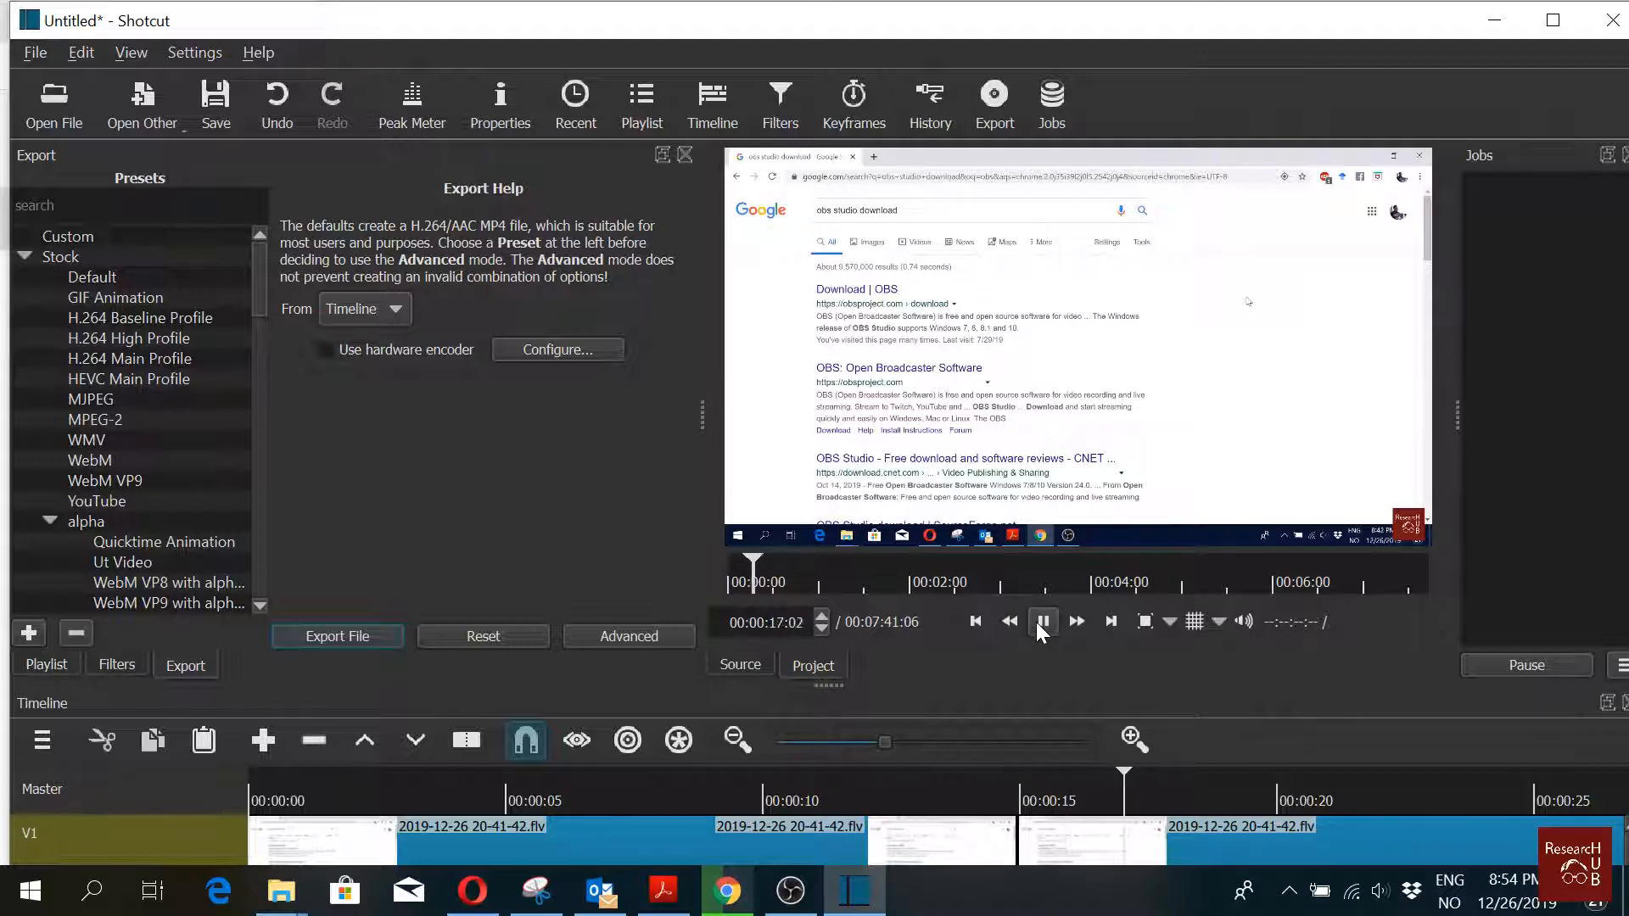
left_click(1038, 623)
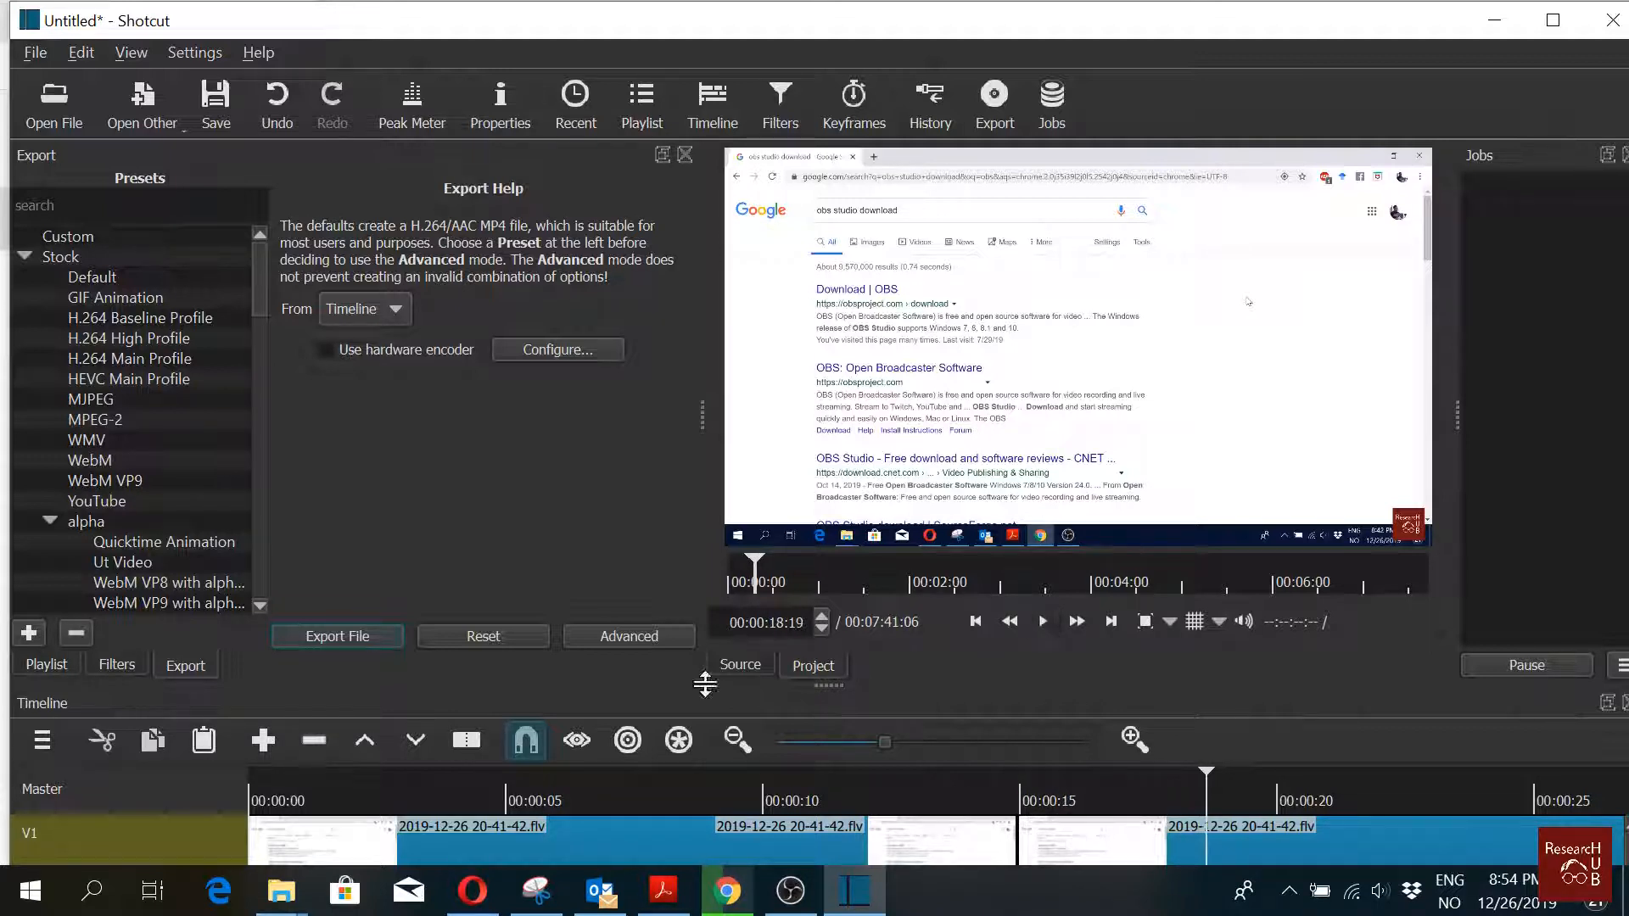
Step: Split the clip at the playhead near 00:00:18 and remove the segment between 00:00:15 and the playhead
left_click(465, 738)
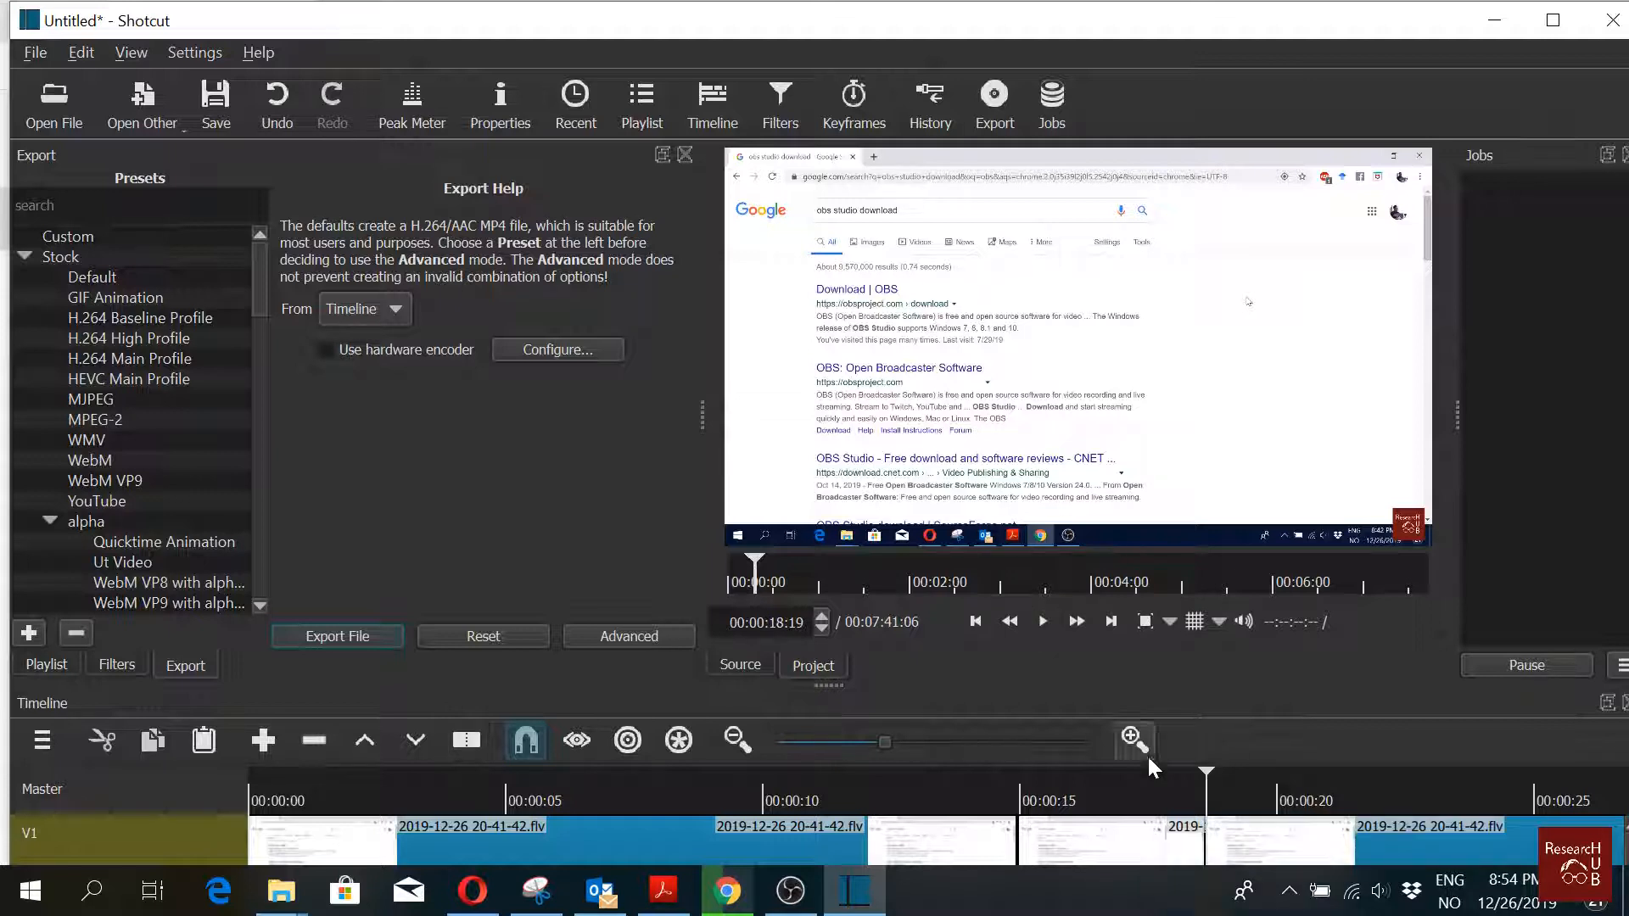
right_click(1103, 843)
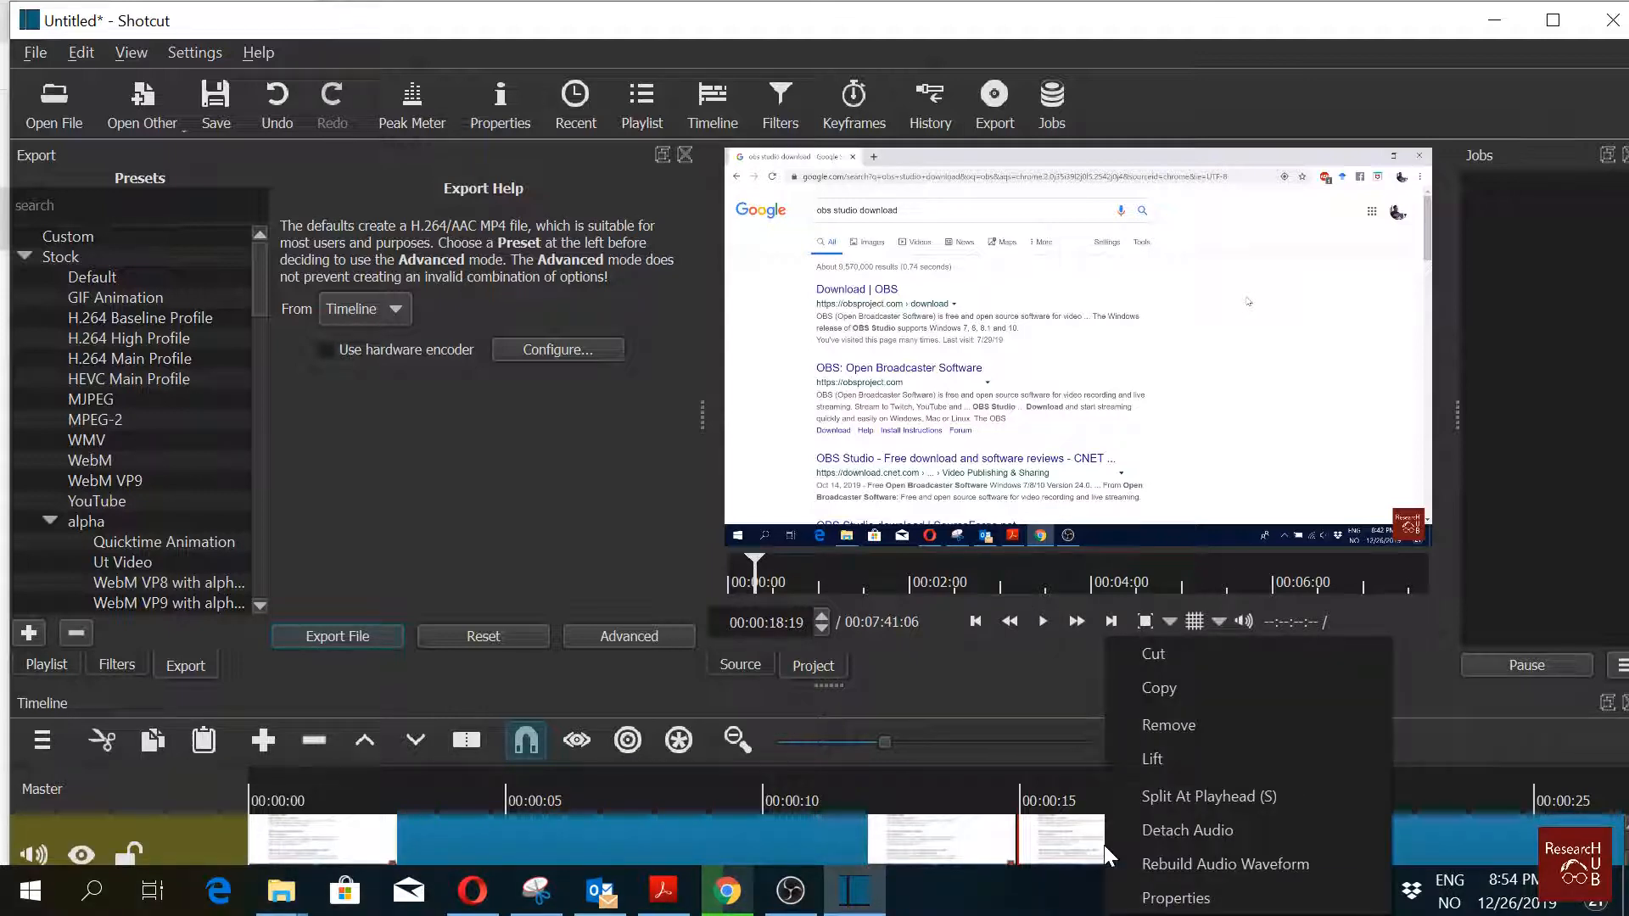
left_click(1235, 726)
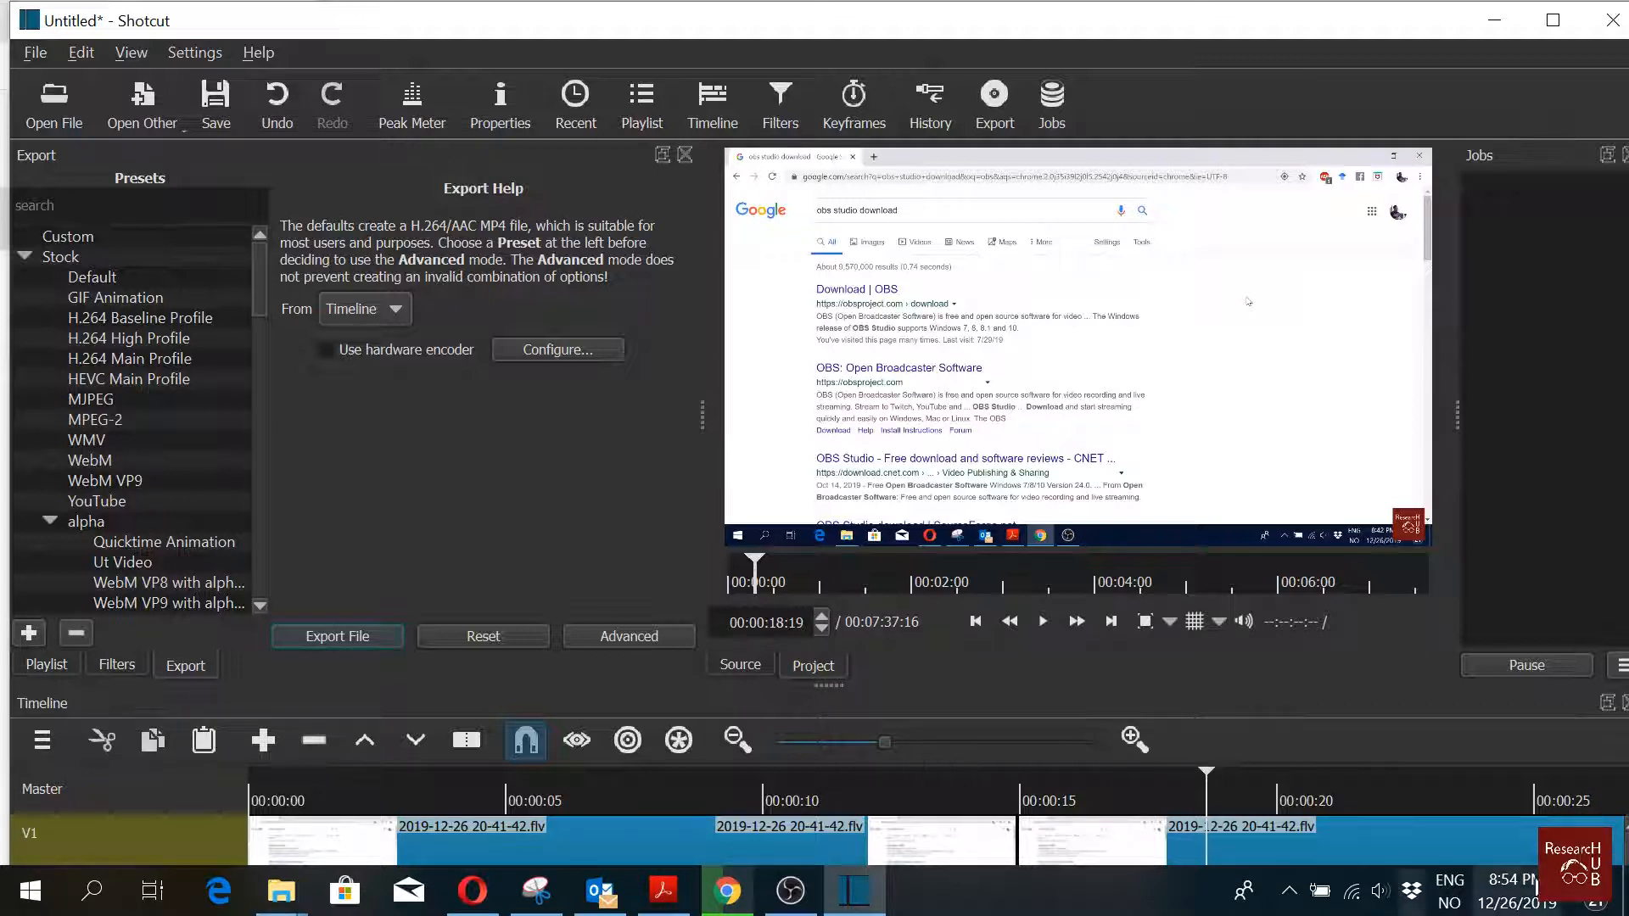
left_click_drag(1213, 781, 1614, 800)
mouse_move(1561, 787)
left_mouse_down()
mouse_move(1532, 769)
mouse_move(1561, 772)
left_mouse_up()
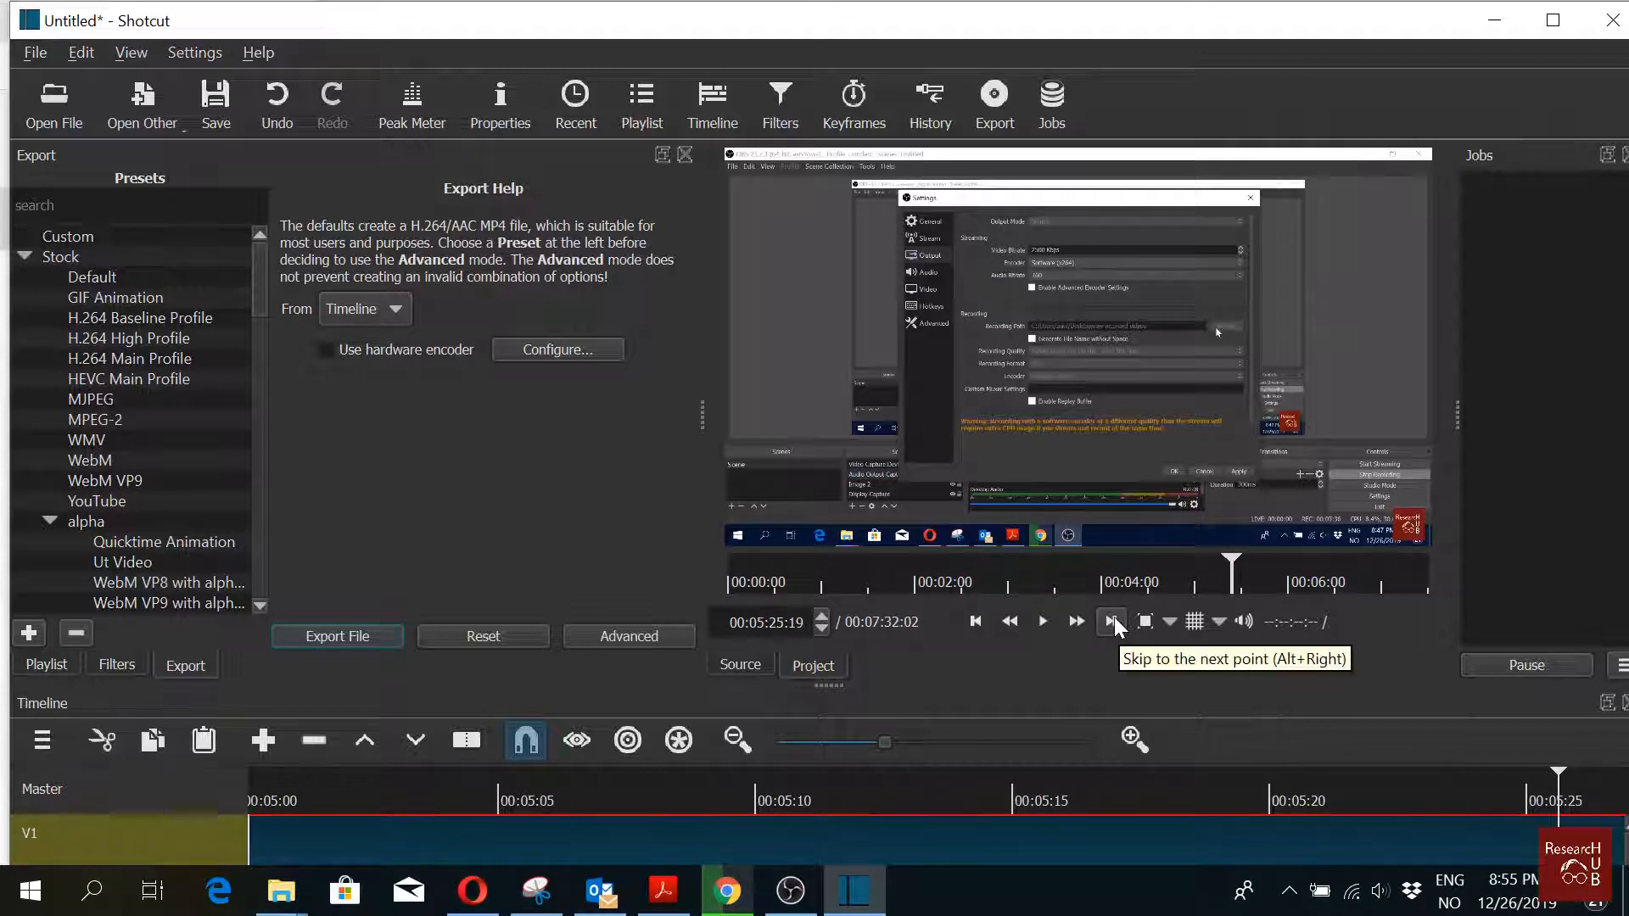
left_click(1111, 621)
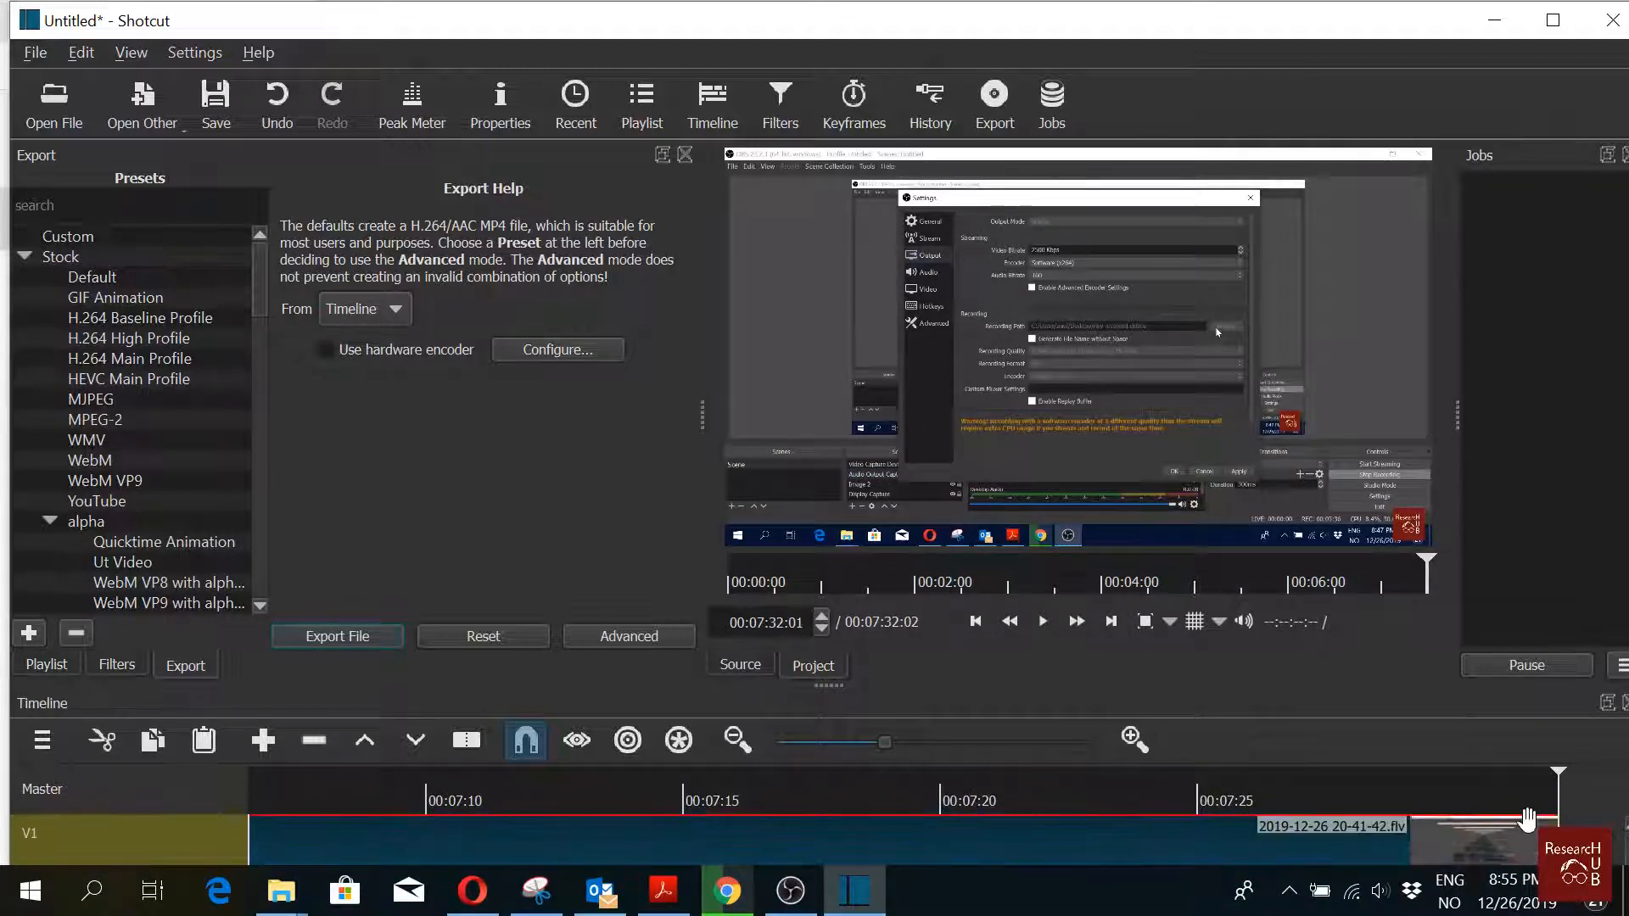
left_click(58, 111)
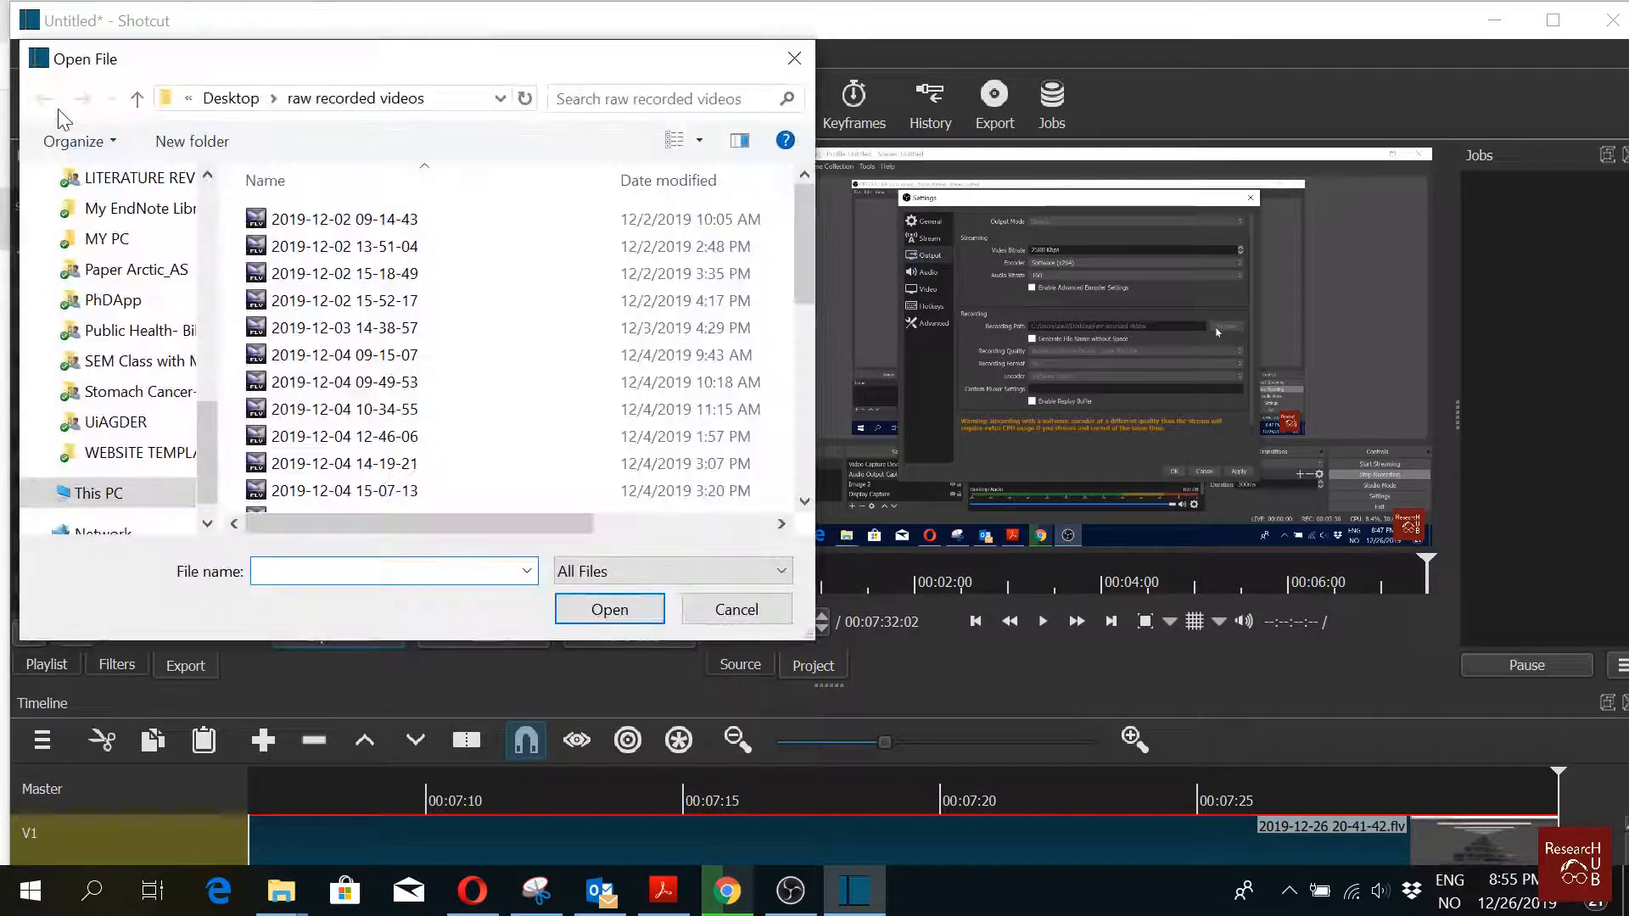
scroll(203, 306, "up", 4)
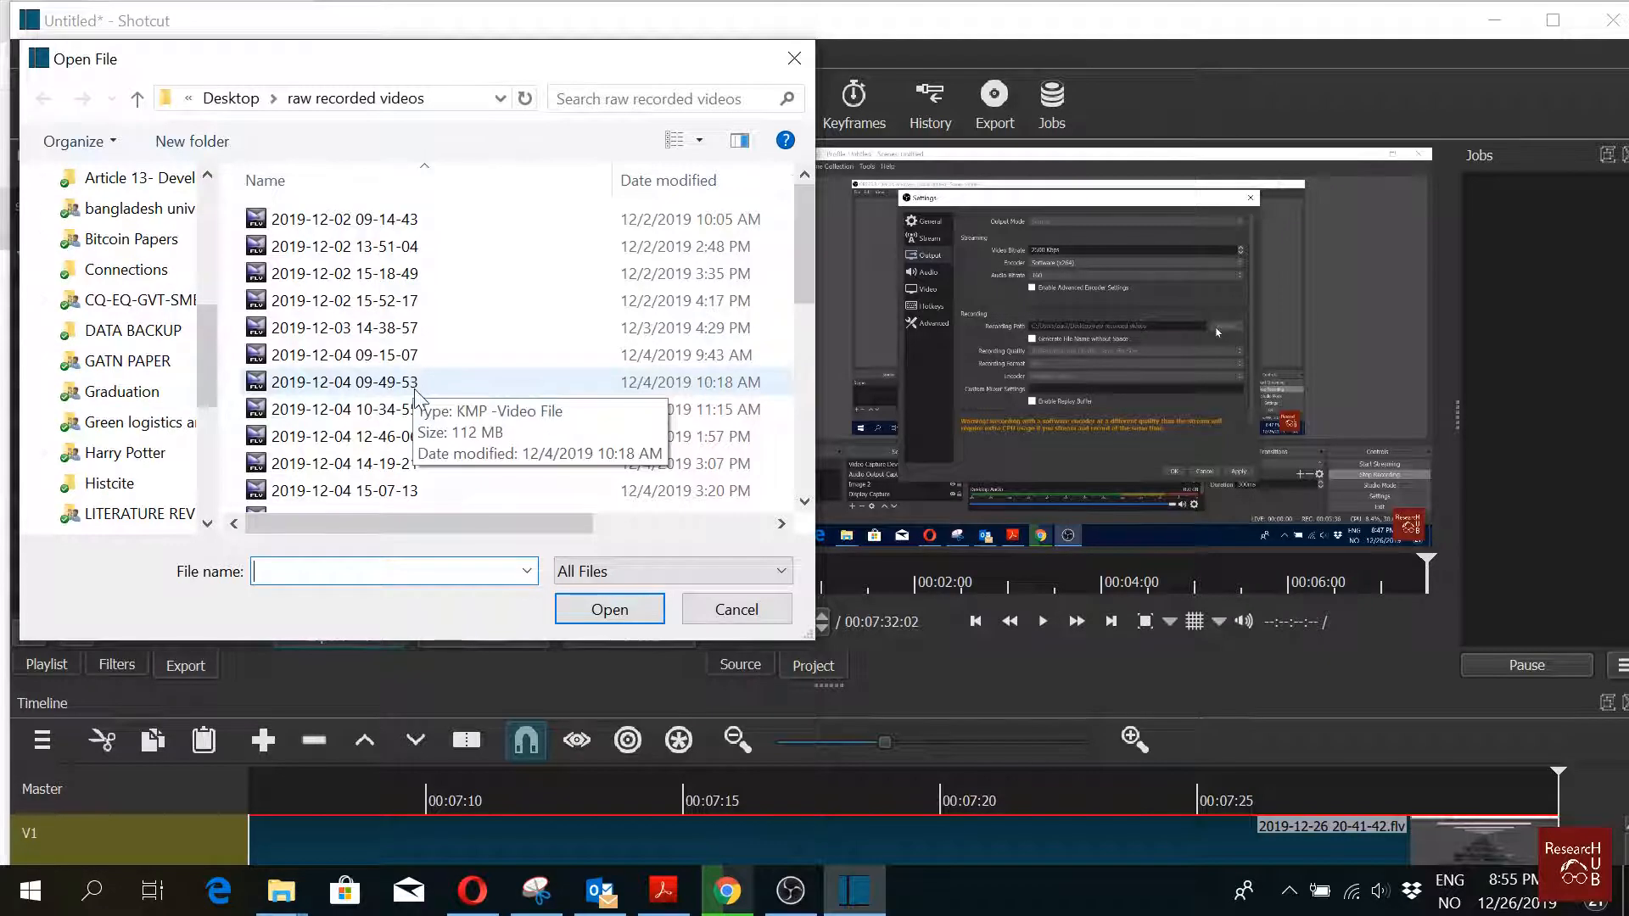
double_click(373, 222)
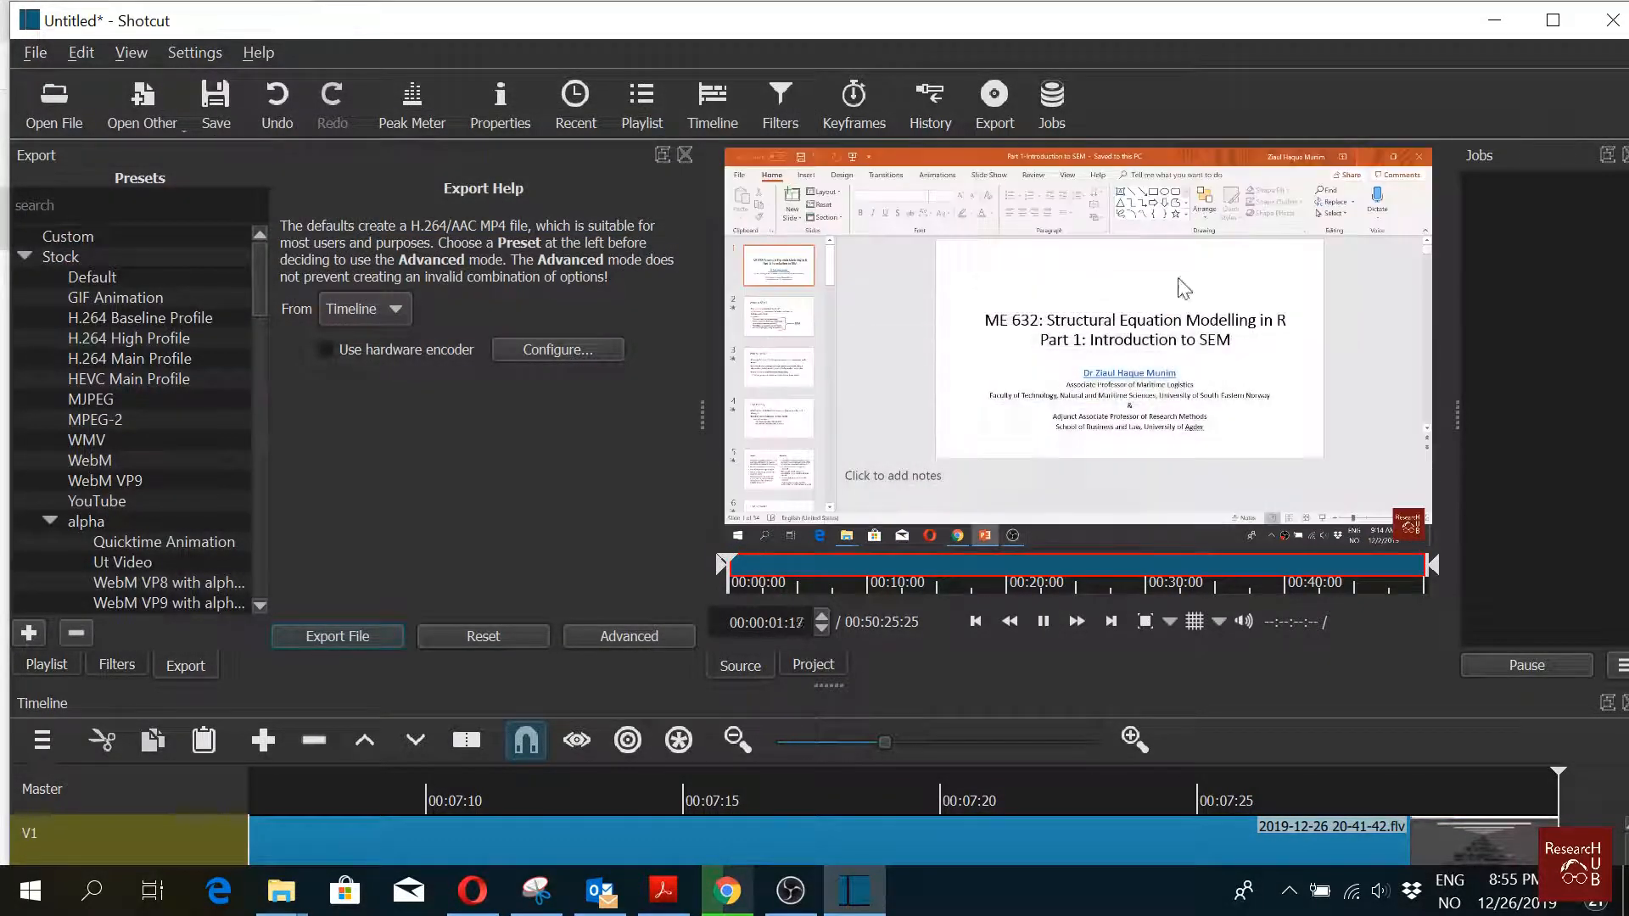
left_click_drag(1389, 602, 1402, 822)
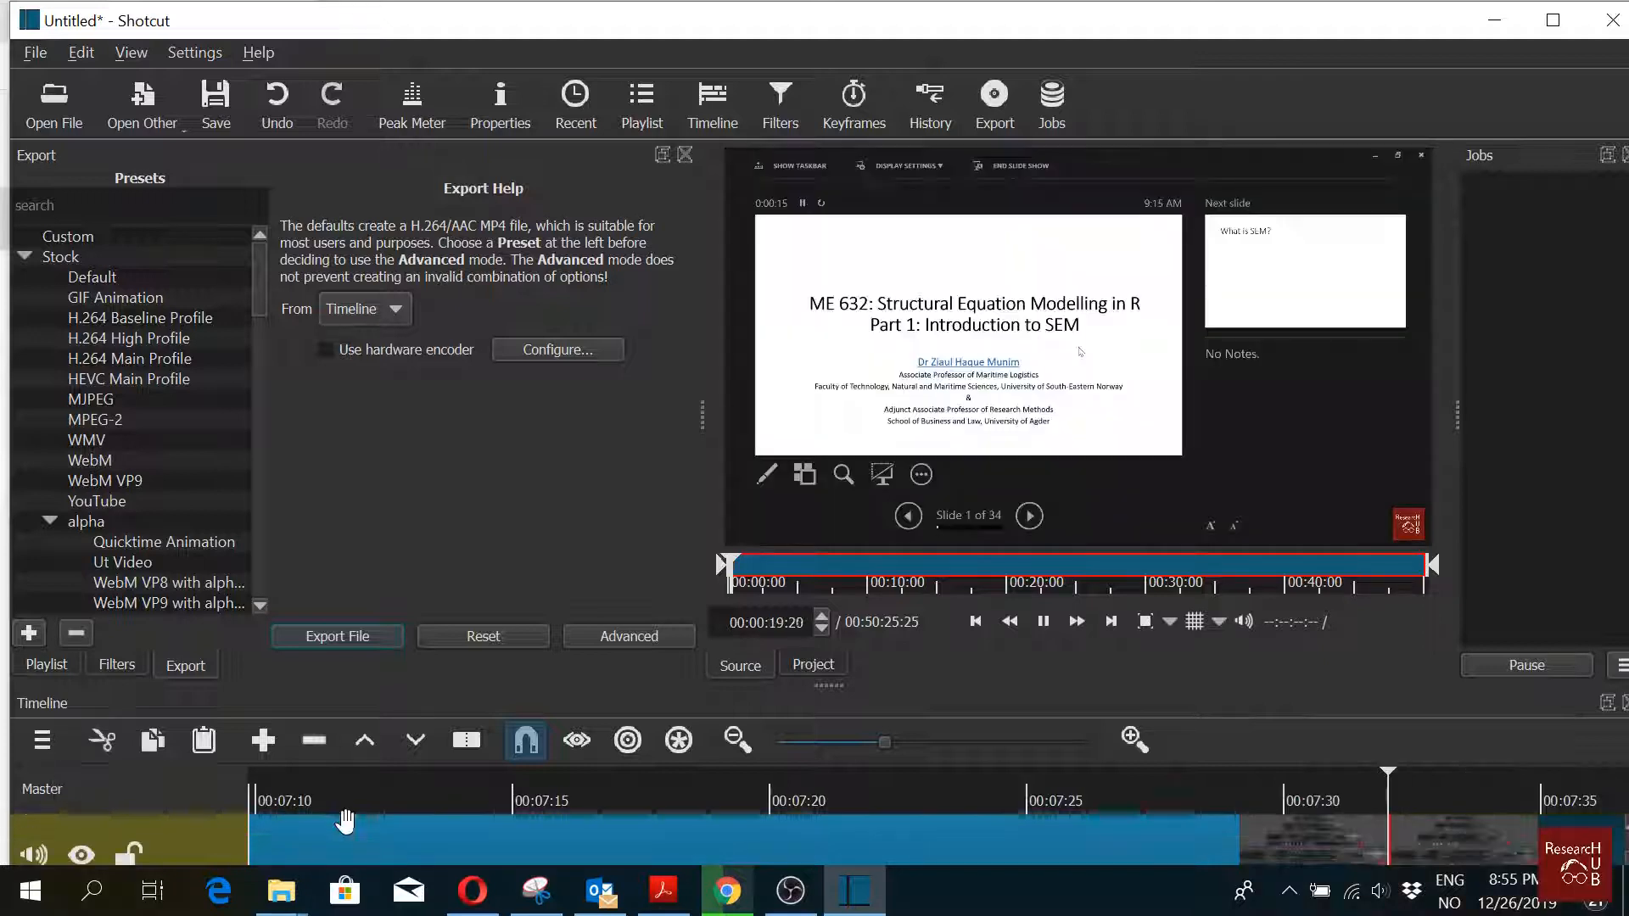
Step: Add an audio track to the timeline
left_click(44, 747)
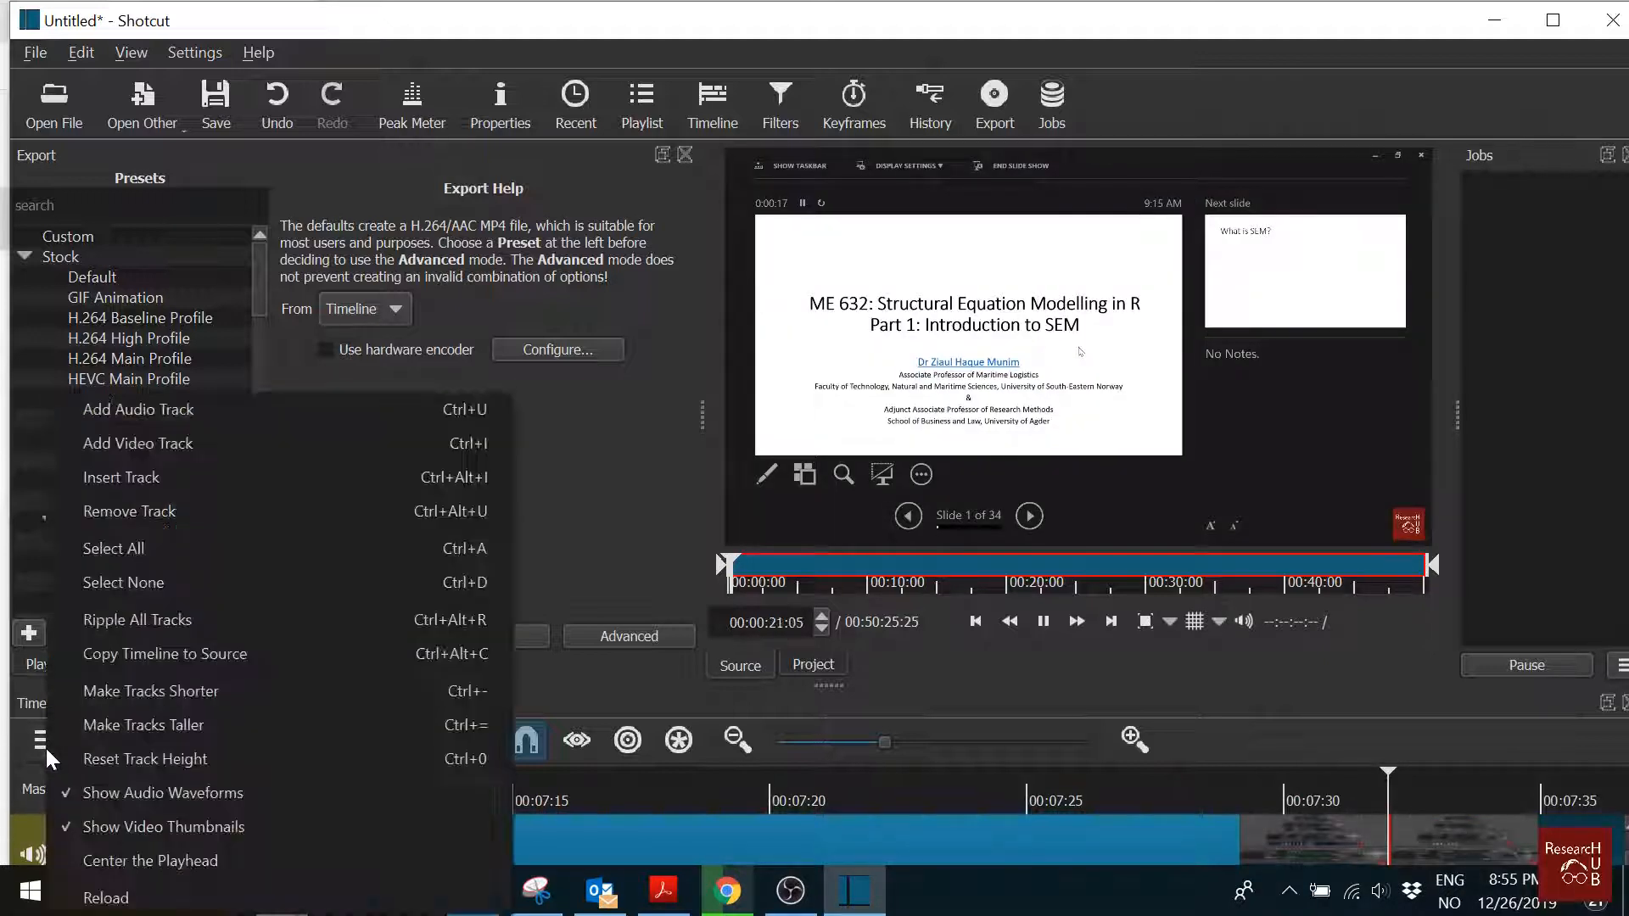
left_click(246, 399)
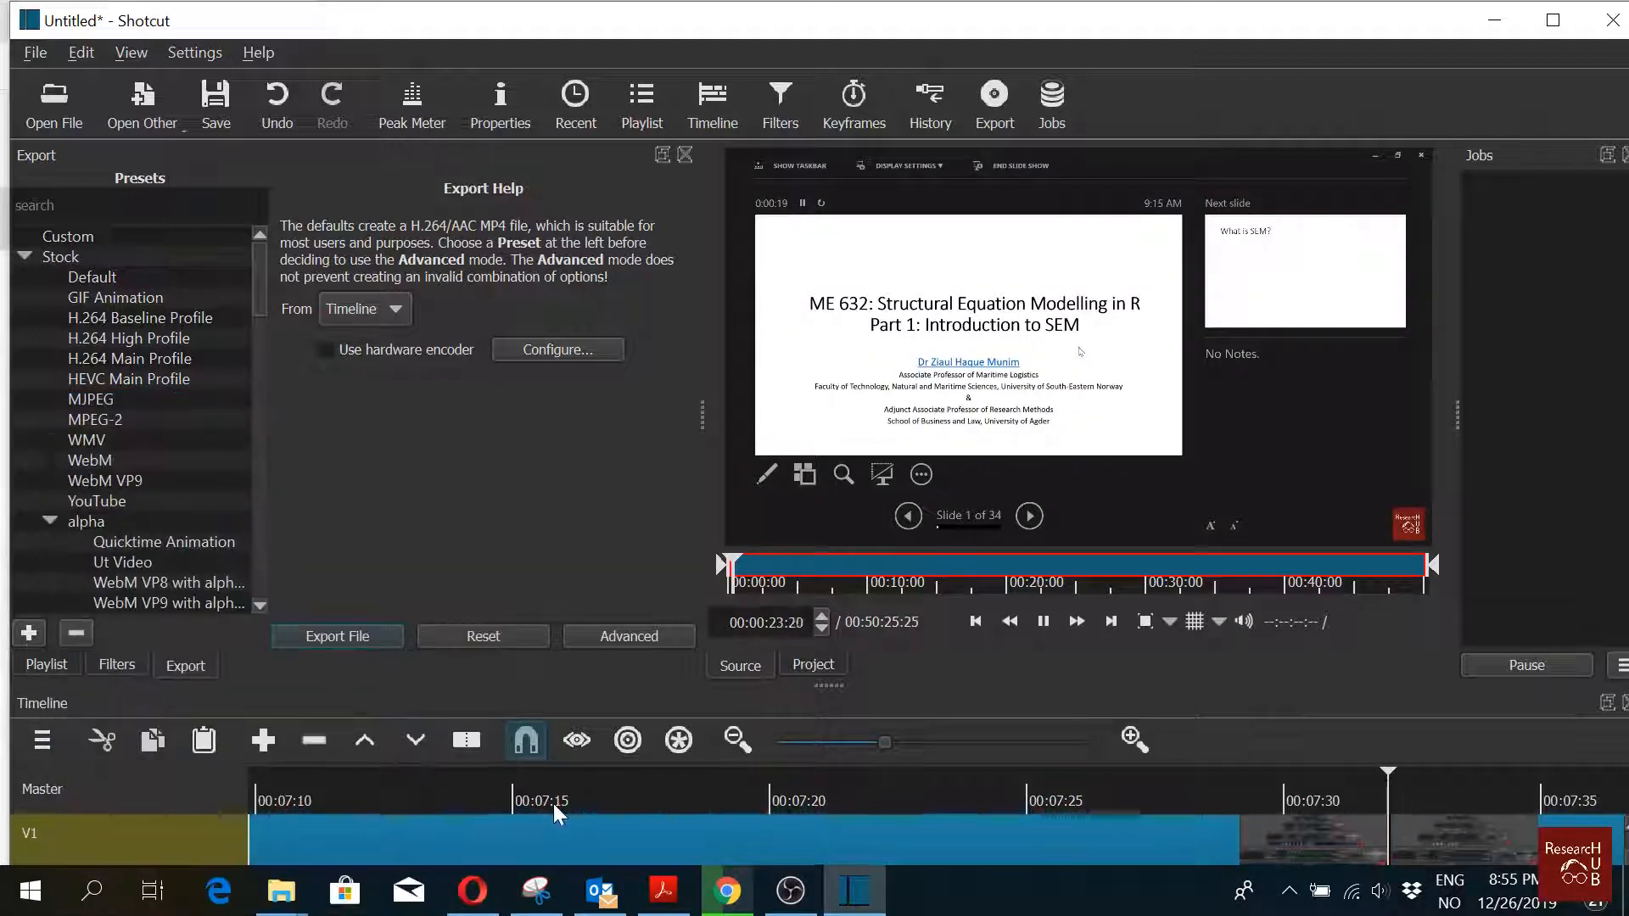
scroll(553, 804, "down", 2)
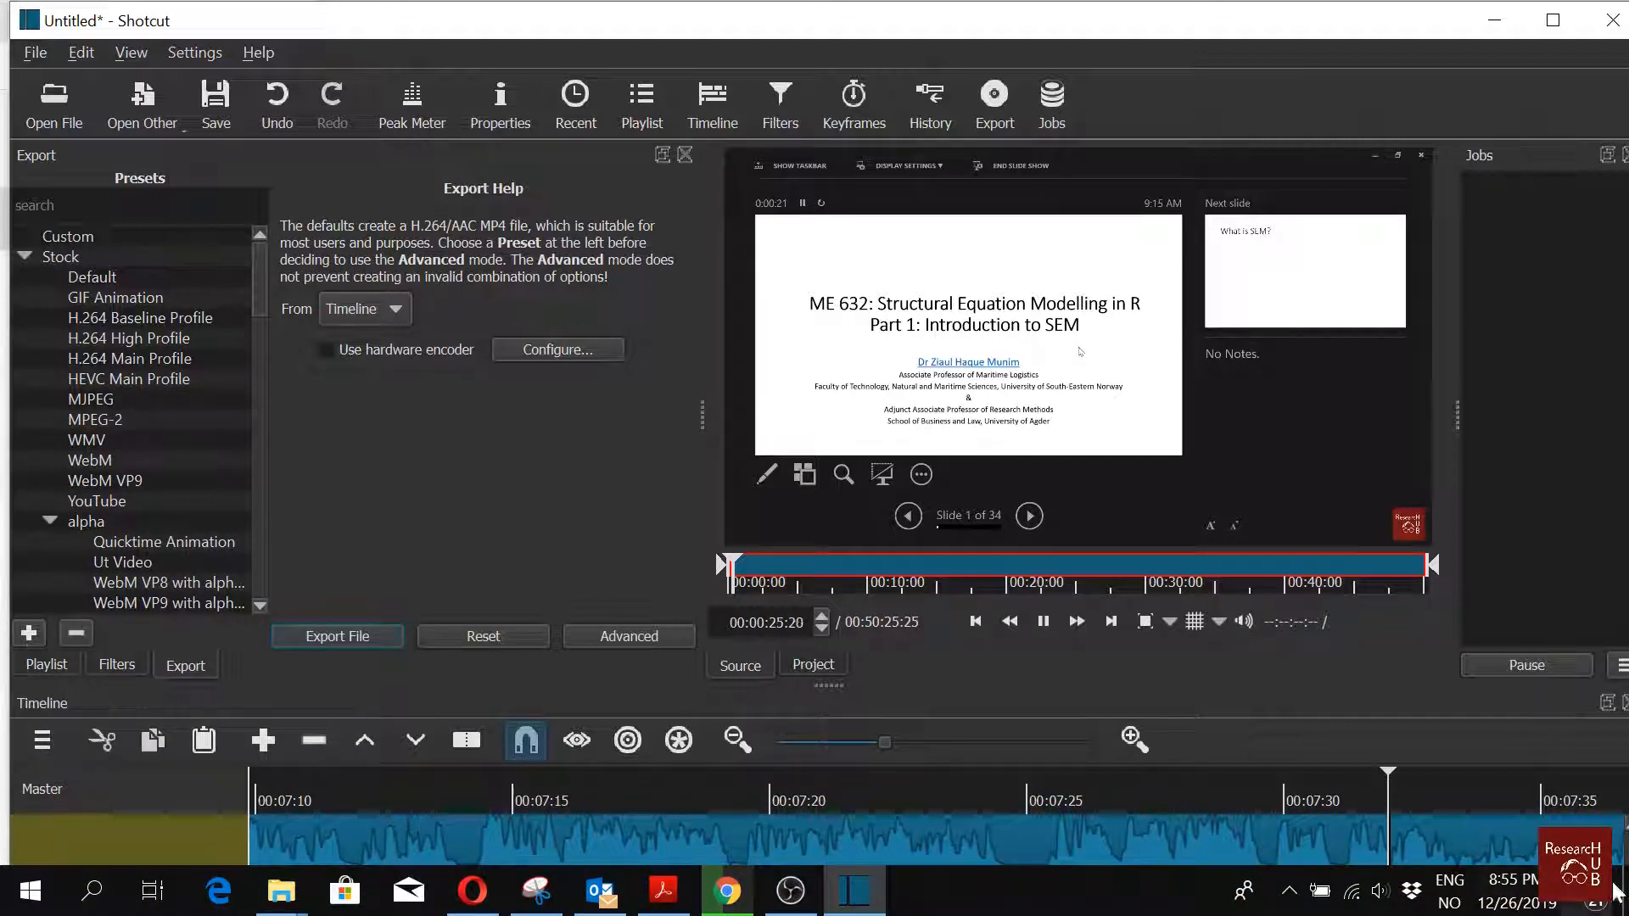
scroll(1625, 861, "up", 2)
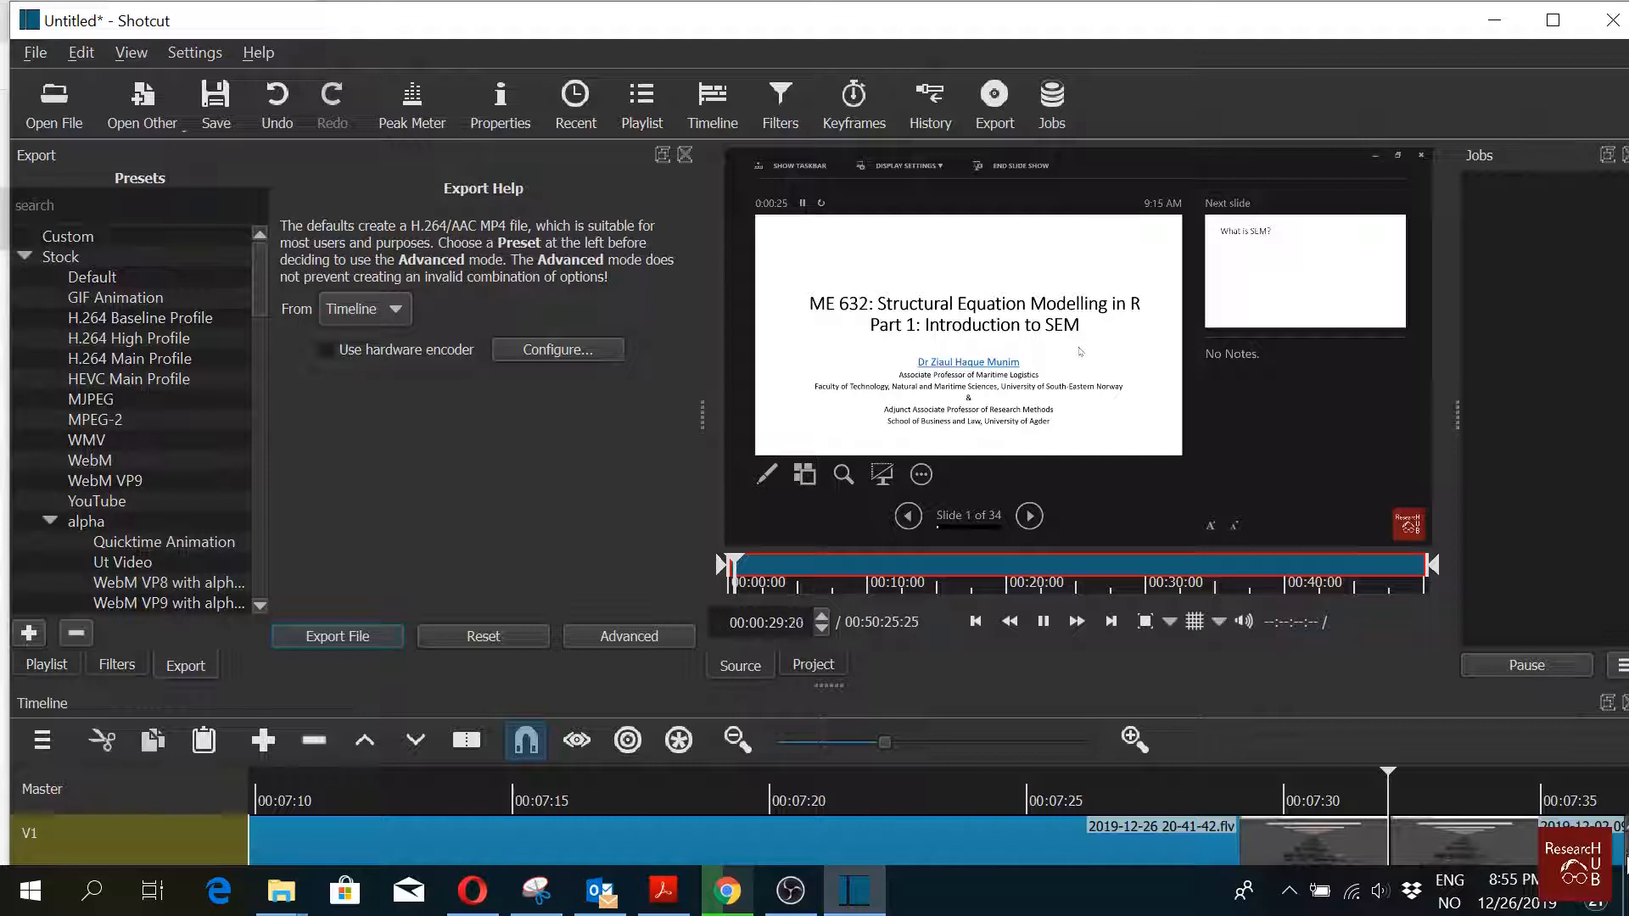
scroll(1625, 861, "down", 2)
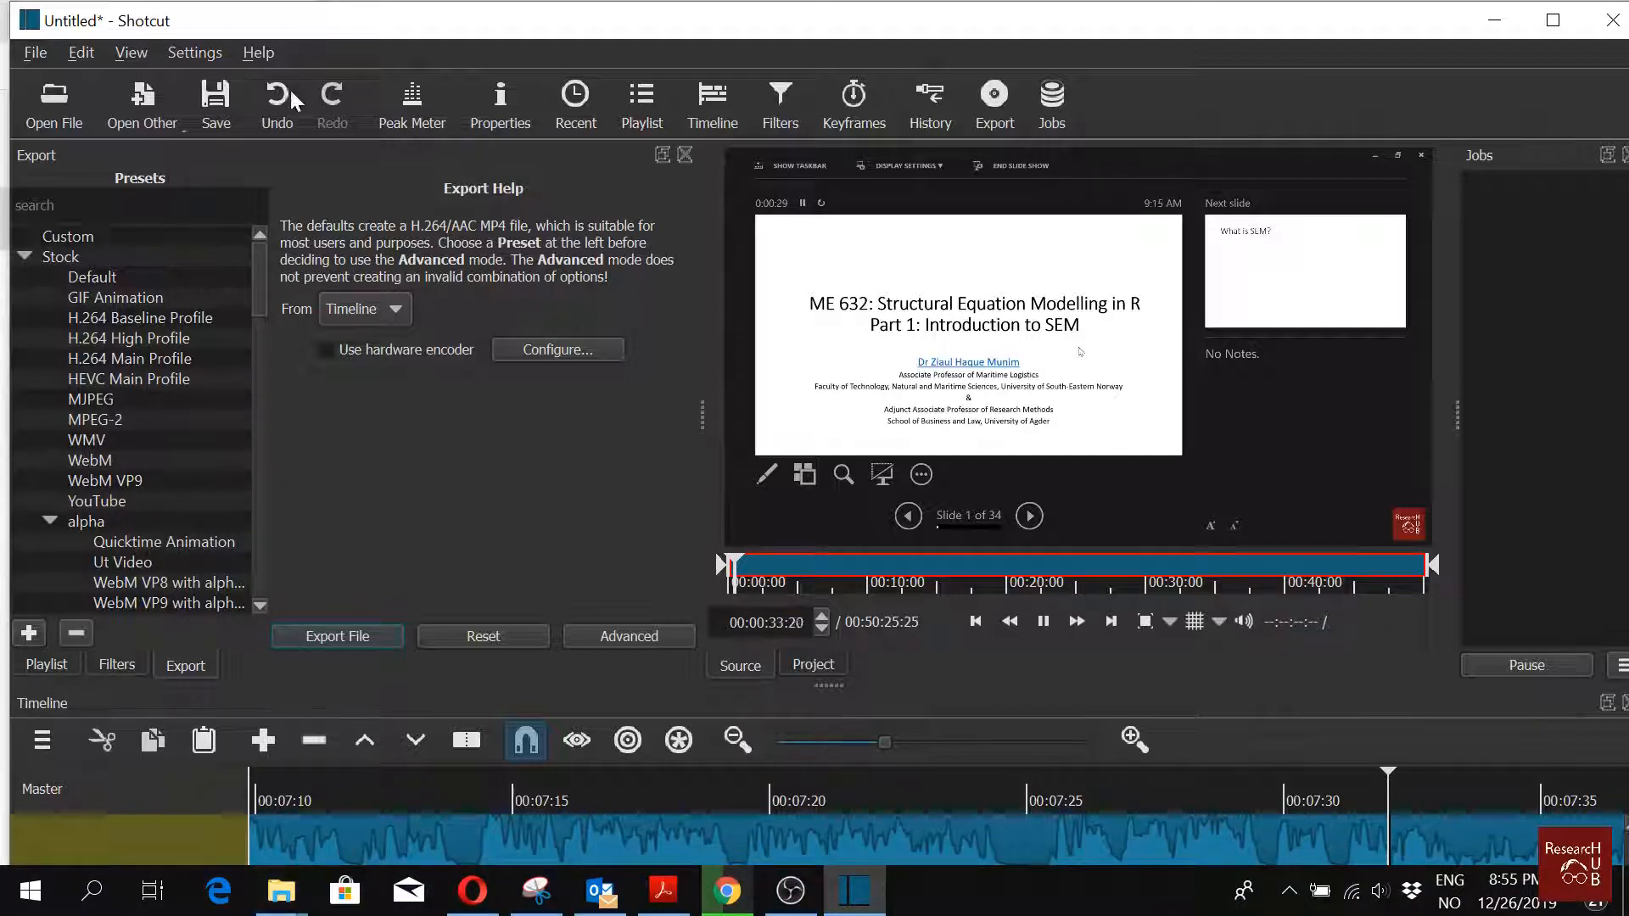
left_click(47, 104)
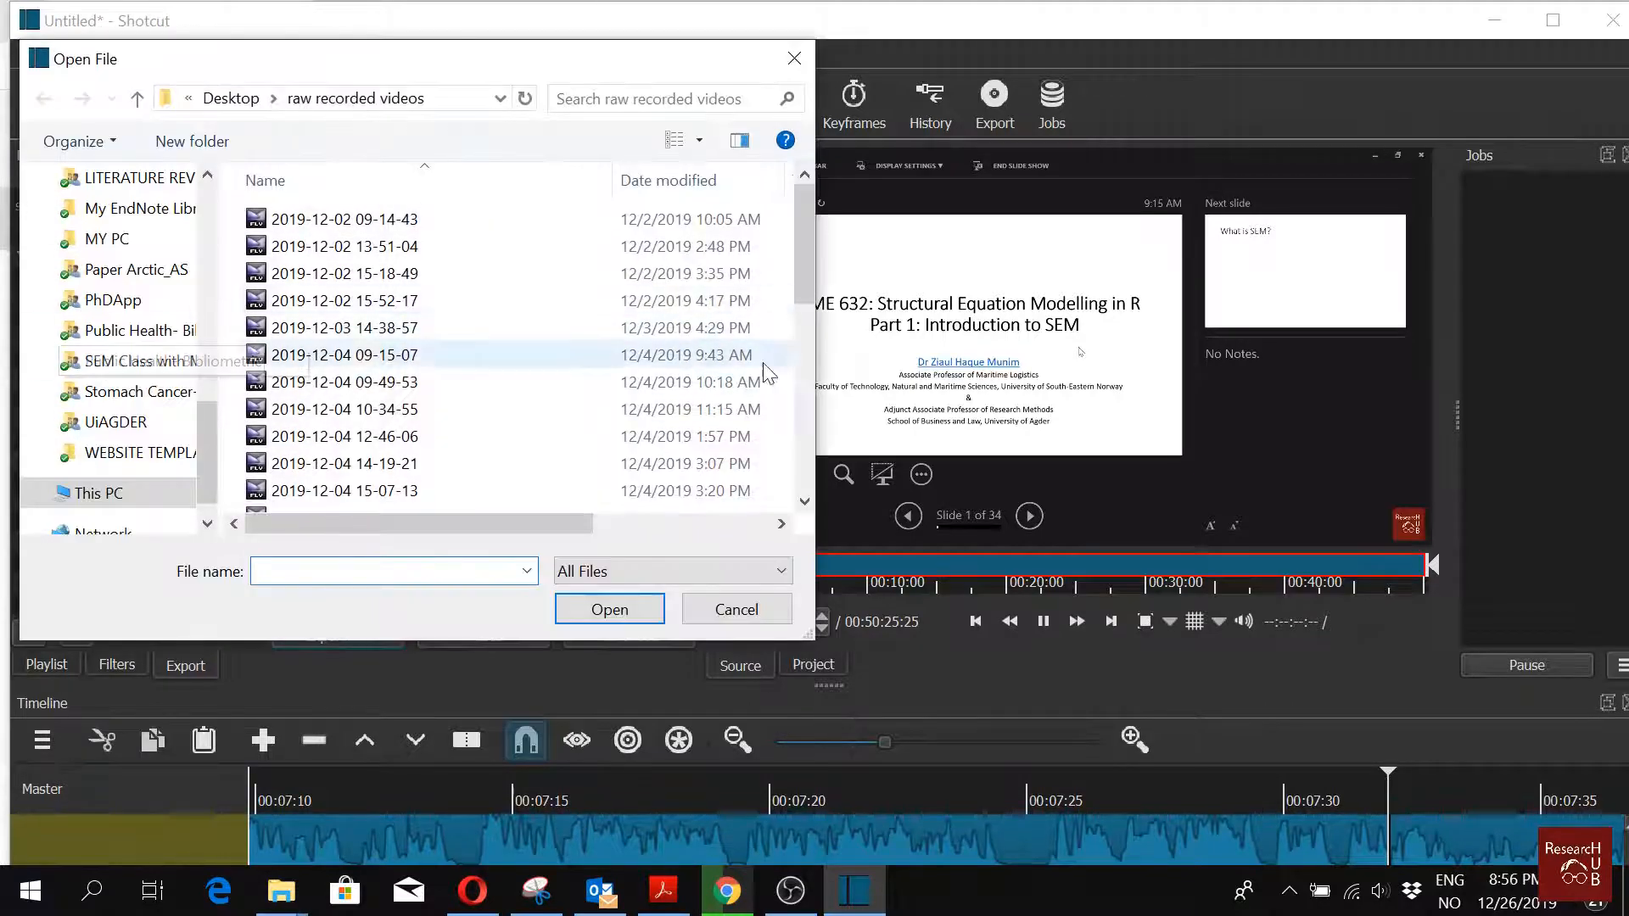
left_click(735, 620)
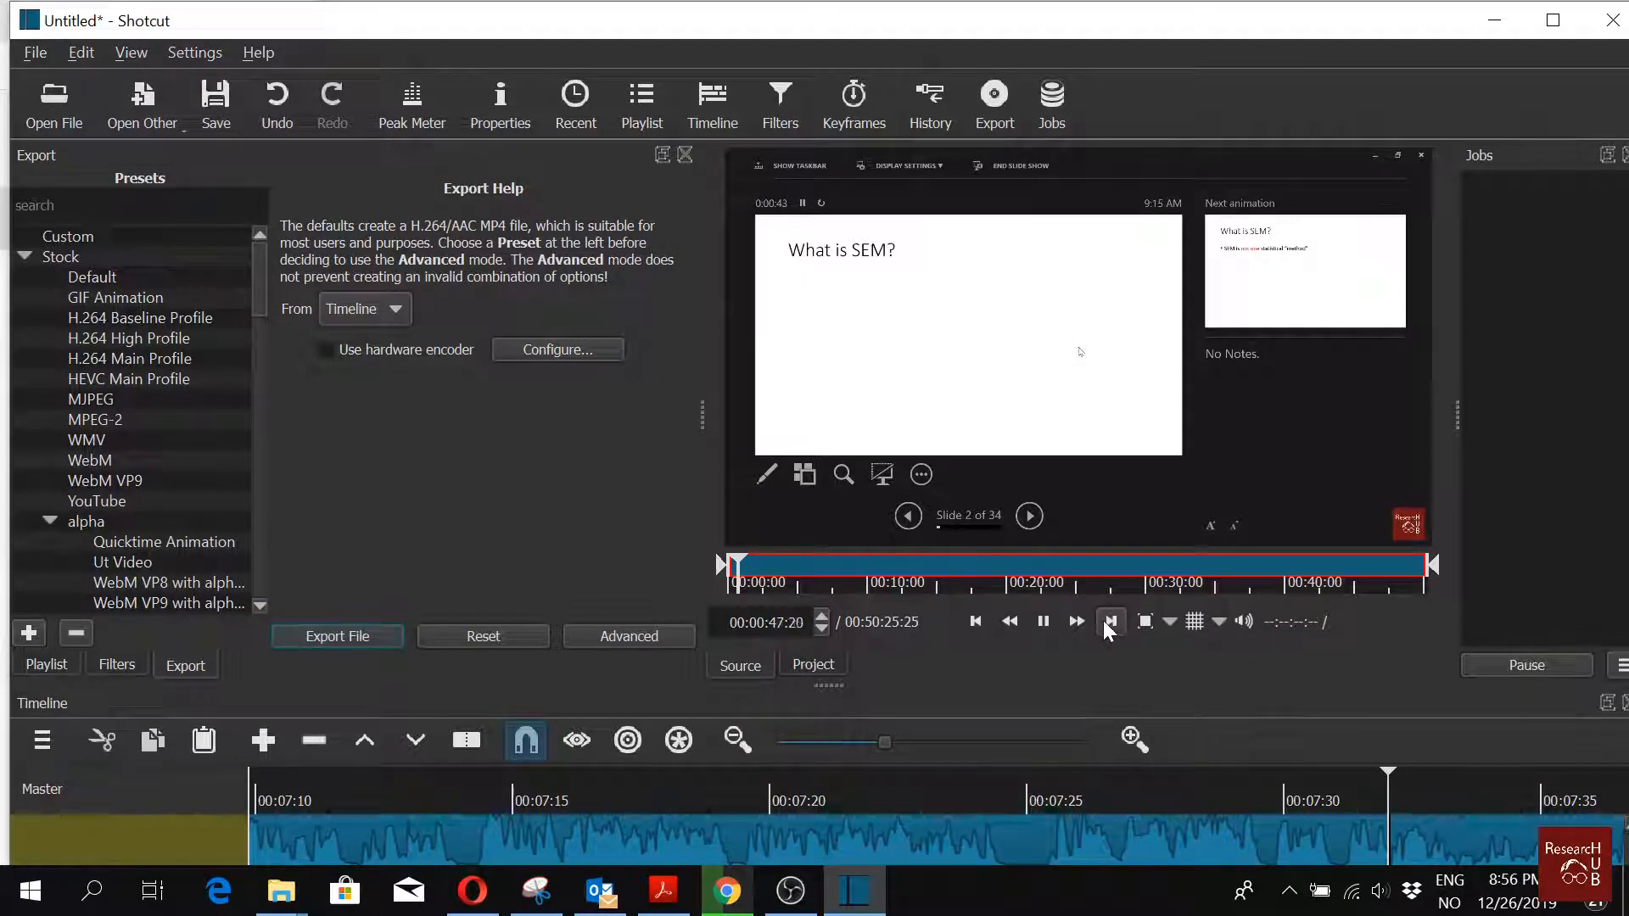
left_click(1043, 626)
Step: Add a Gain/Volume filter to the timeline clip and set its level to -25.0 dB
left_click(812, 665)
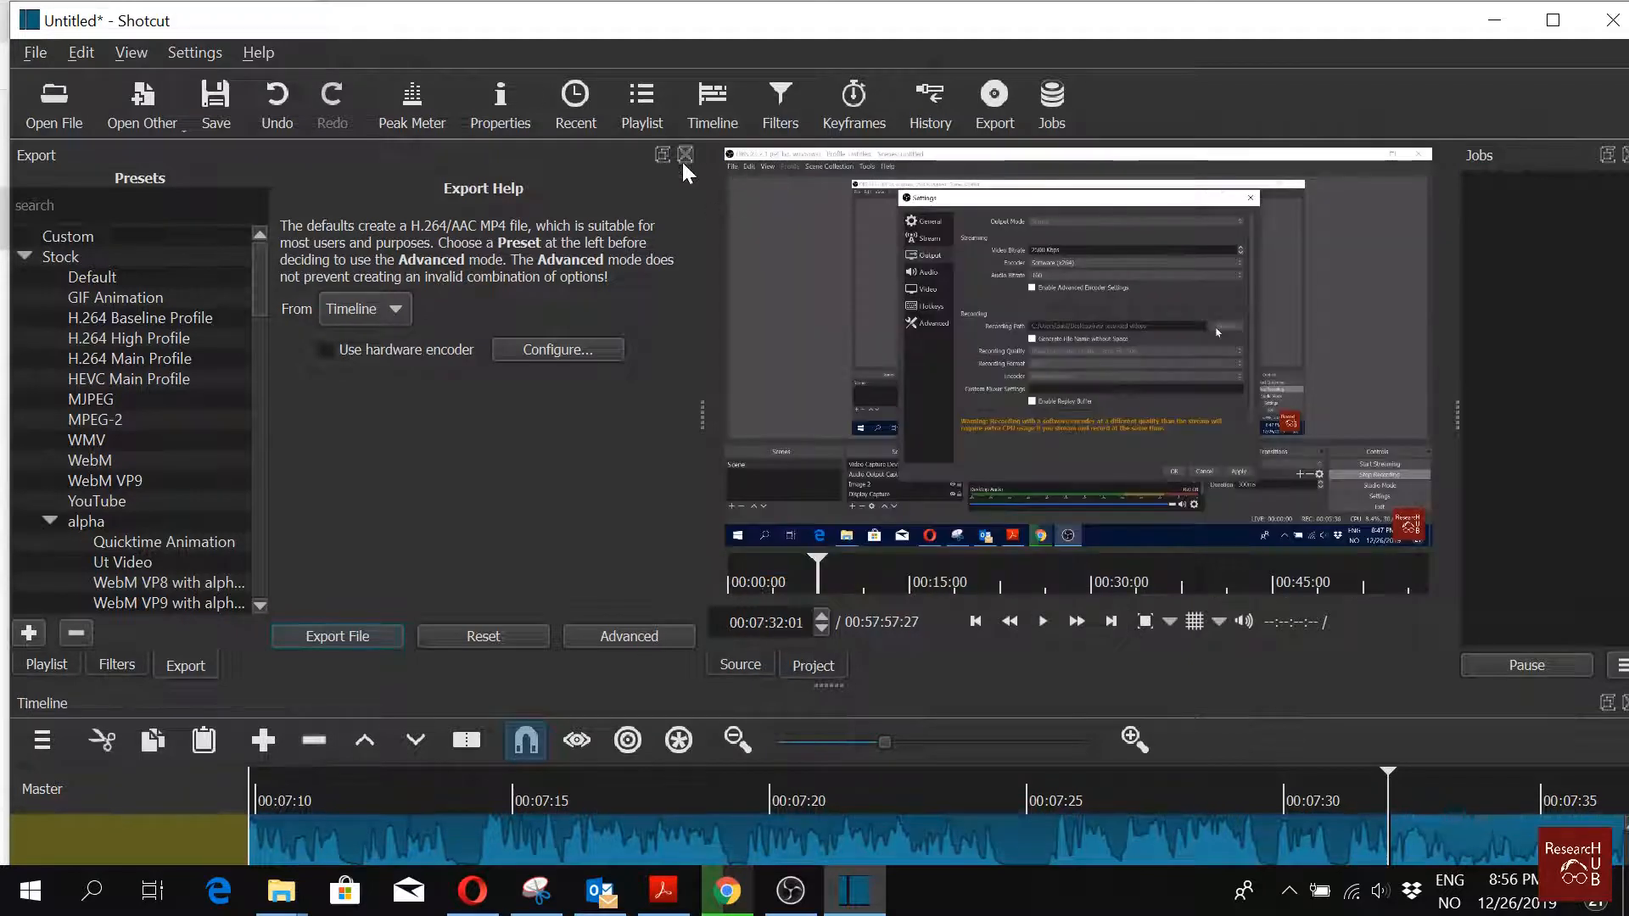
left_click(684, 159)
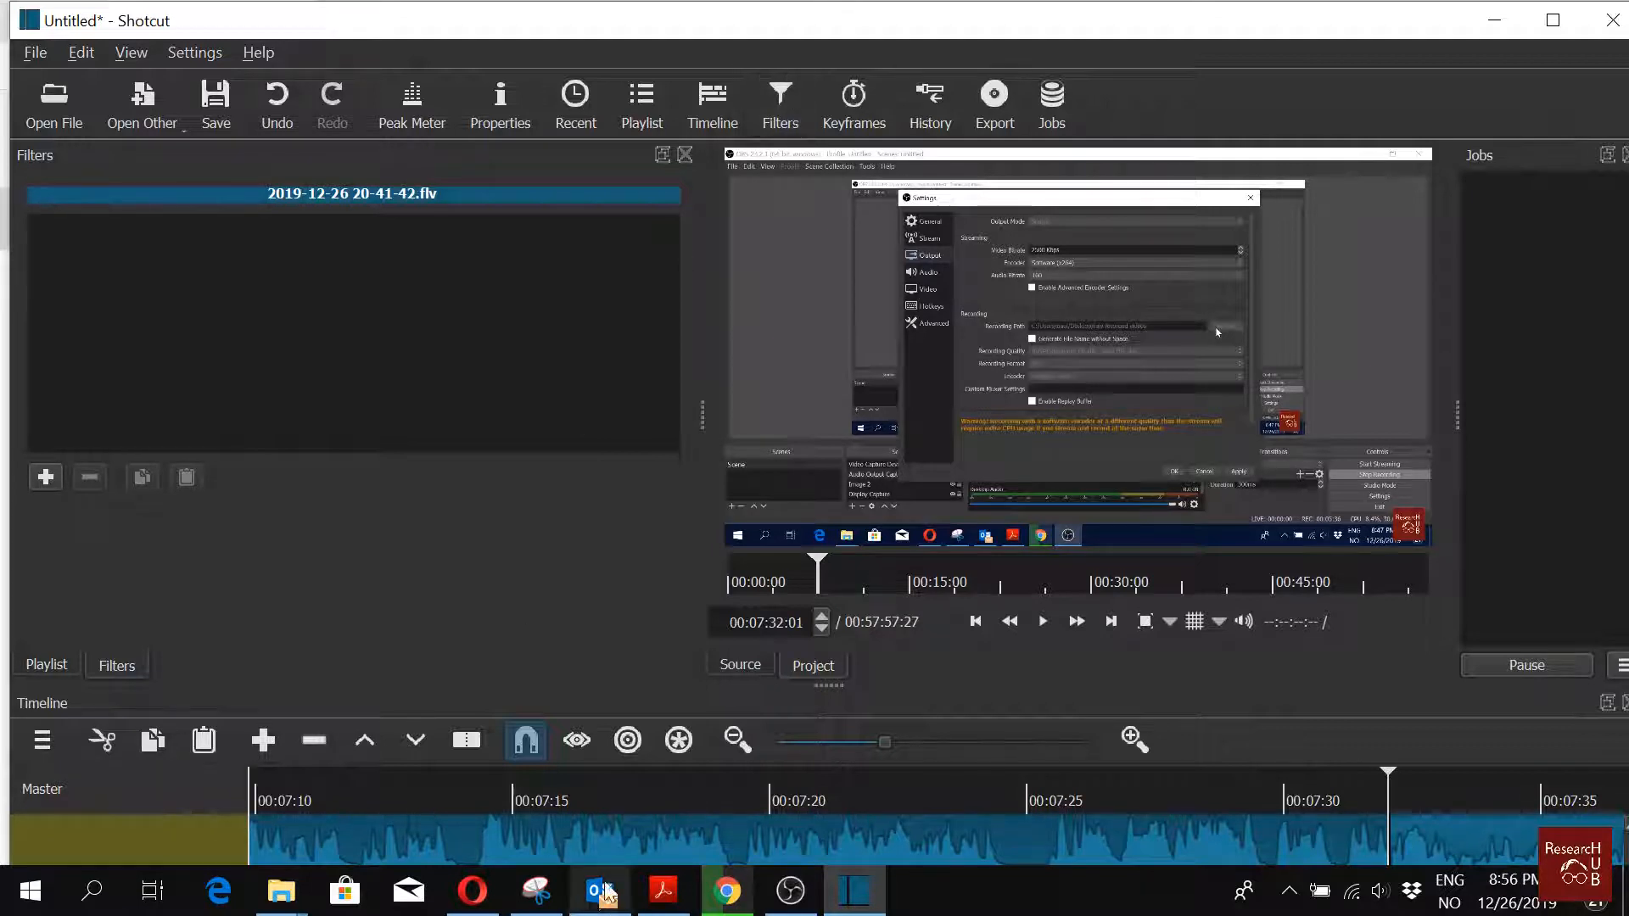
left_click(53, 478)
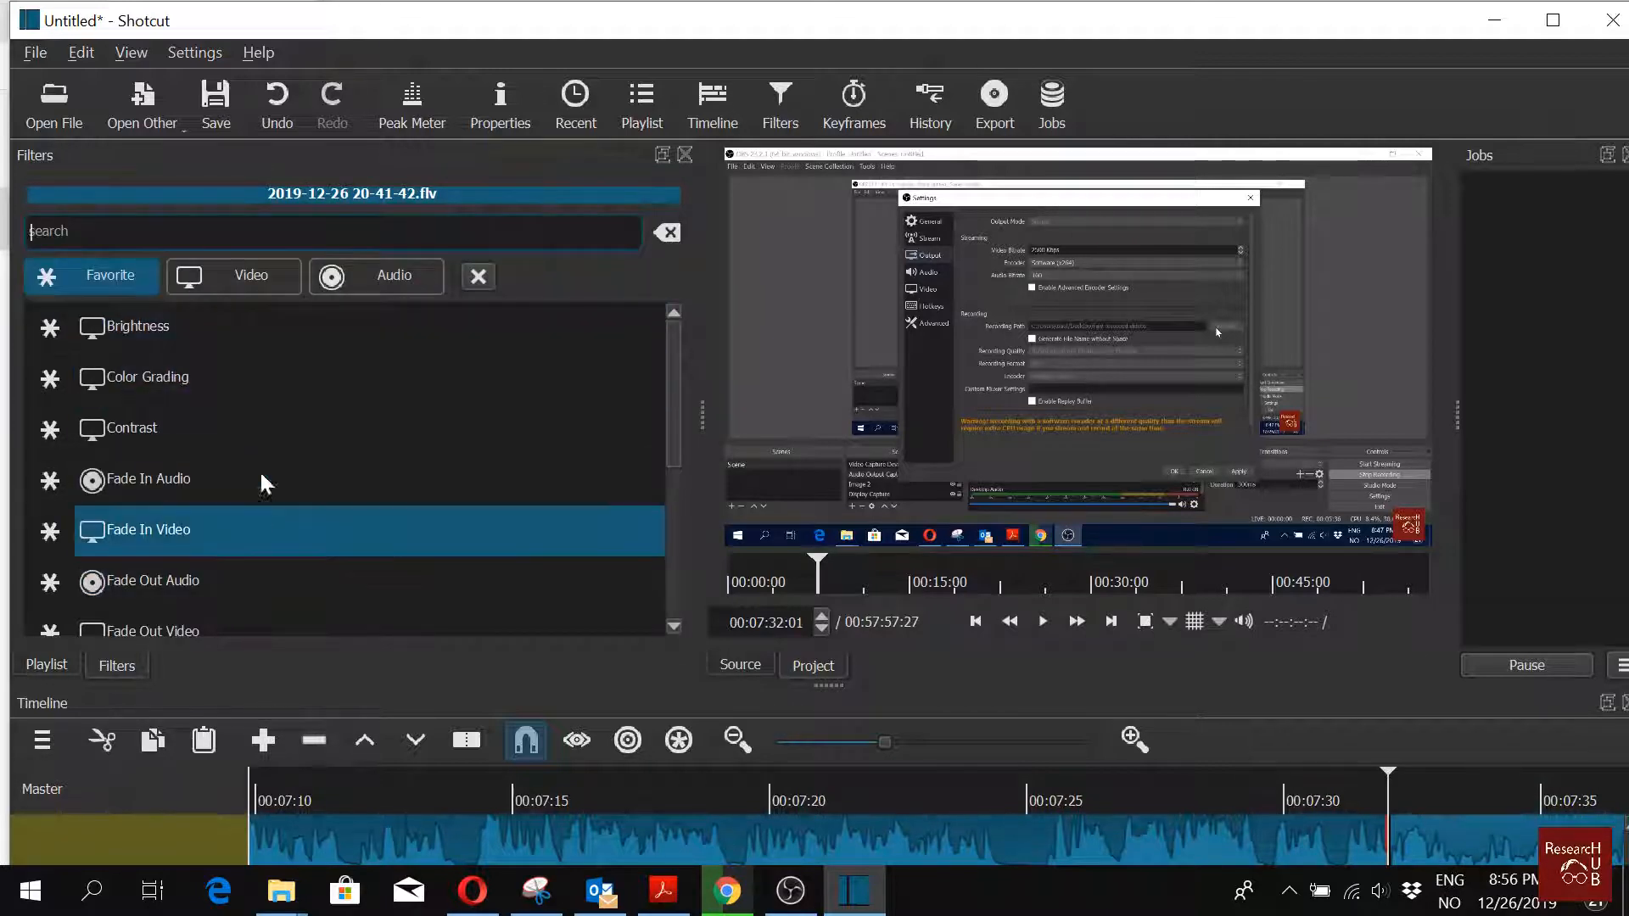
scroll(343, 370, "down", 2)
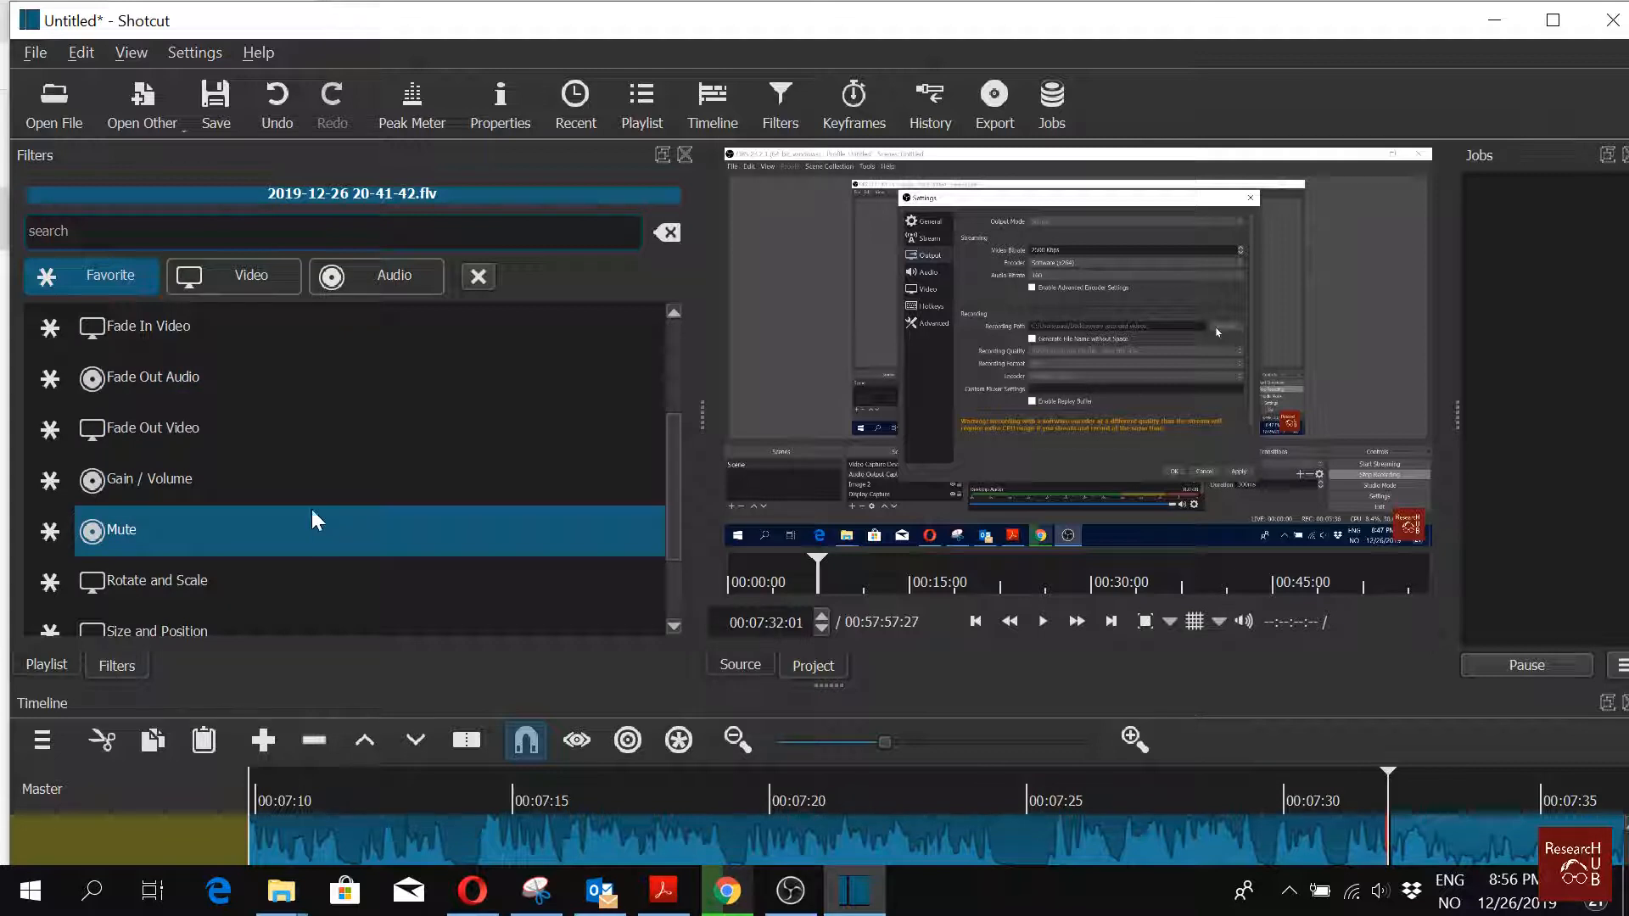
left_click(293, 473)
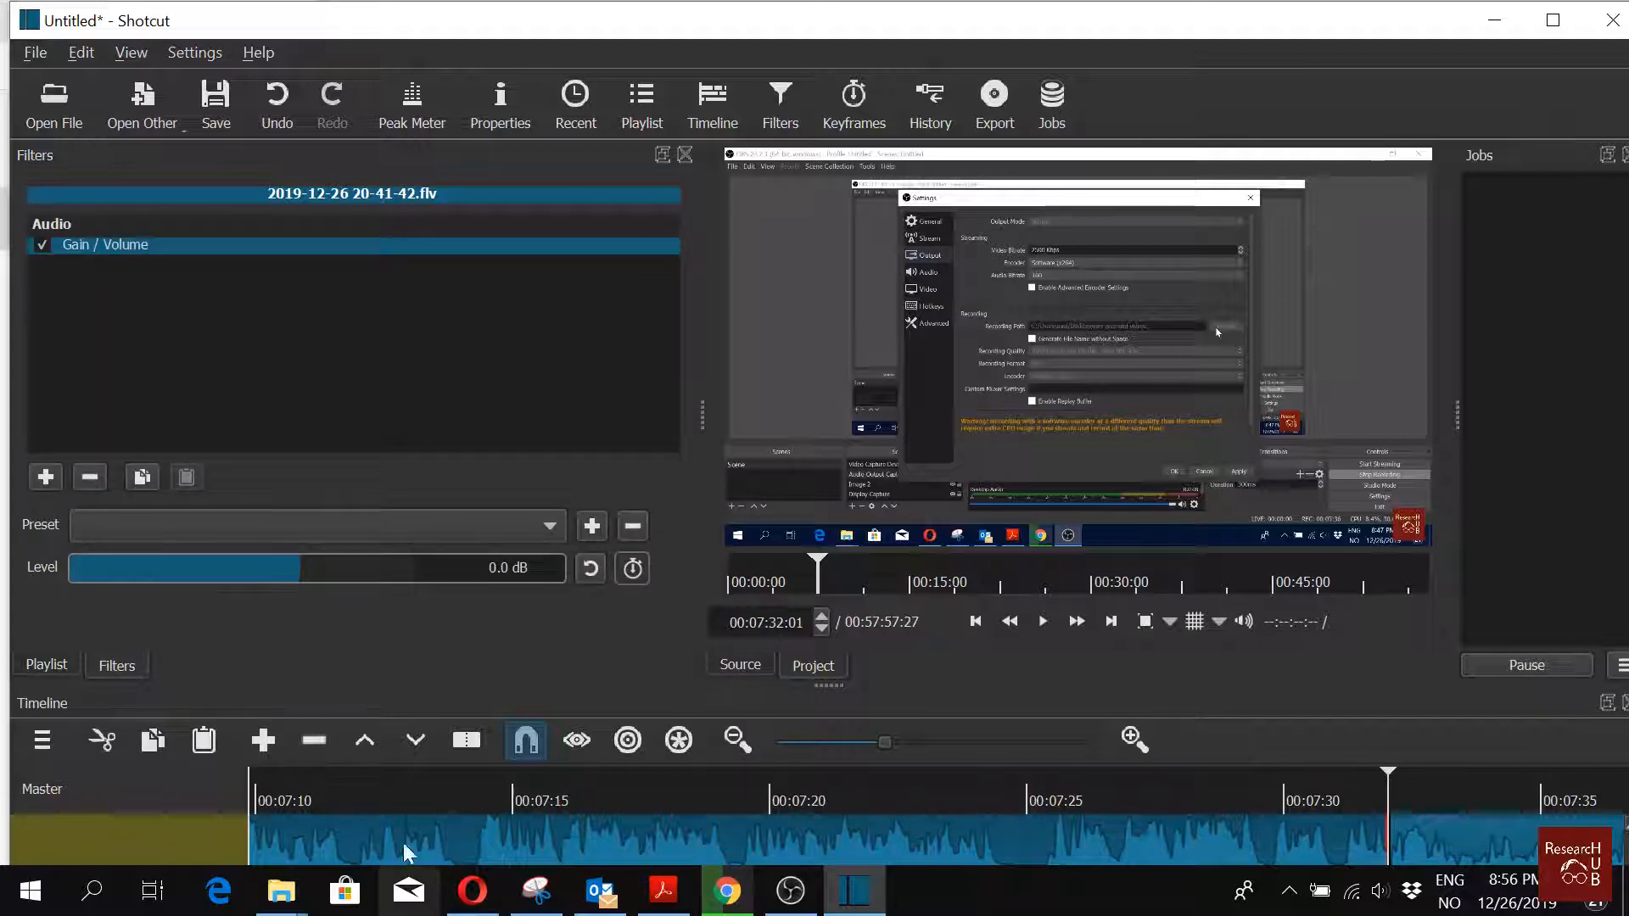
left_click_drag(191, 574, 185, 567)
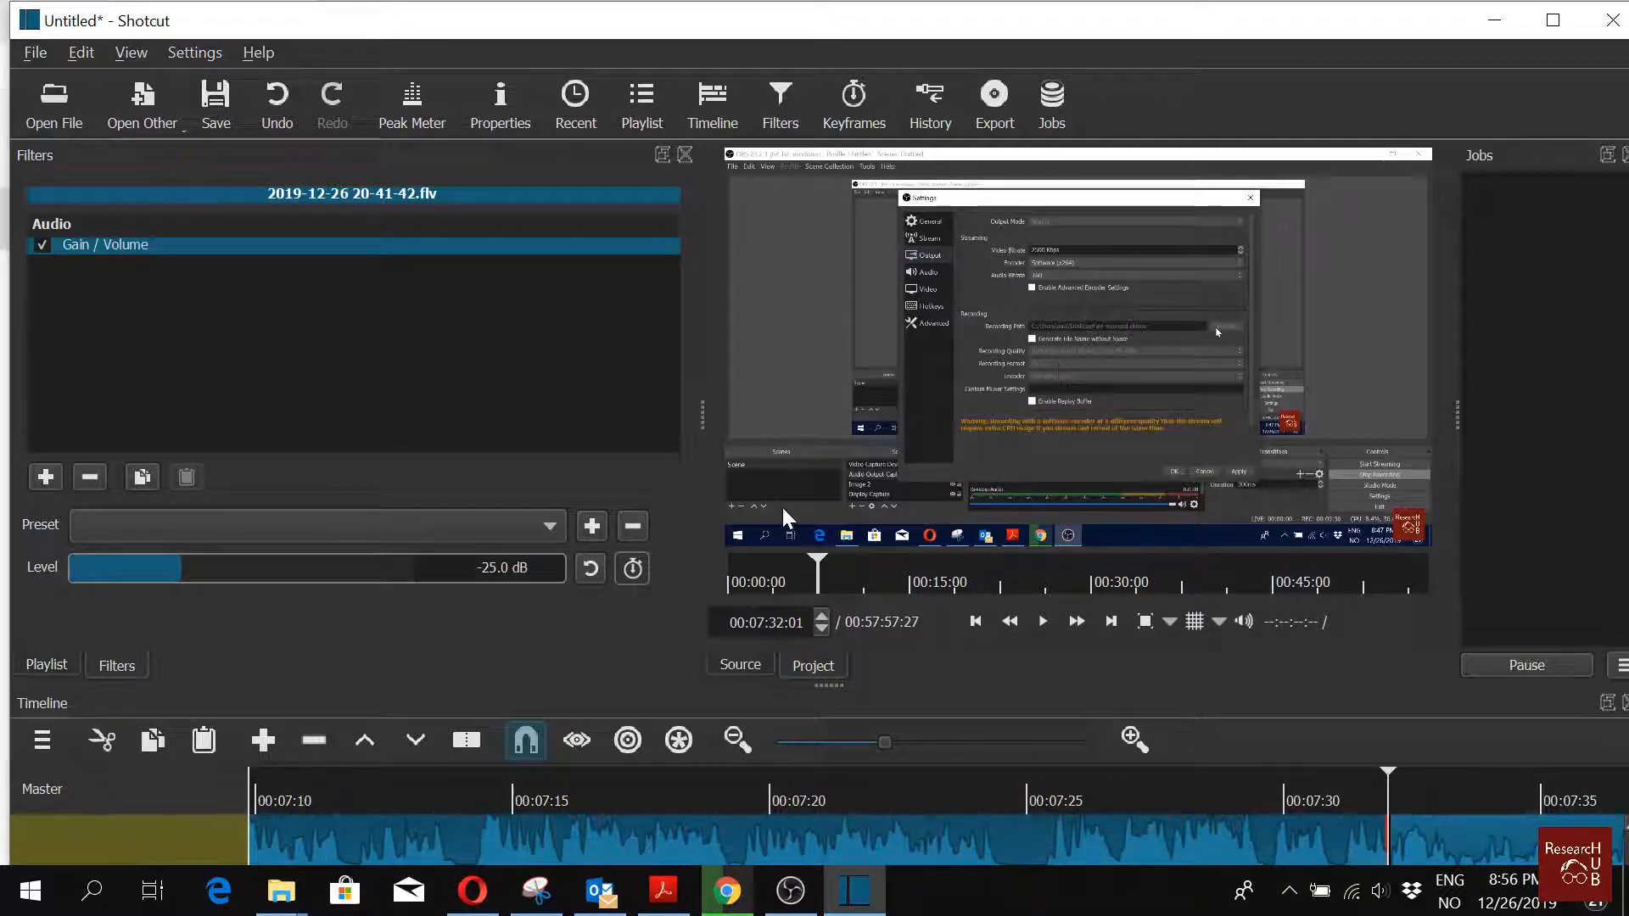
Step: Add a Text: Simple filter to the clip and replace its text with sdfsdfsdfs
left_click(44, 478)
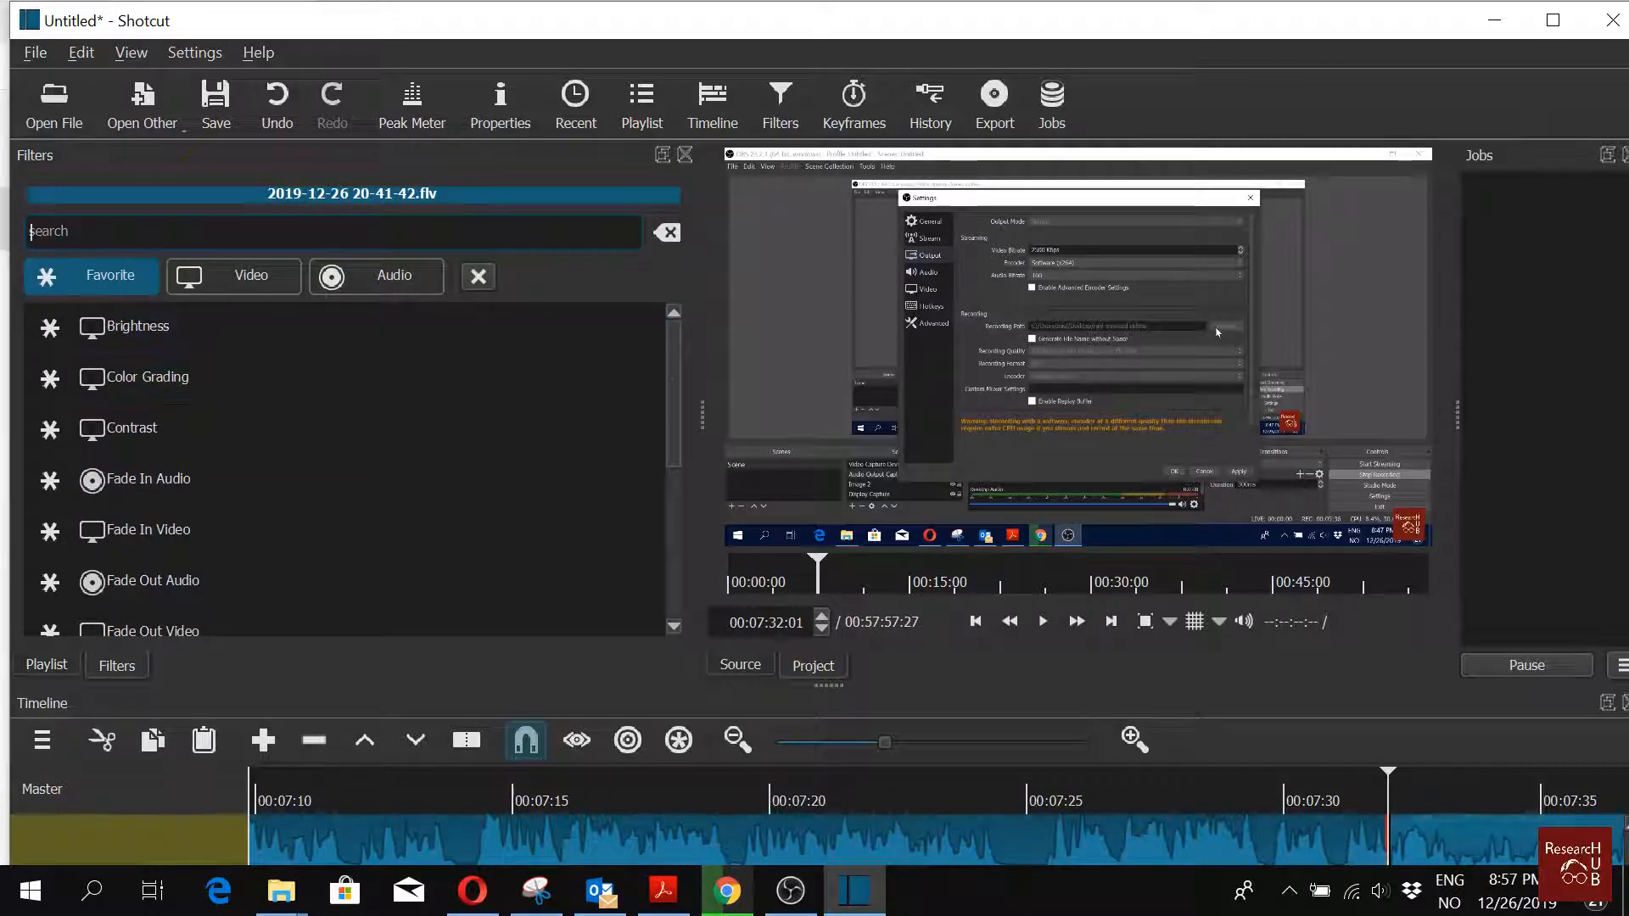
type("text")
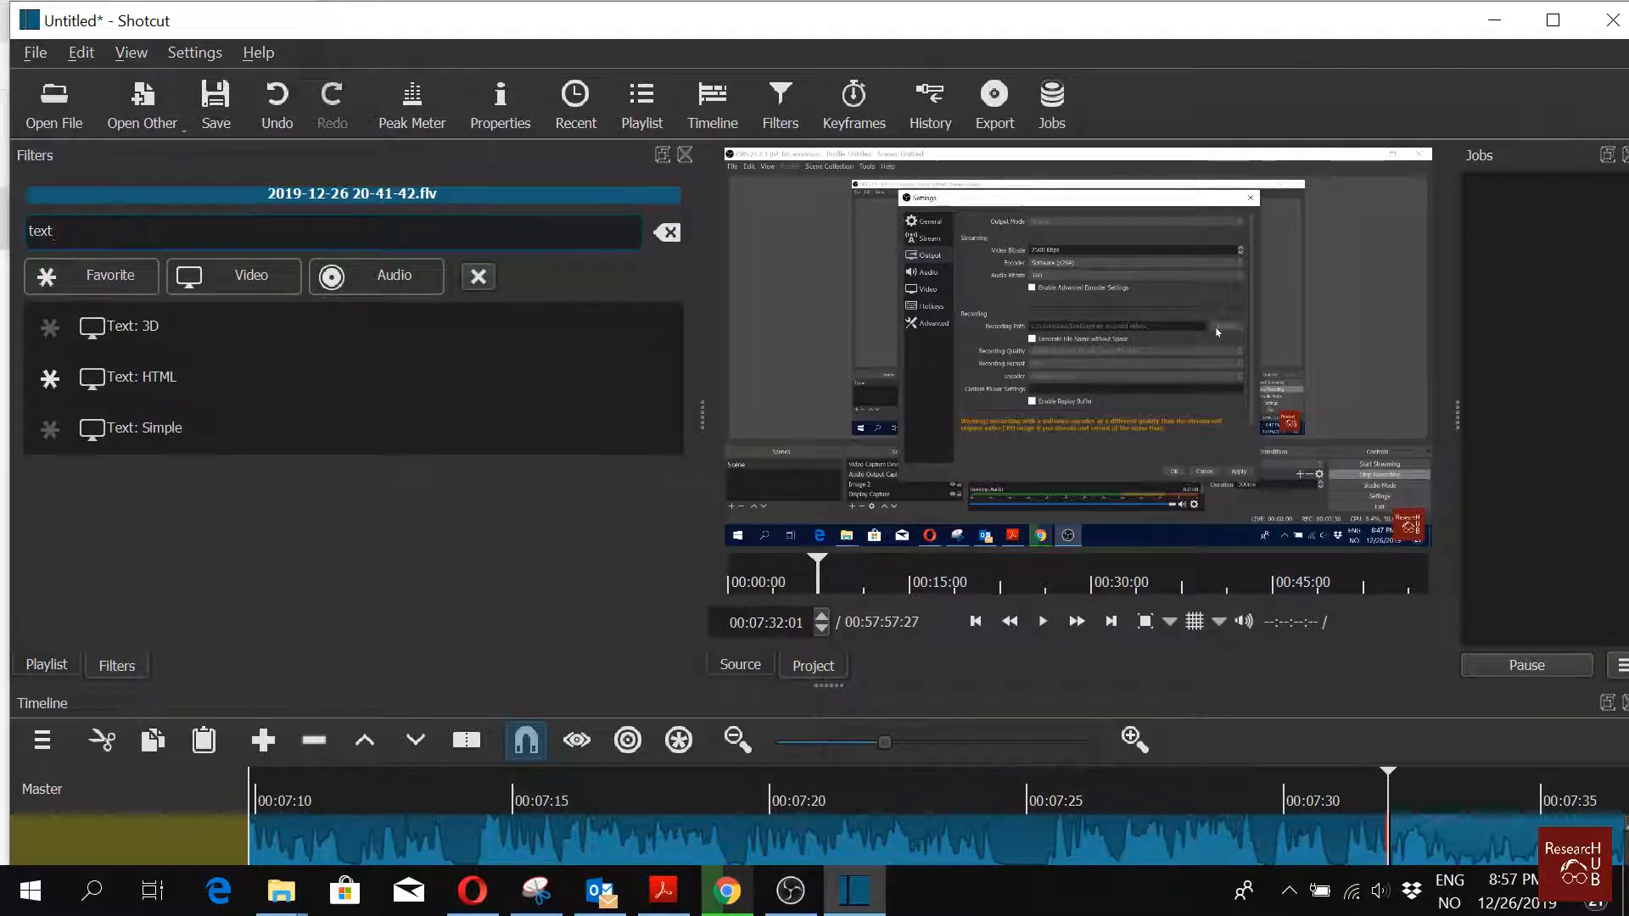
left_click(216, 433)
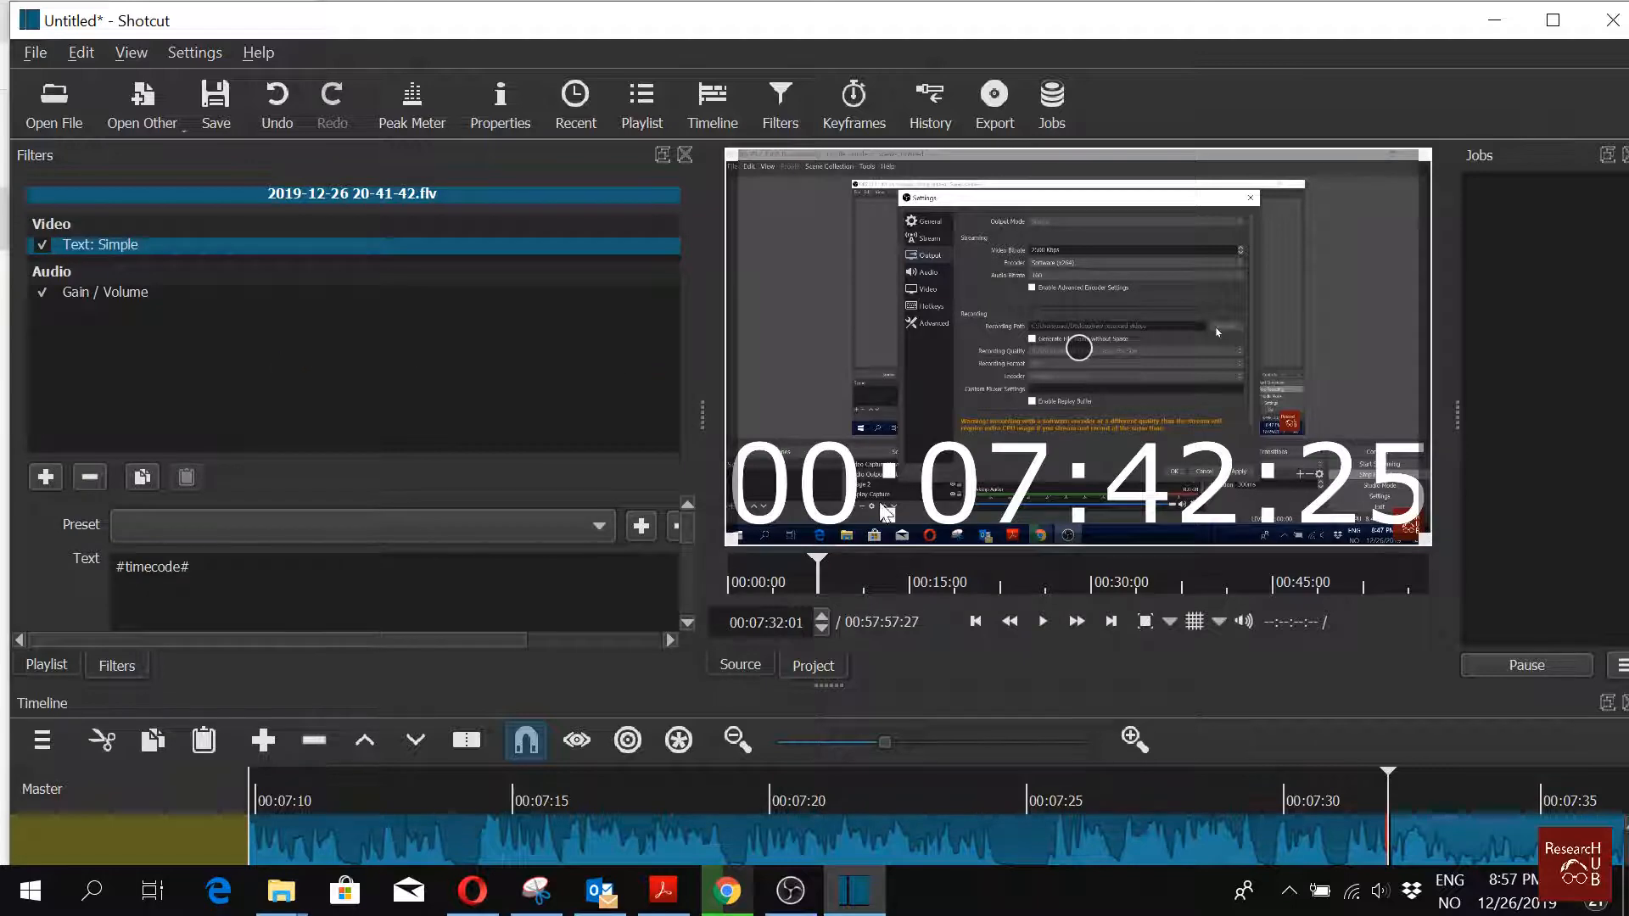
key("ctrl+a")
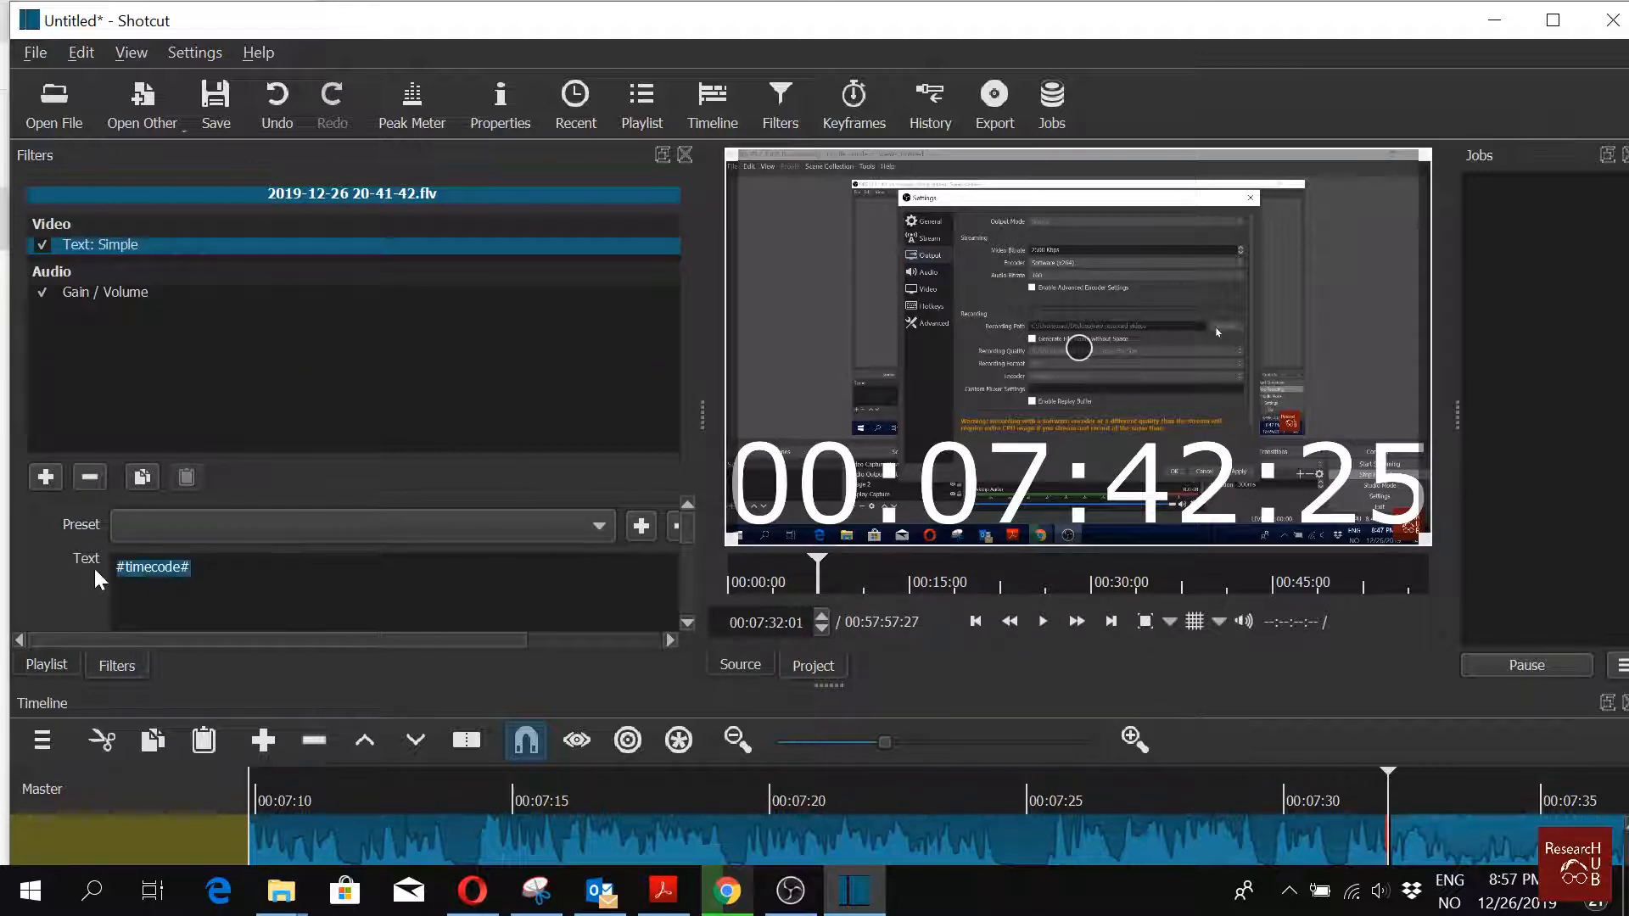
type("sdfsdfsdfs")
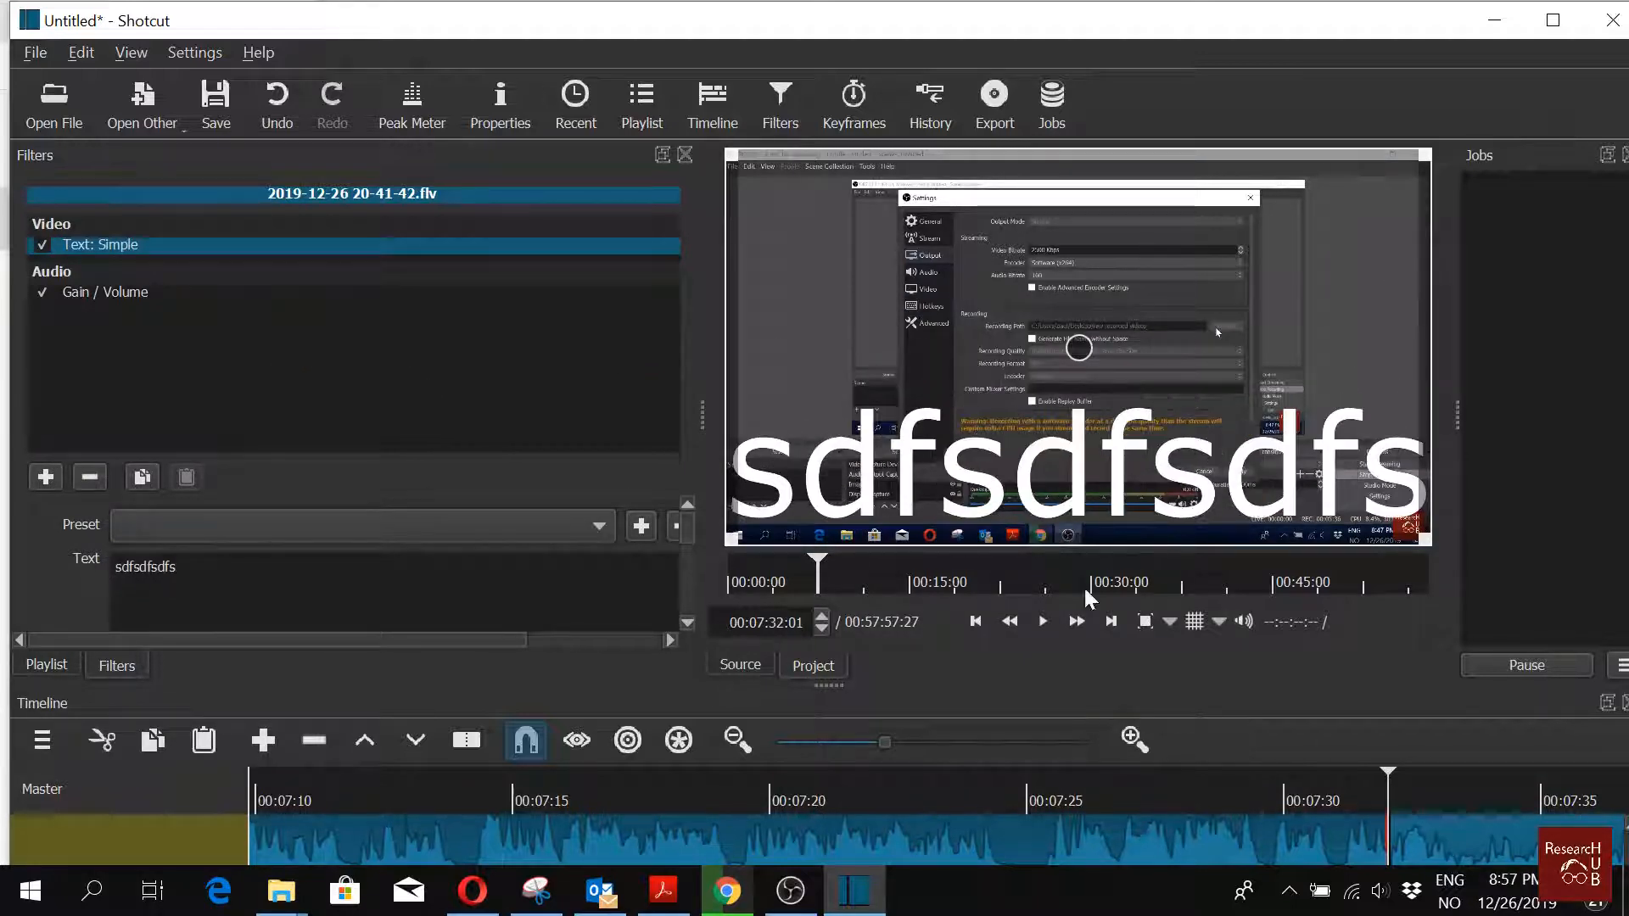
Step: Move the text overlay slightly upward in the preview
left_click_drag(1076, 348, 1076, 308)
scroll(395, 562, "down", 2)
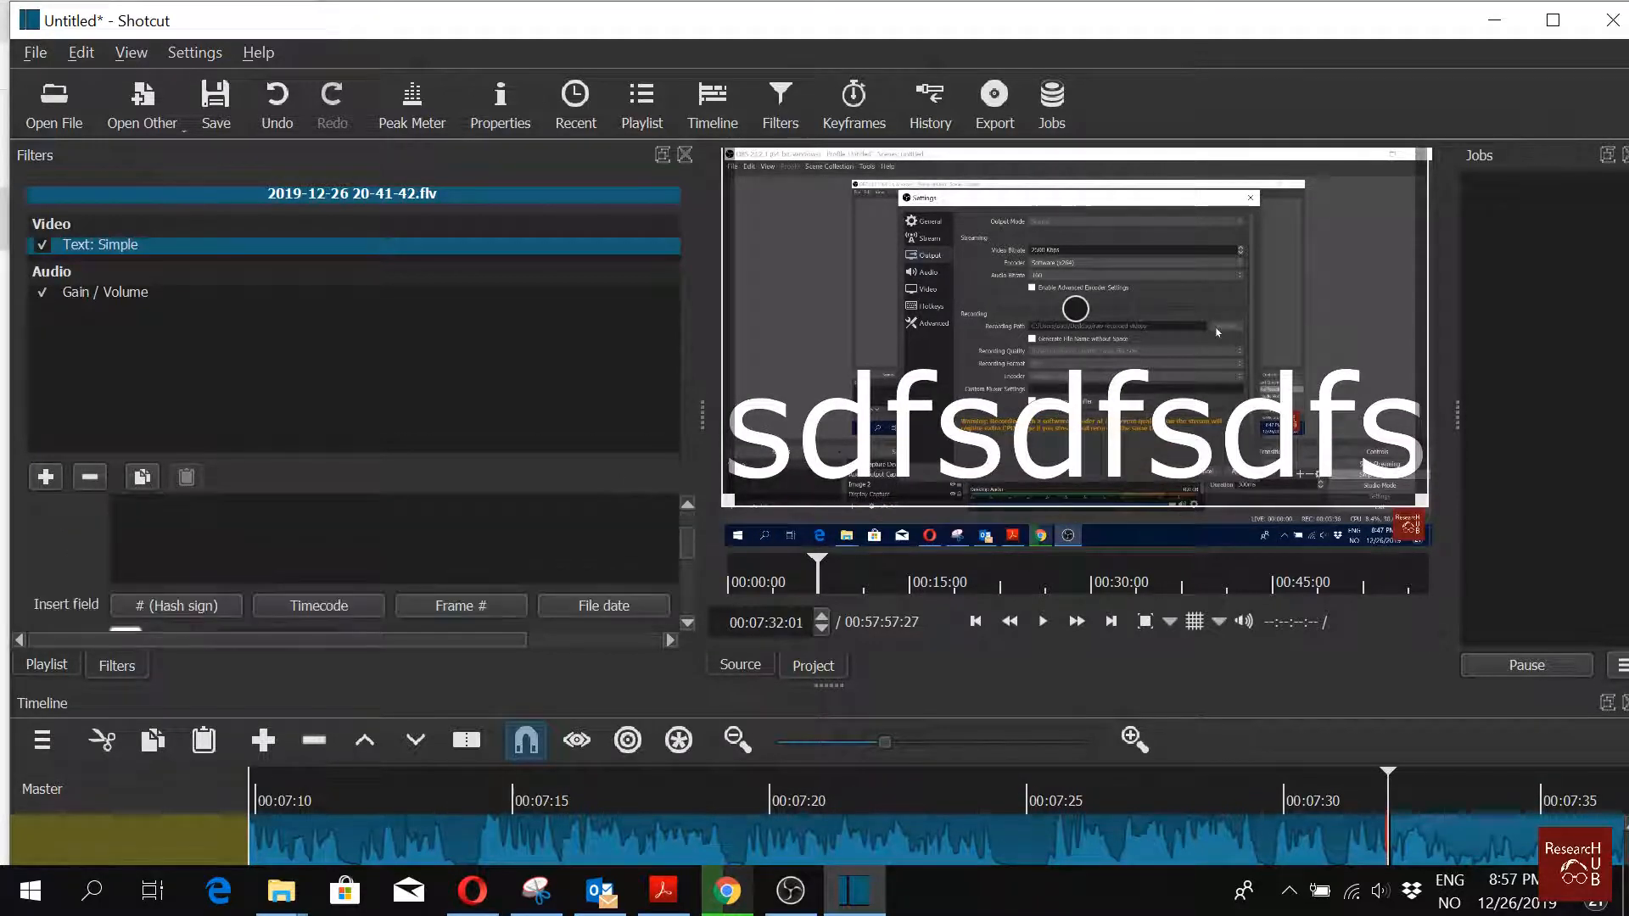
left_click_drag(692, 553, 701, 522)
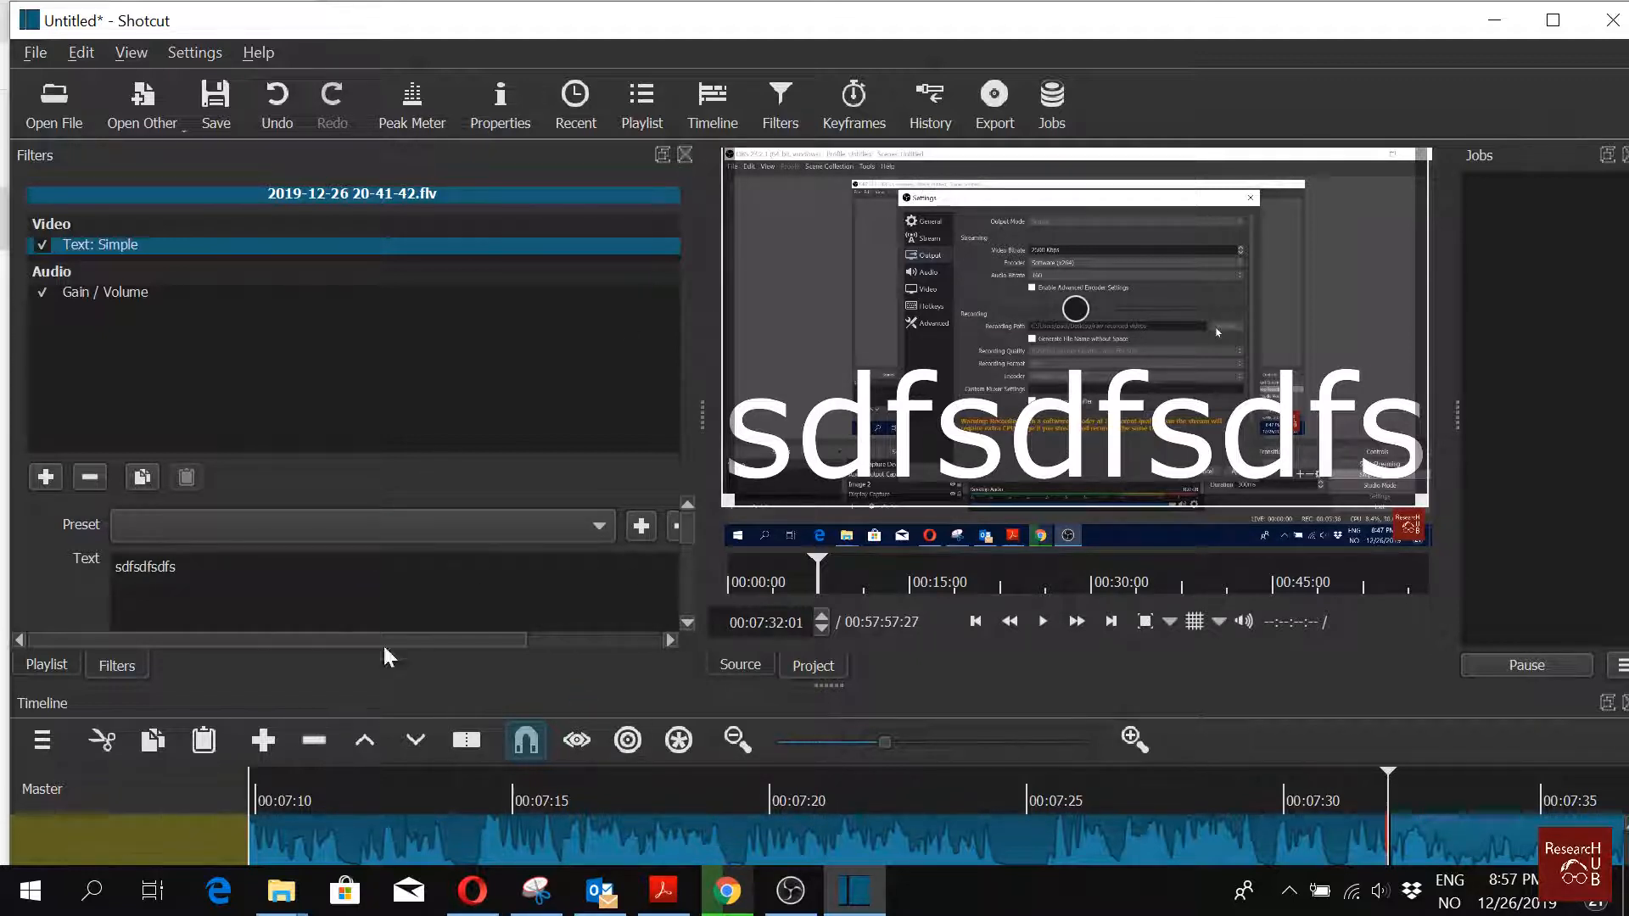
Step: Open the advanced export settings and raise the codec quality to 73 %
left_click(1006, 106)
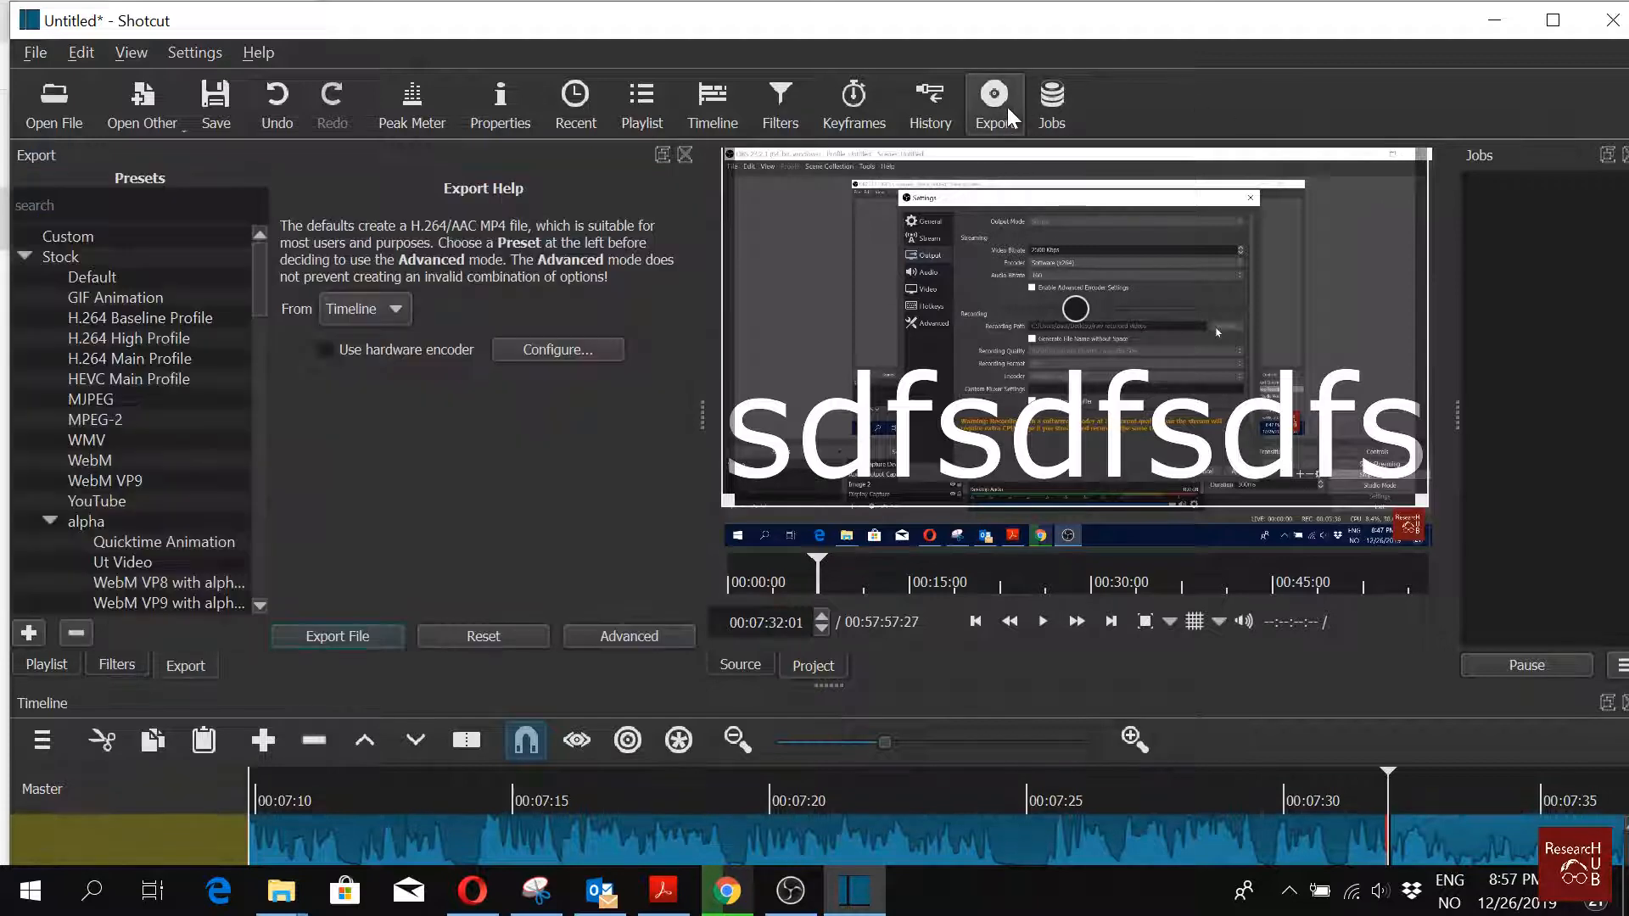
left_click(648, 634)
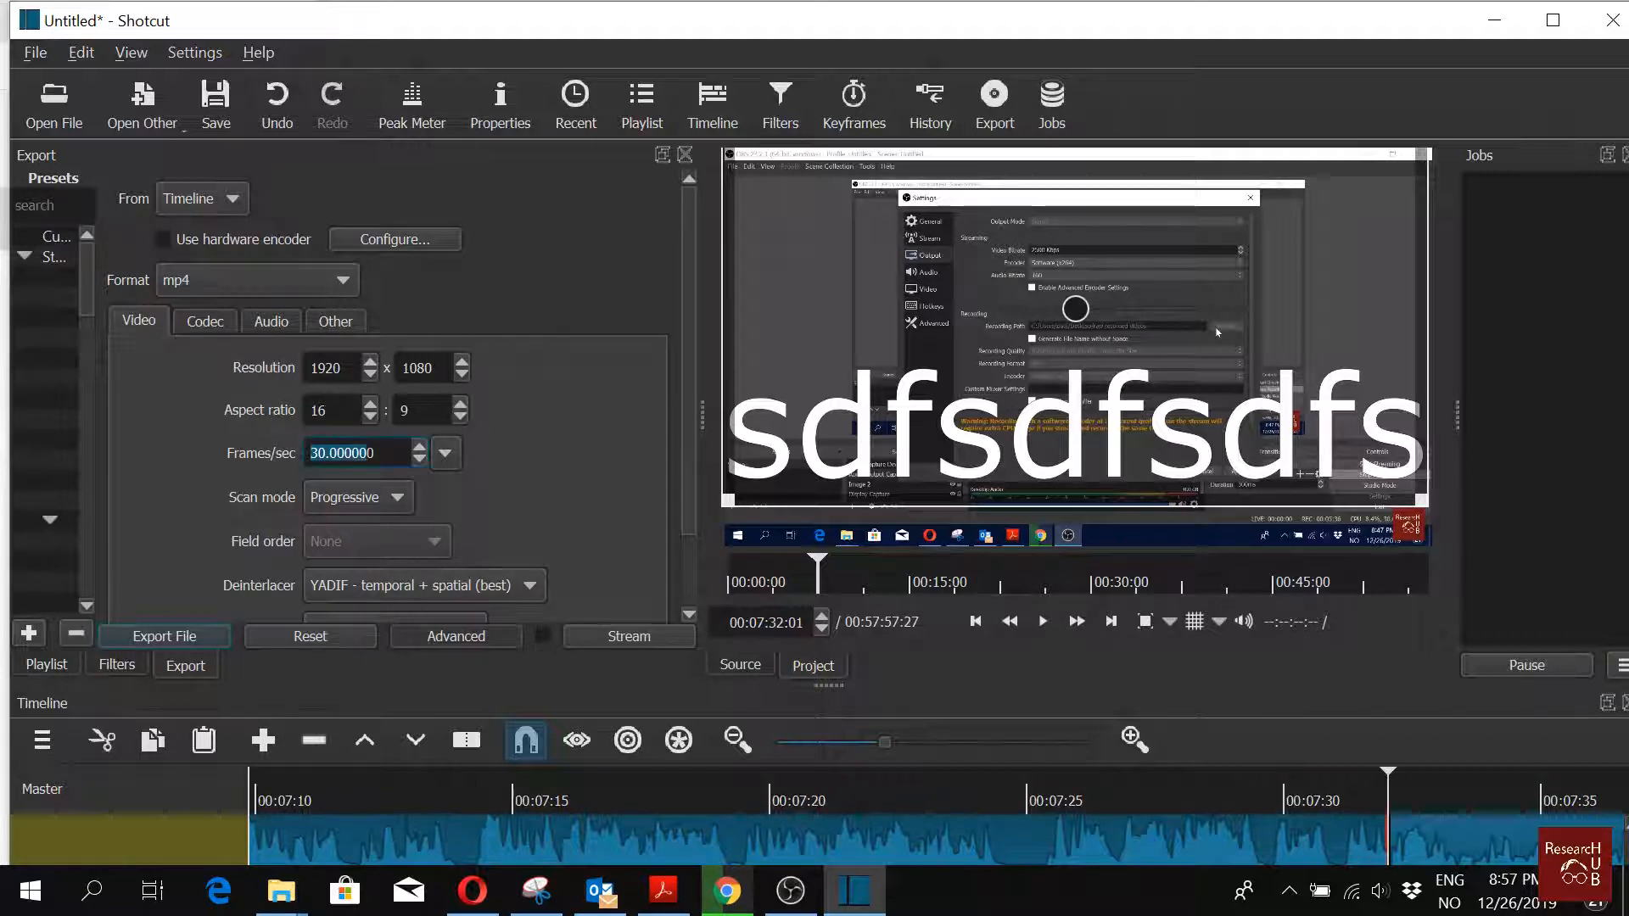
left_click(198, 318)
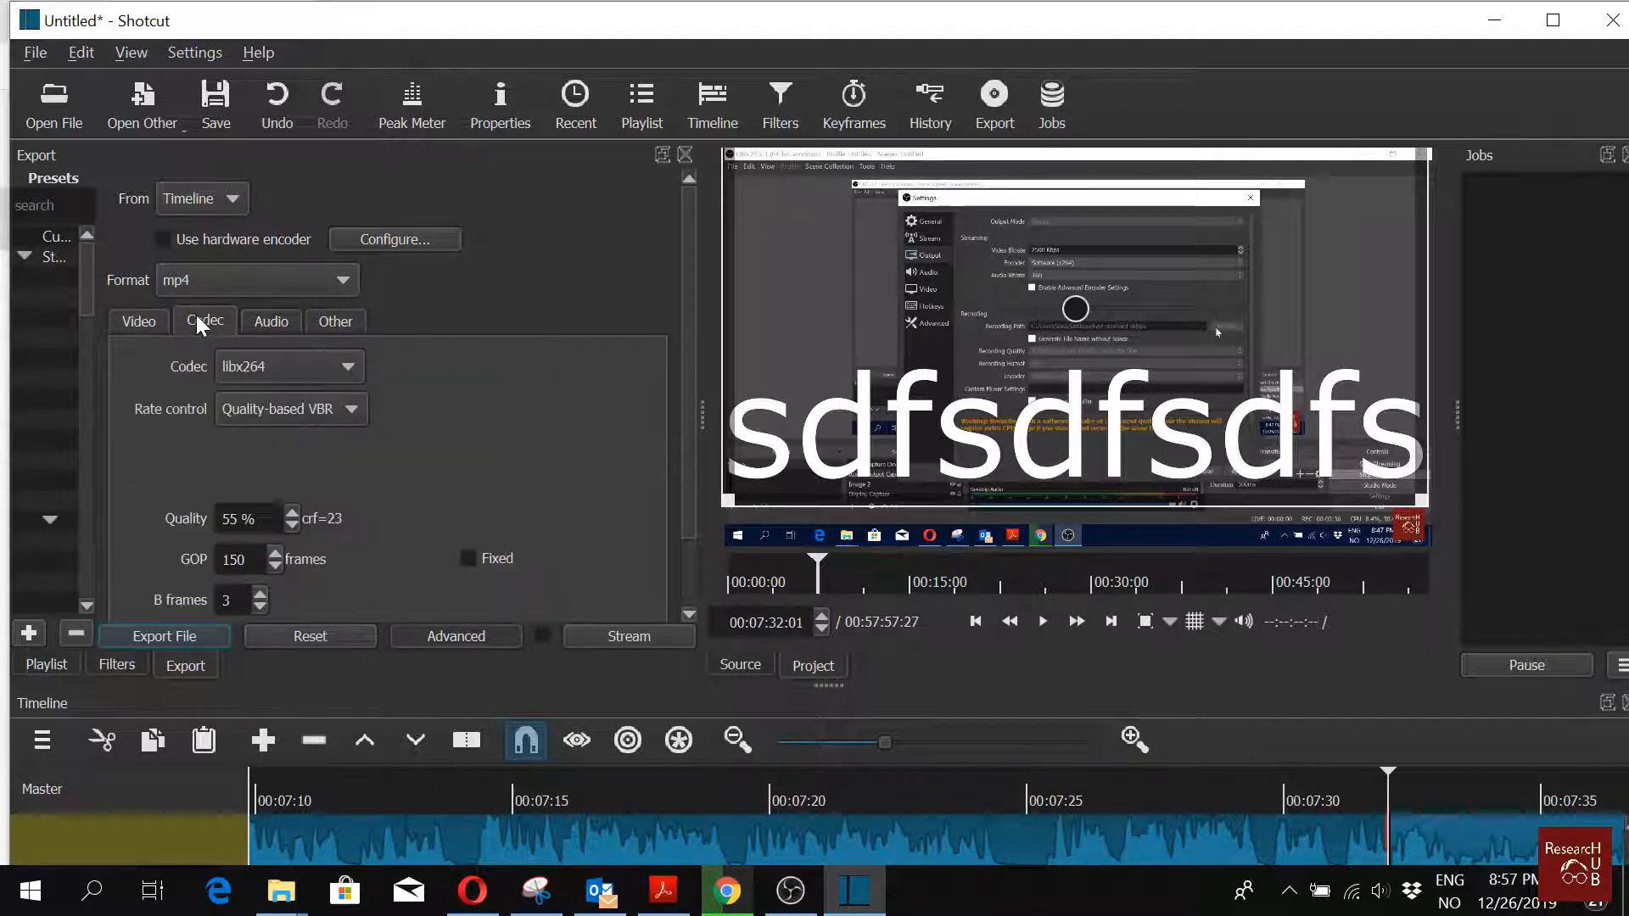
left_click(293, 514)
left_click_drag(293, 514, 293, 514)
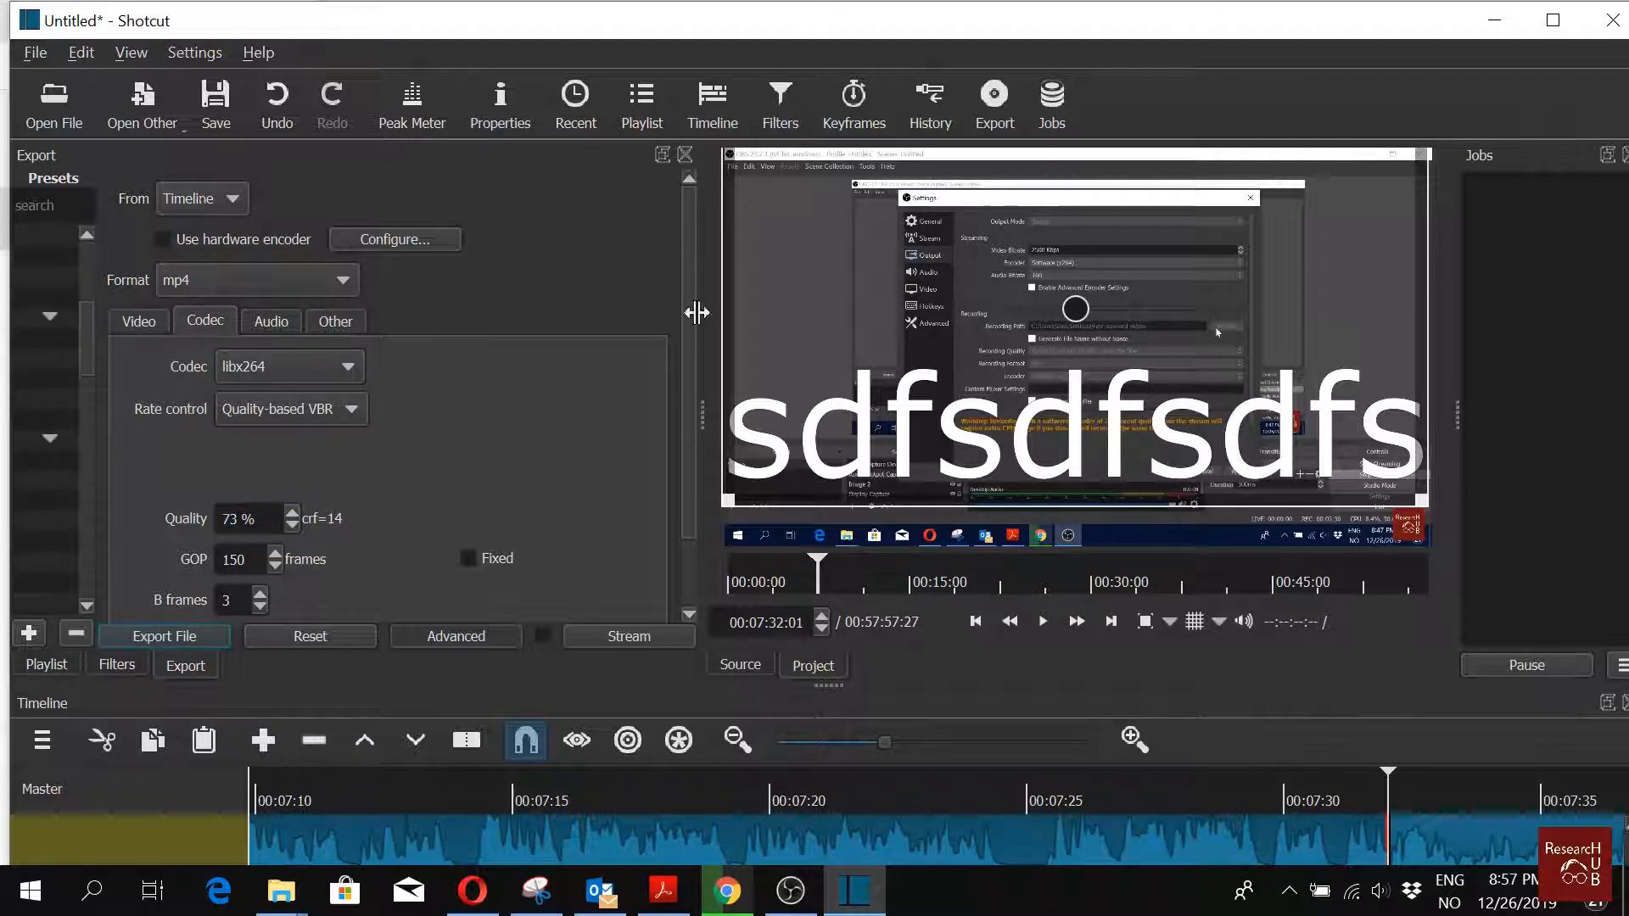
Step: Select the H.264 High Profile export preset, nudge the codec quality up, and return to the video settings
left_click_drag(700, 424, 890, 425)
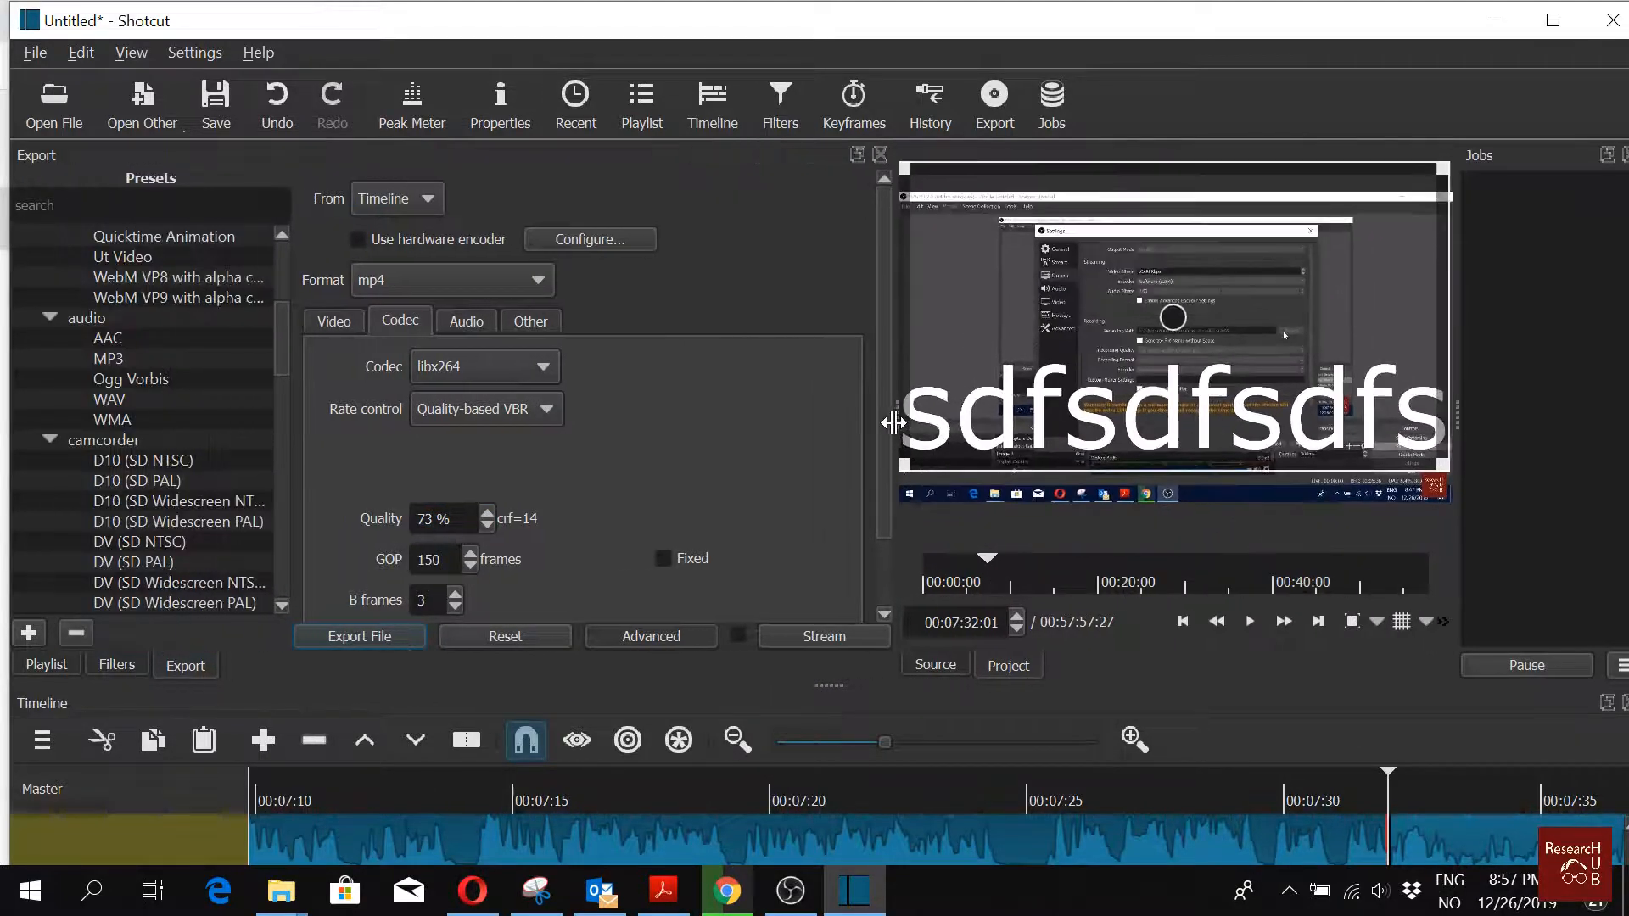
scroll(227, 400, "up", 2)
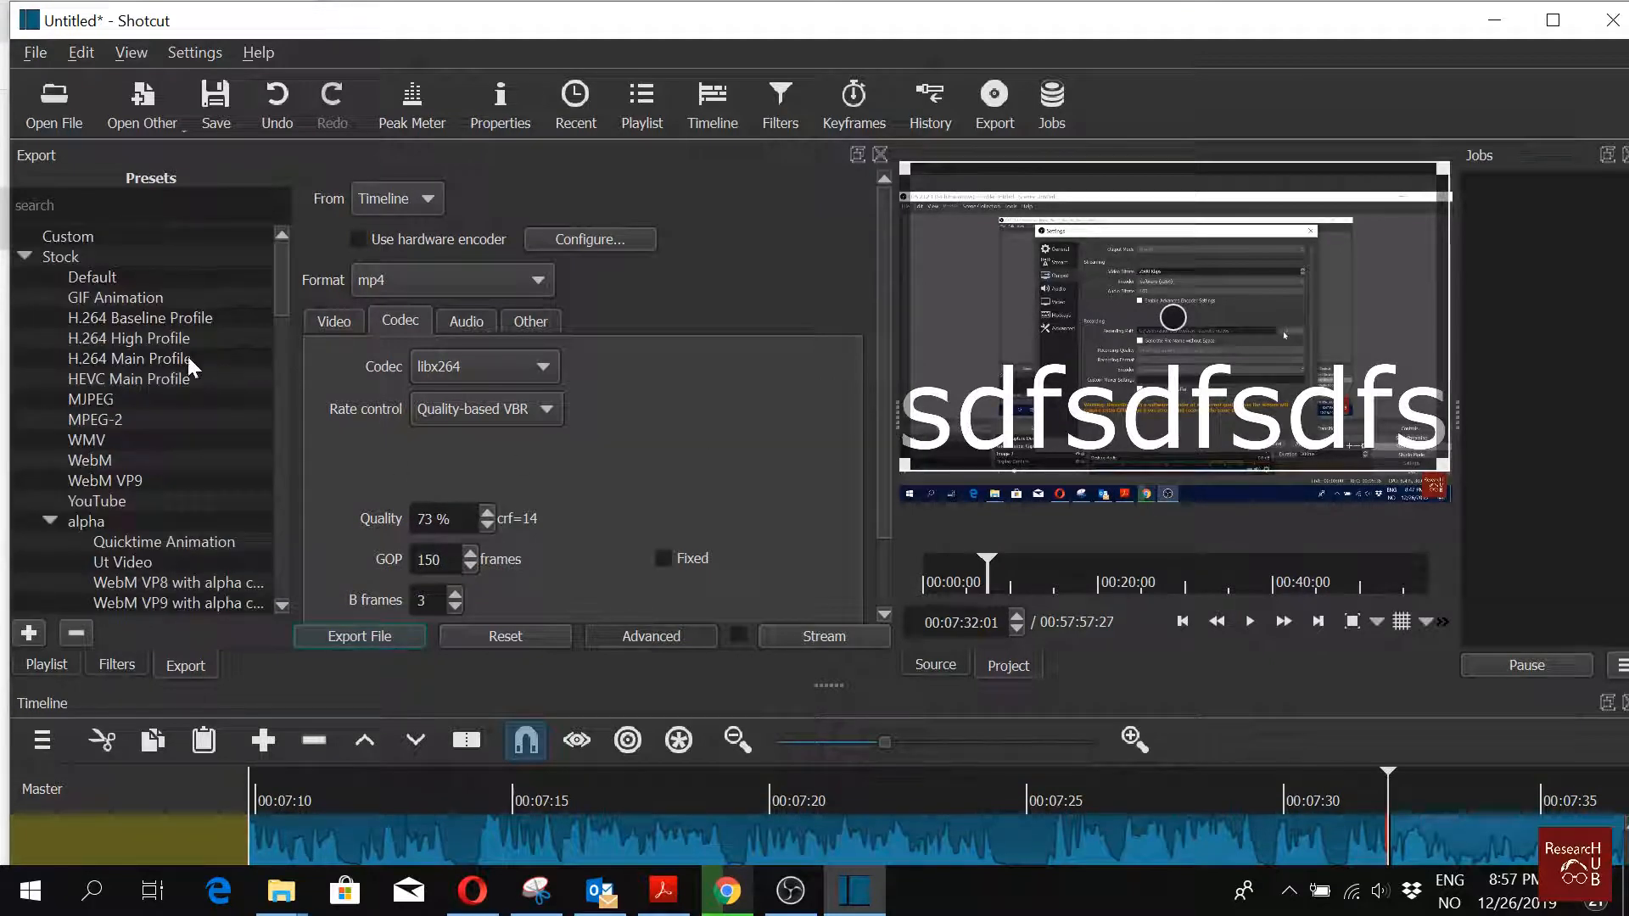
left_click(155, 344)
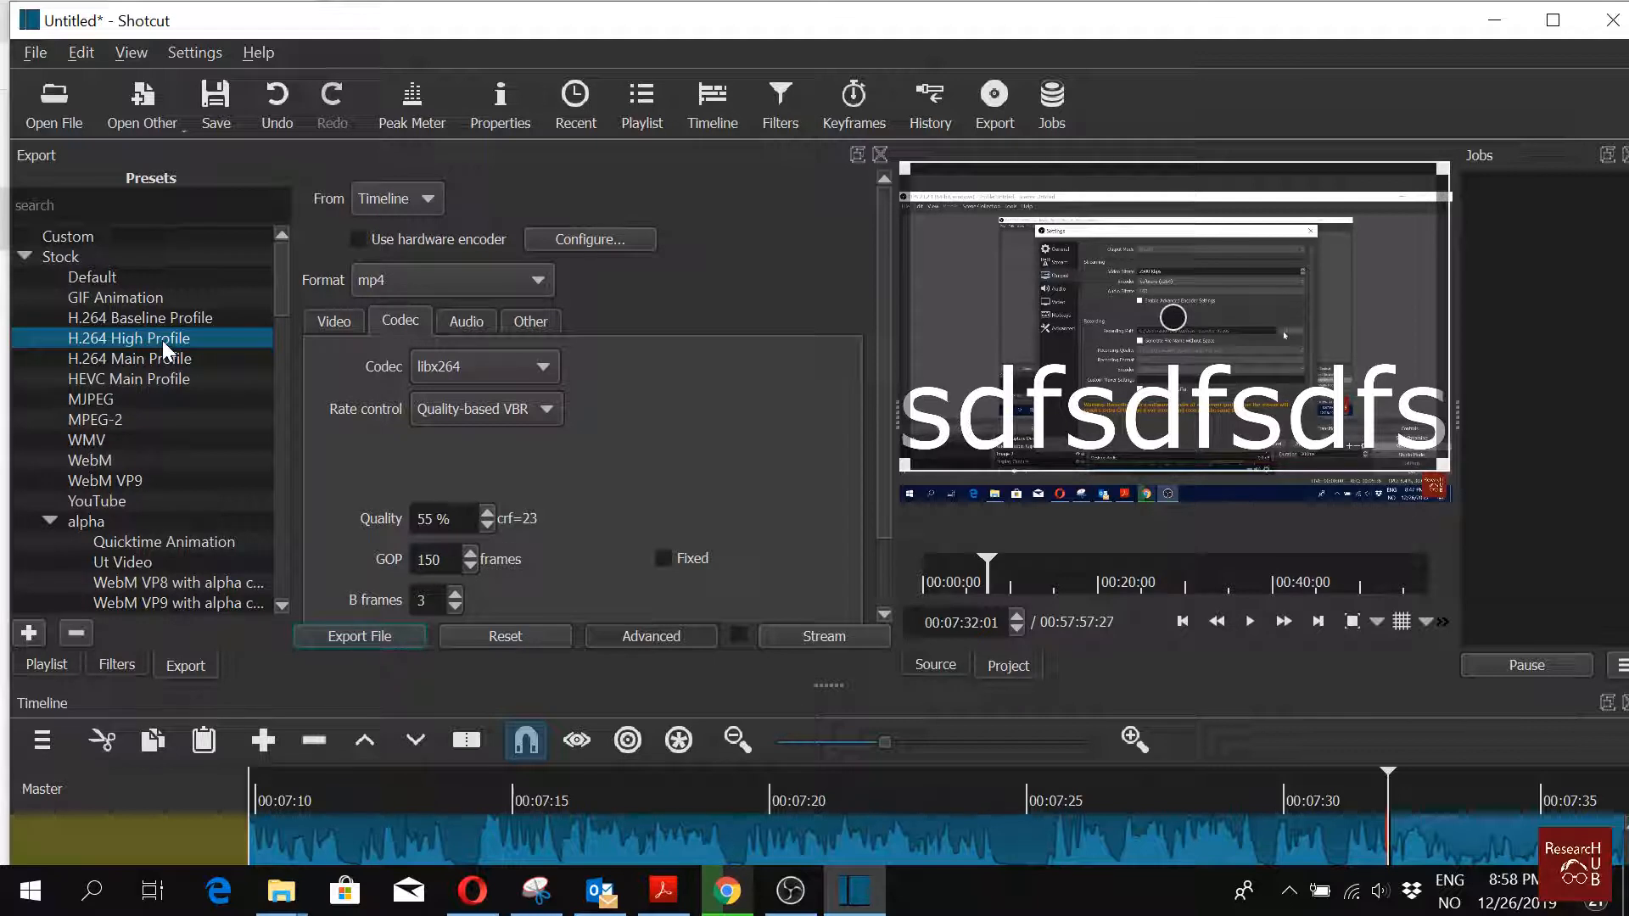
left_click(492, 514)
left_click(492, 514)
left_click(492, 514)
left_click(336, 325)
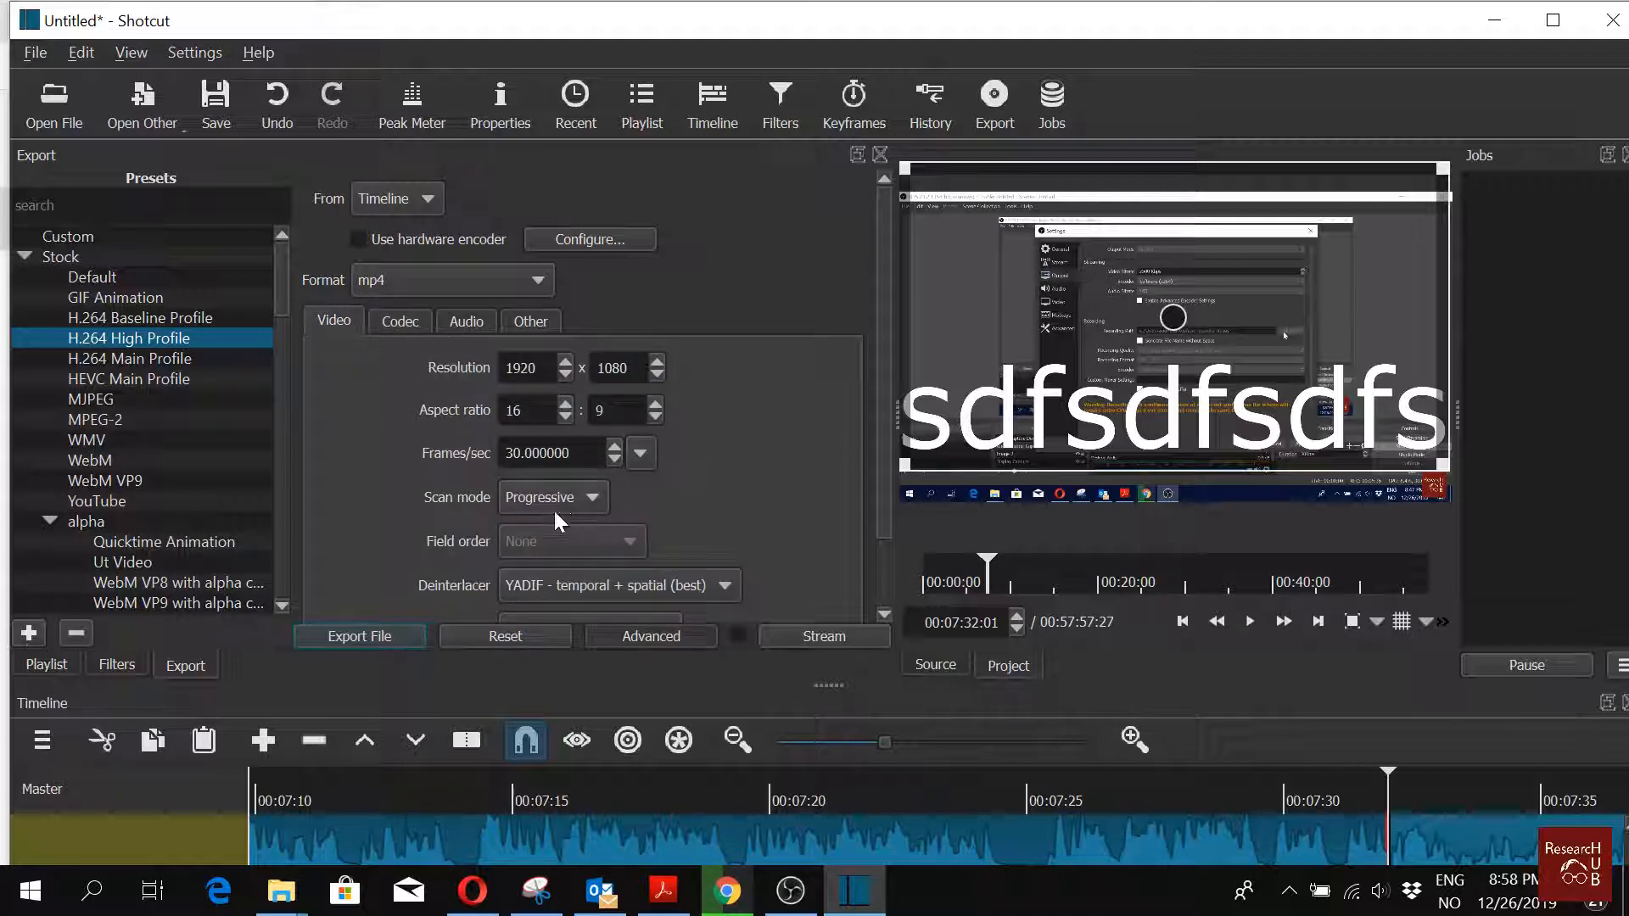
Step: Start exporting the file as hncgsjgjsdg and cancel the save
left_click(357, 638)
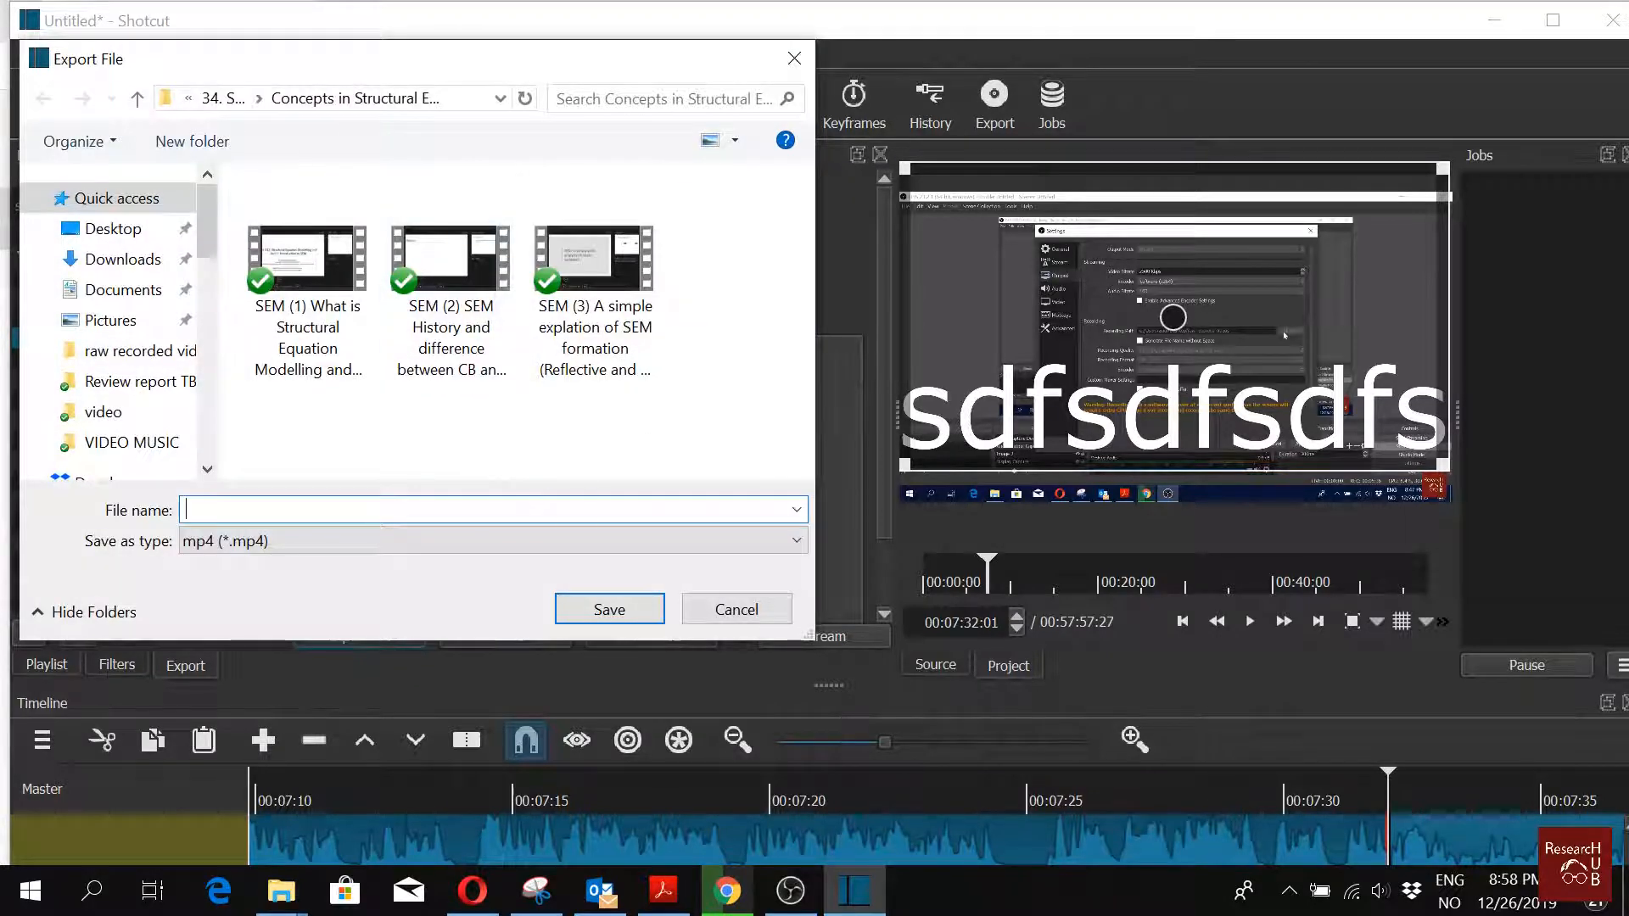
type("hncgsjgjsdg")
left_click(712, 611)
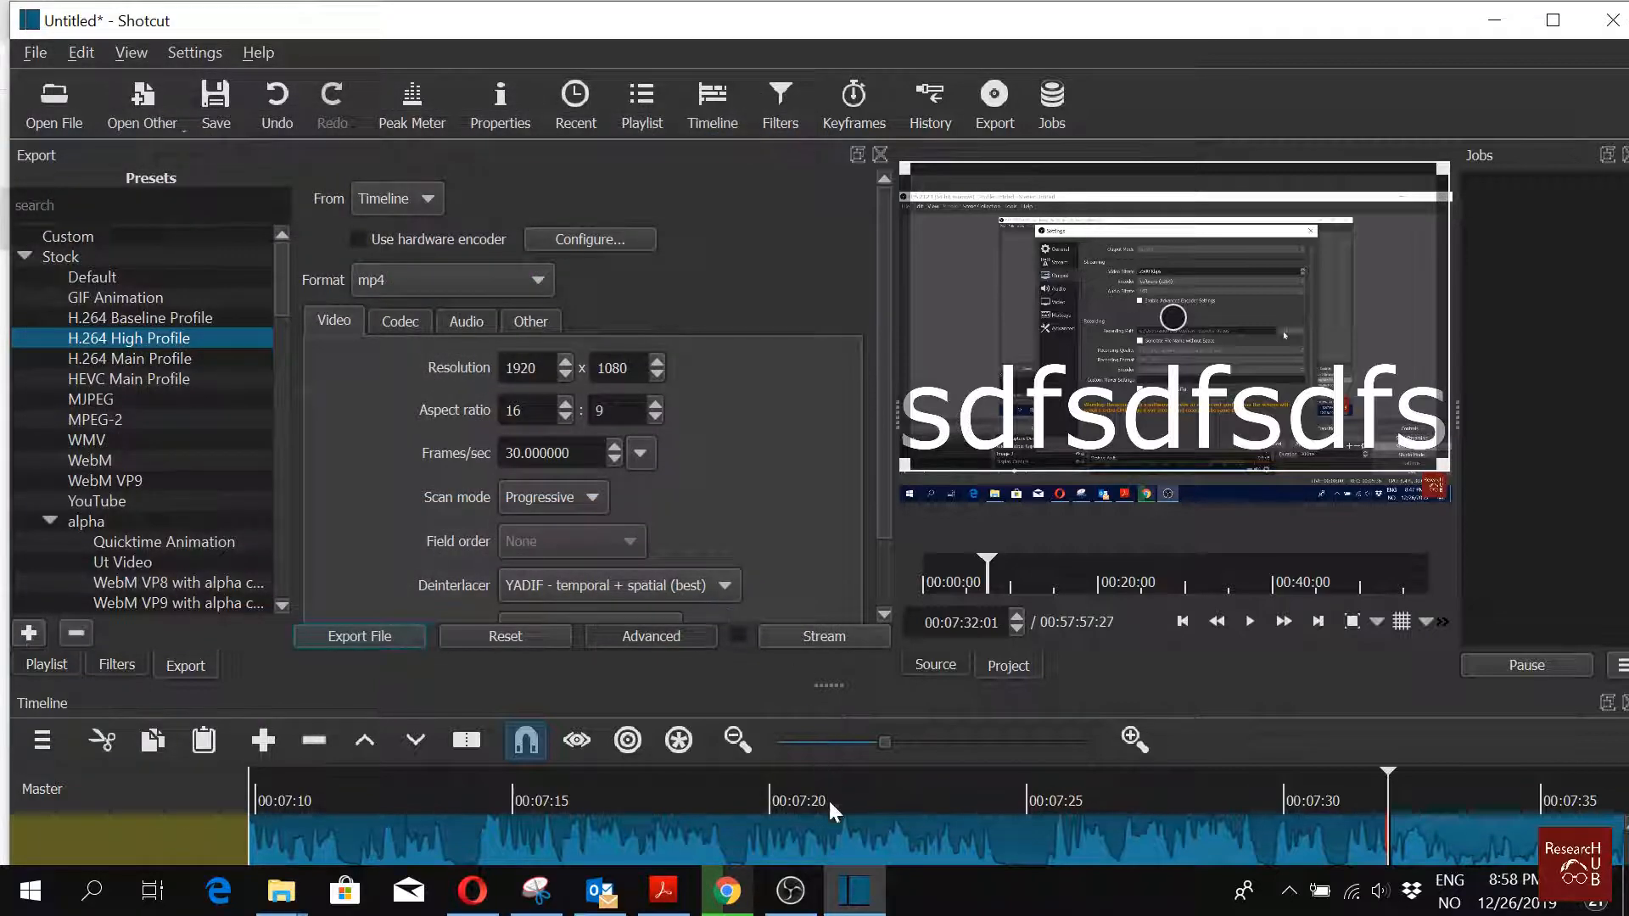